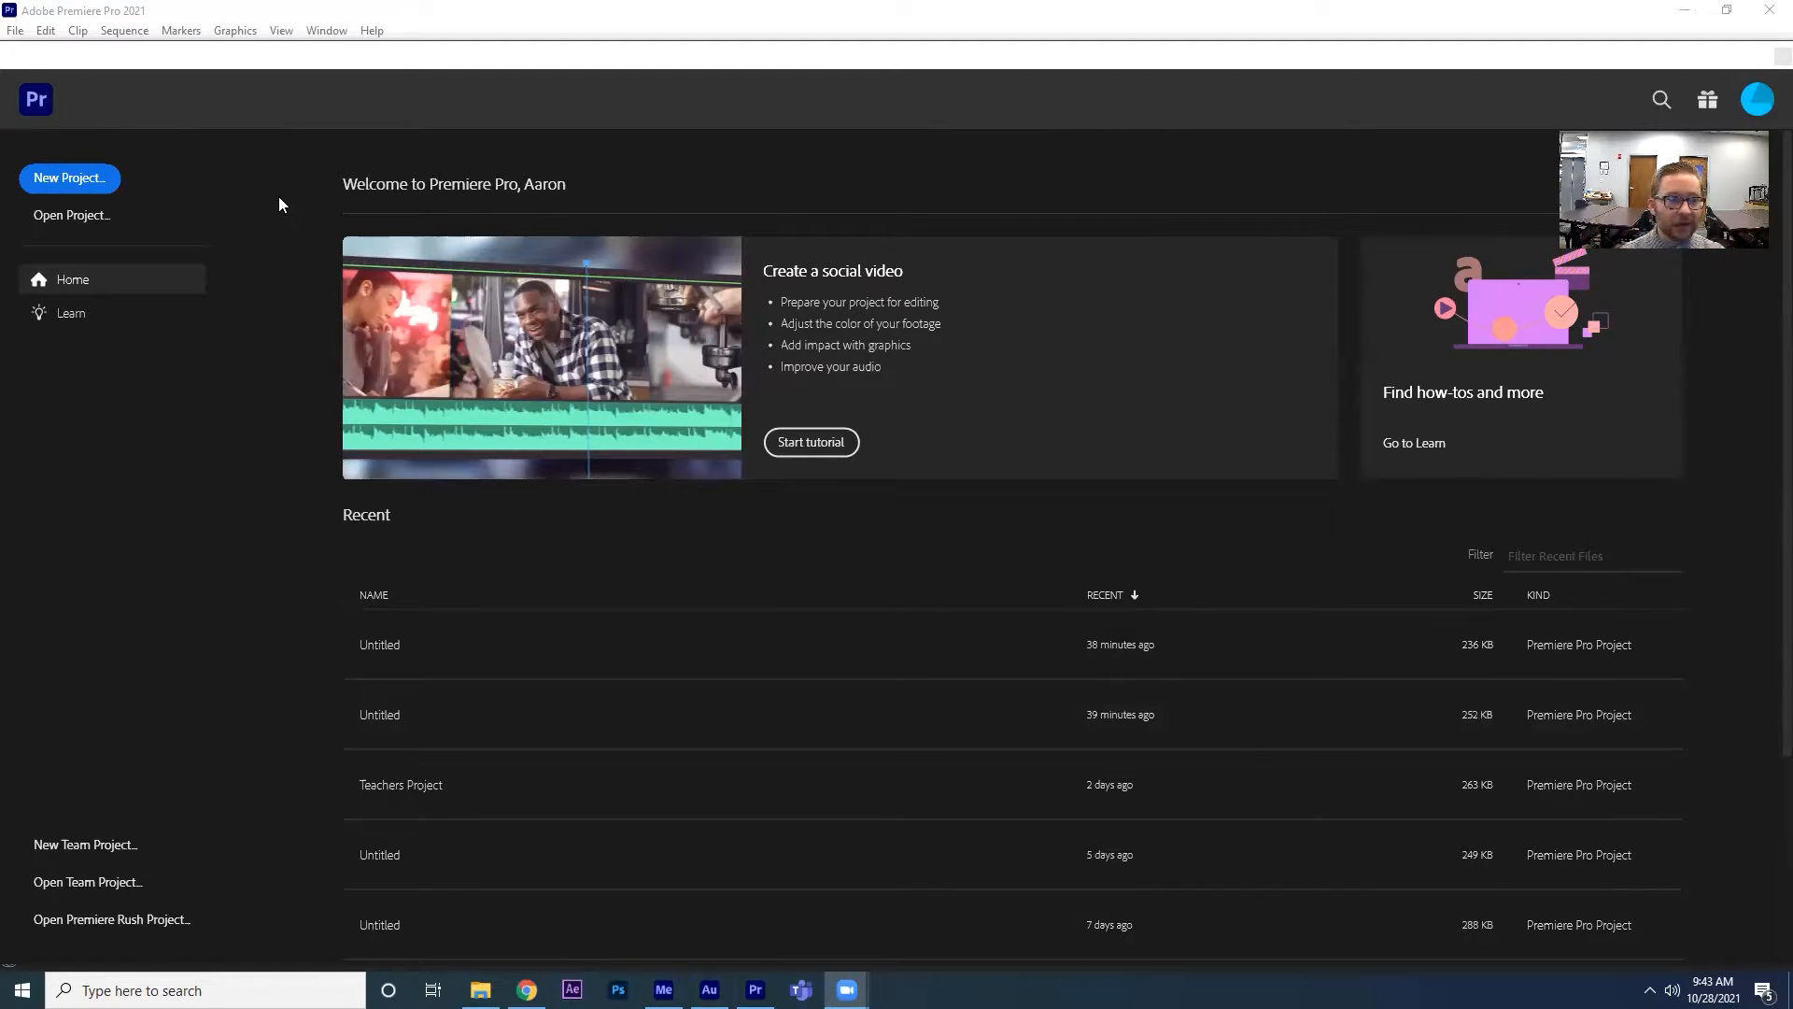
# Start a new project and set its location to the Let's Make a Movie folder inside In Progress on the Desktop.
pyautogui.click(87, 178)
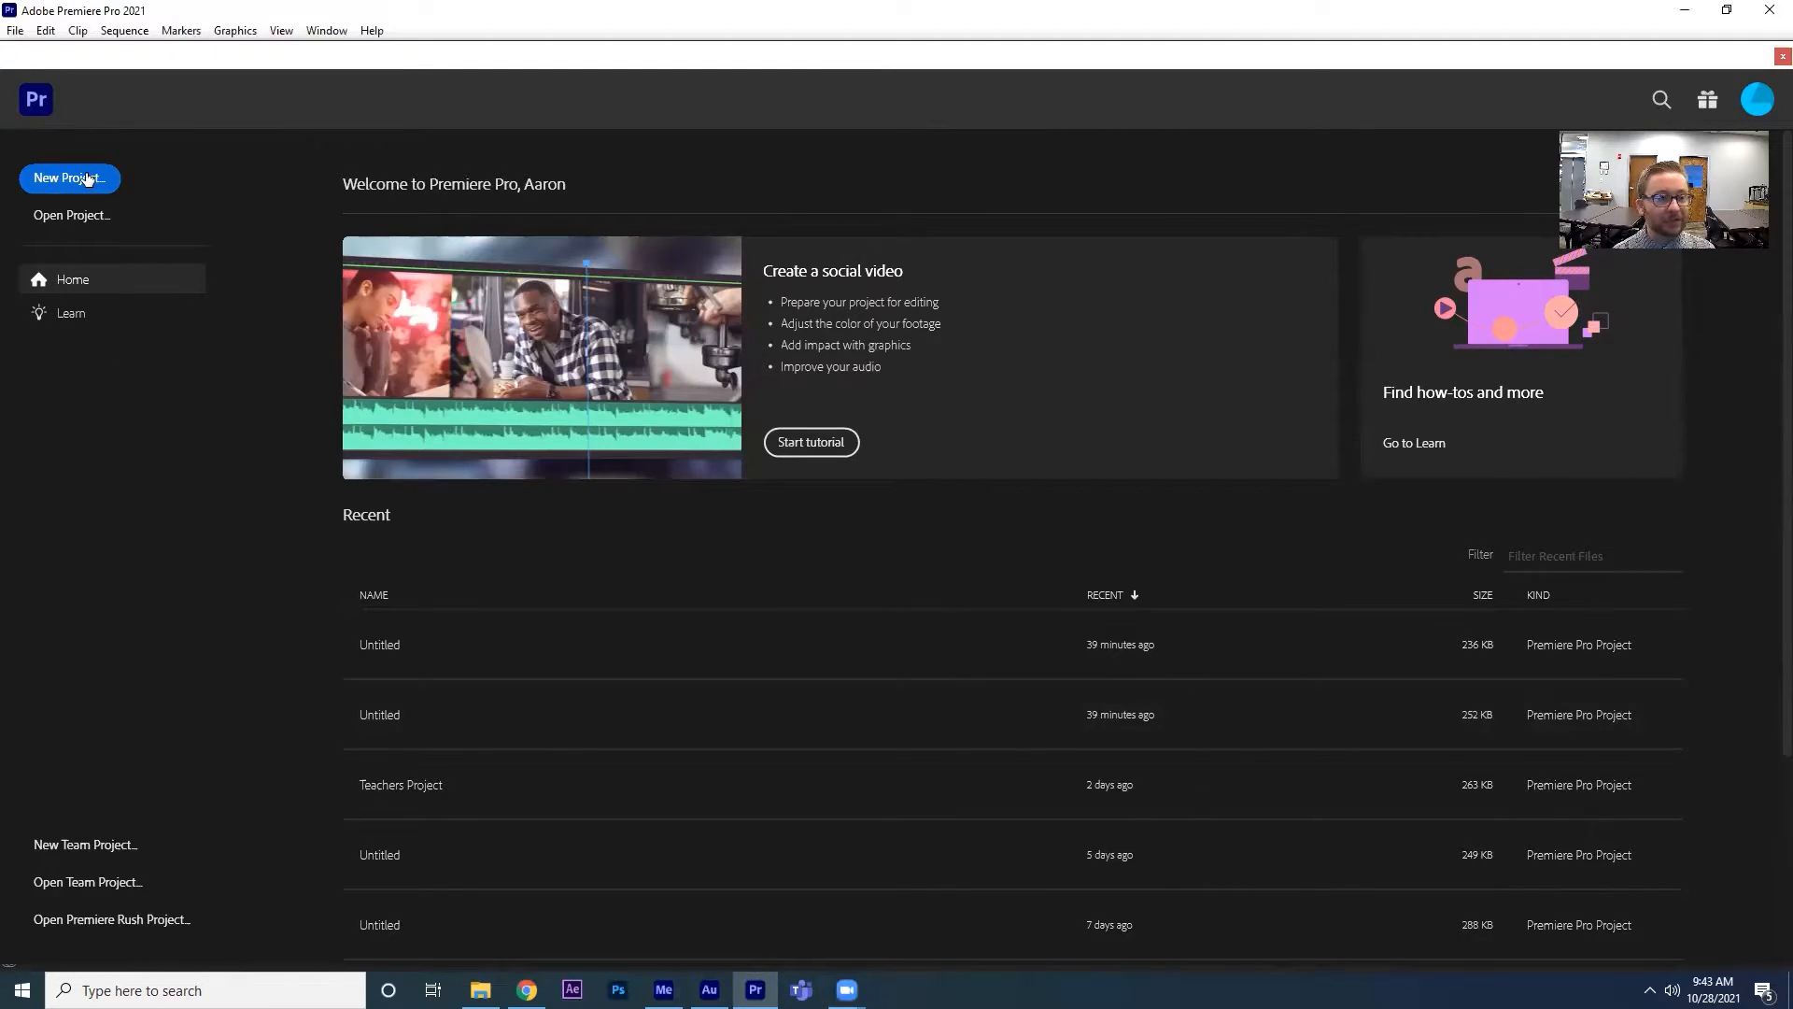
pyautogui.click(87, 178)
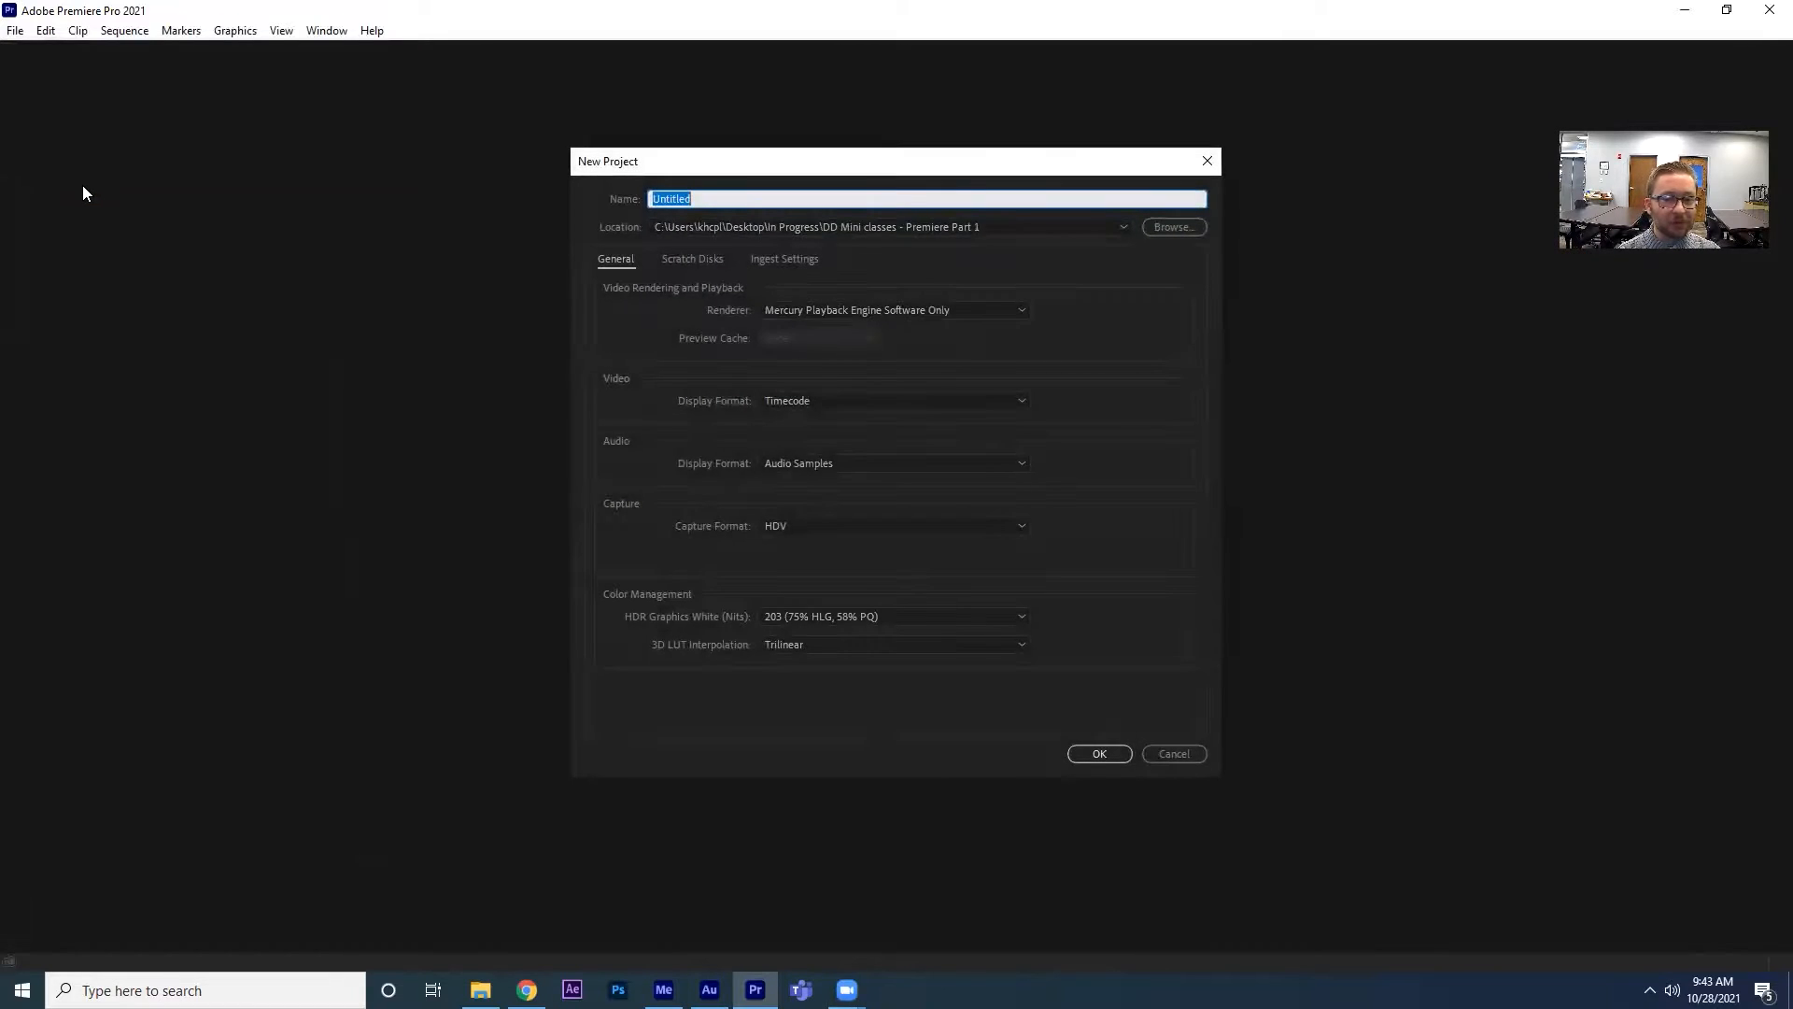
pyautogui.click(1172, 227)
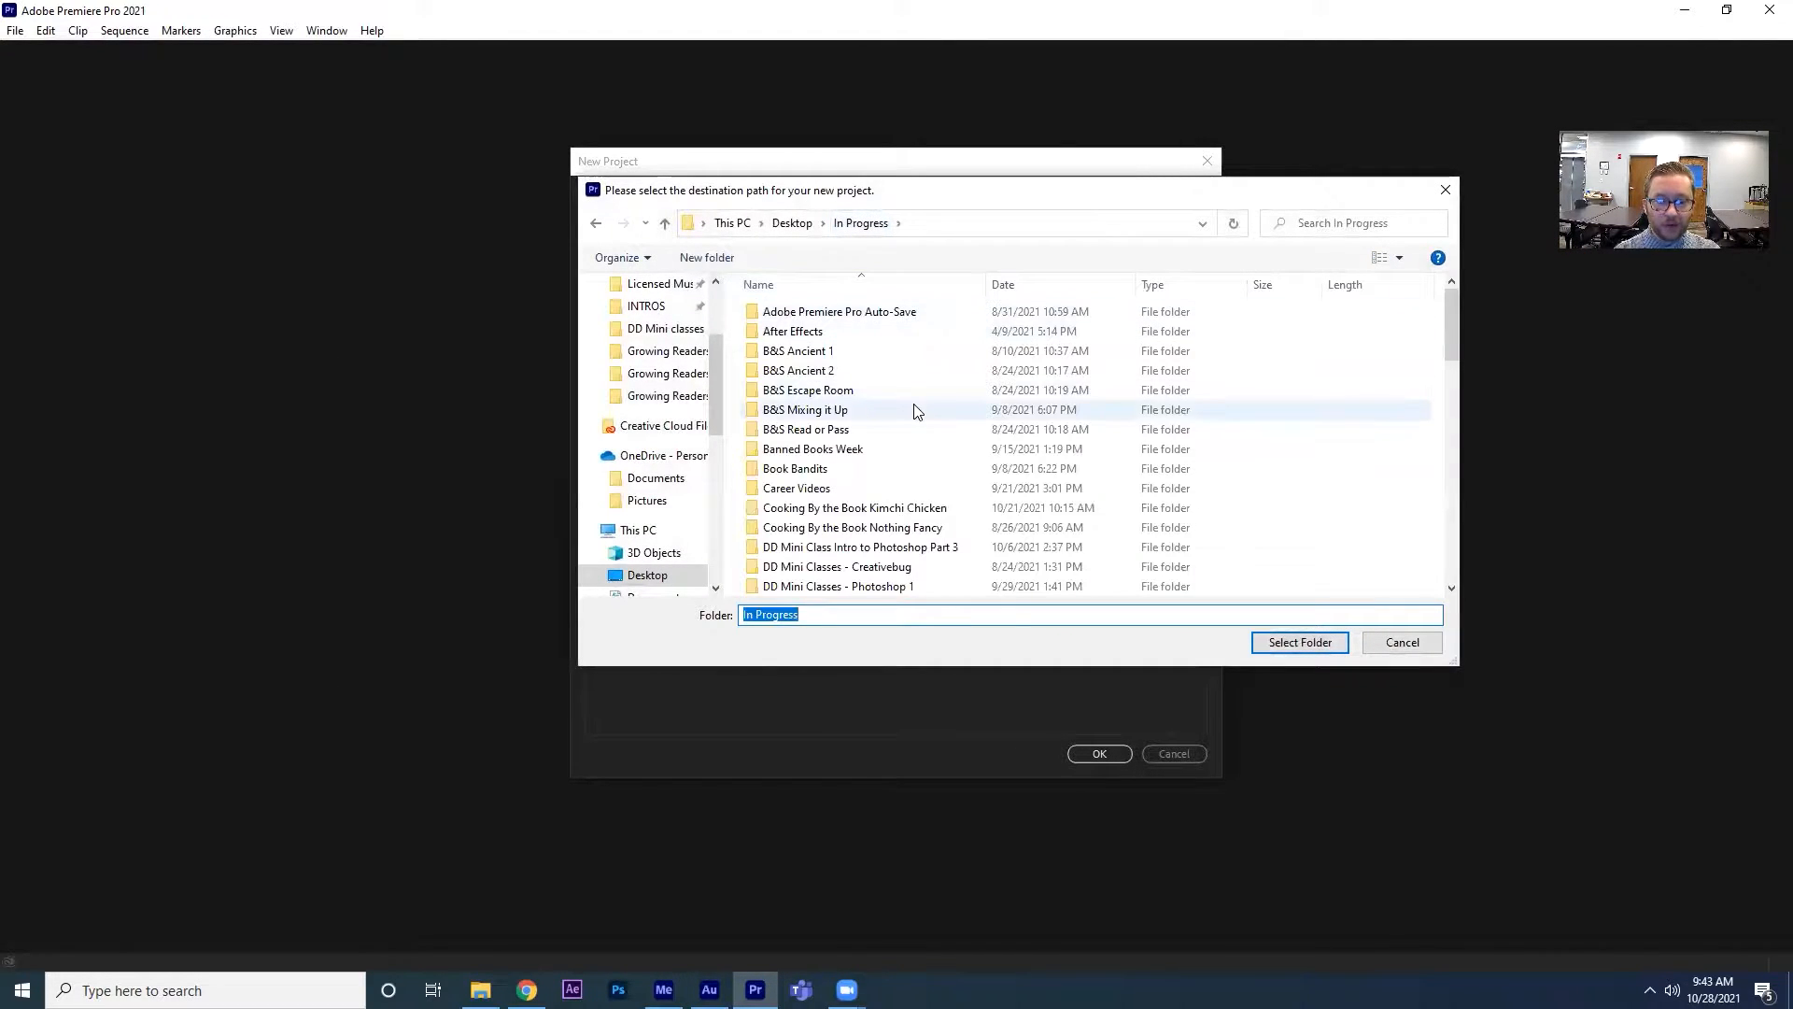
pyautogui.scroll(-3, 914, 409)
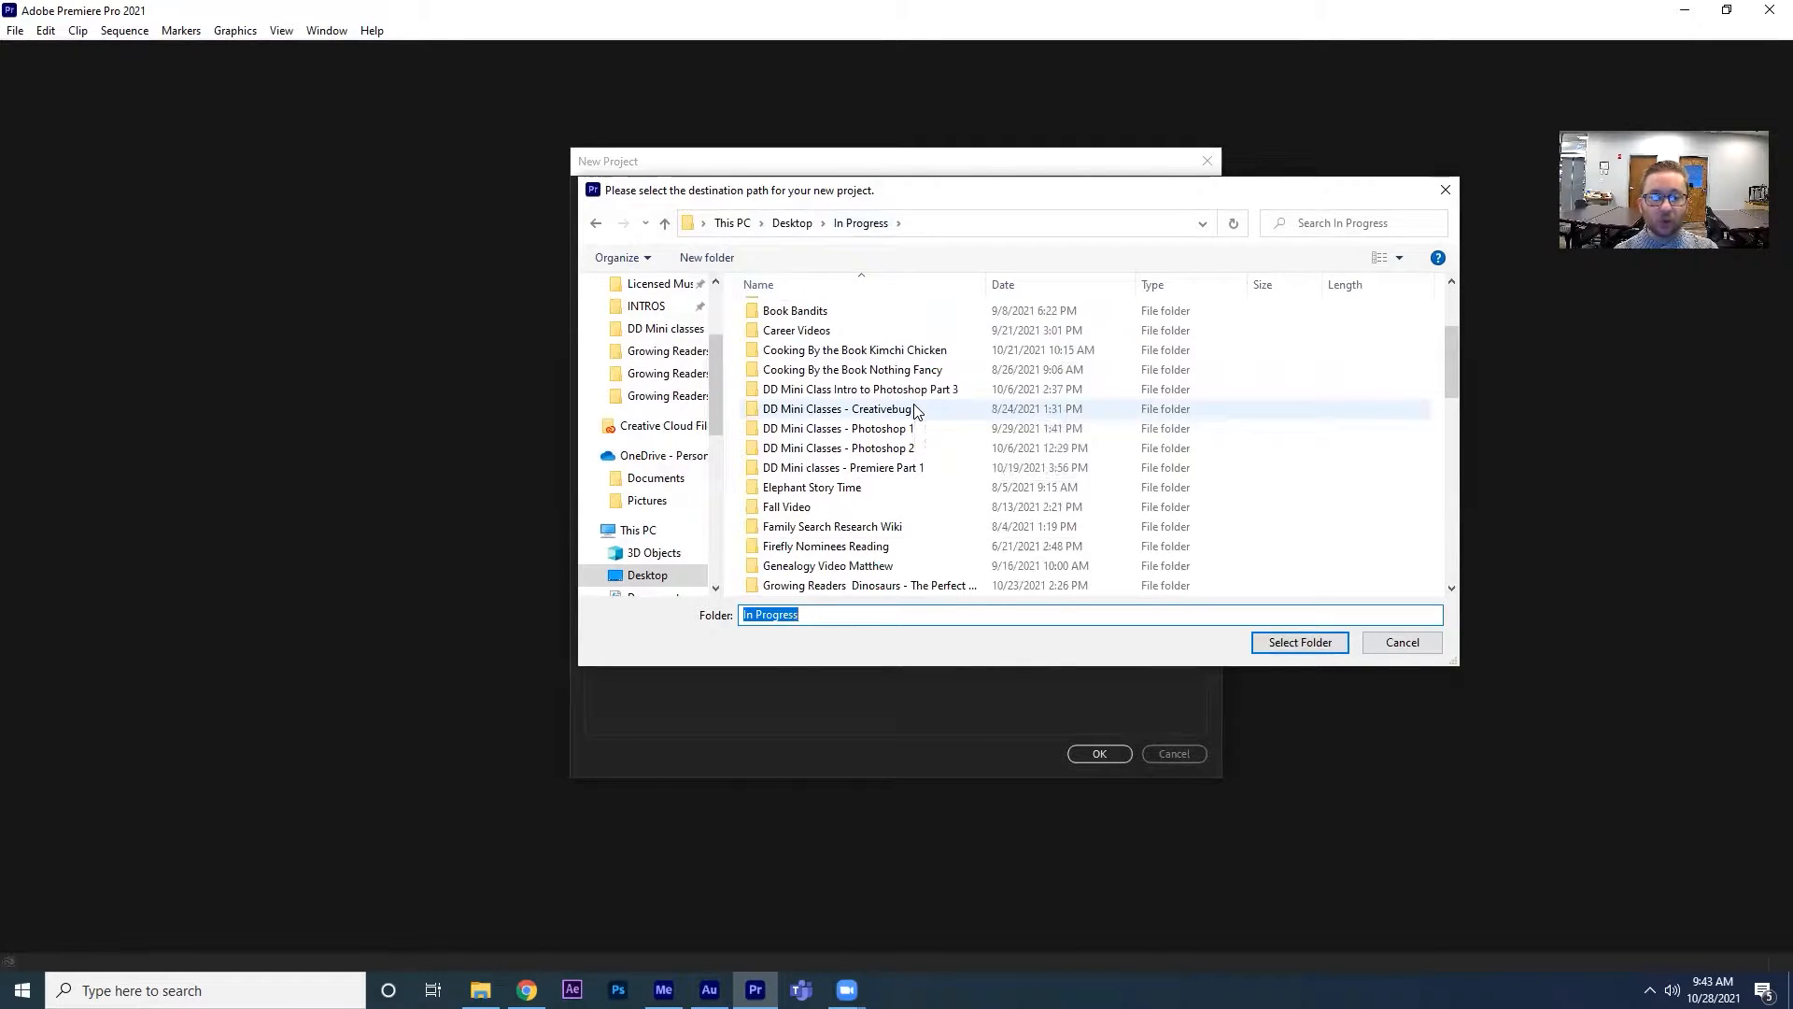
pyautogui.scroll(-7, 913, 409)
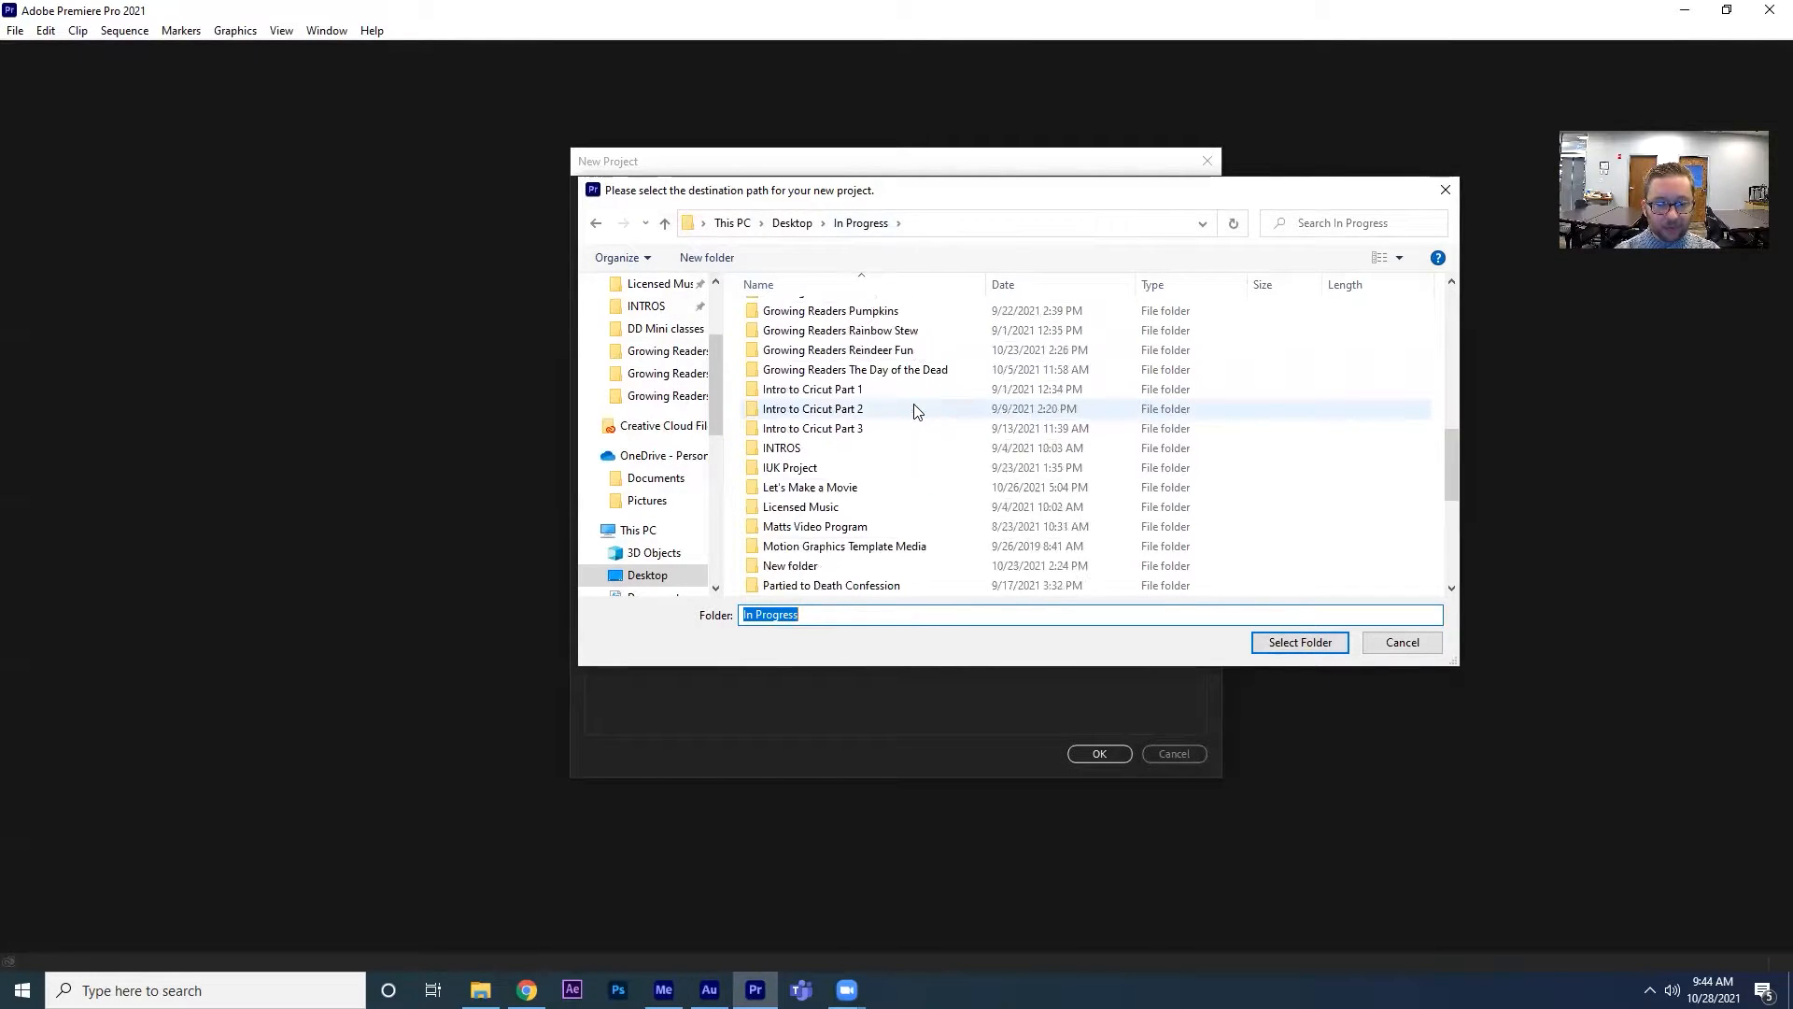
pyautogui.doubleClick(899, 484)
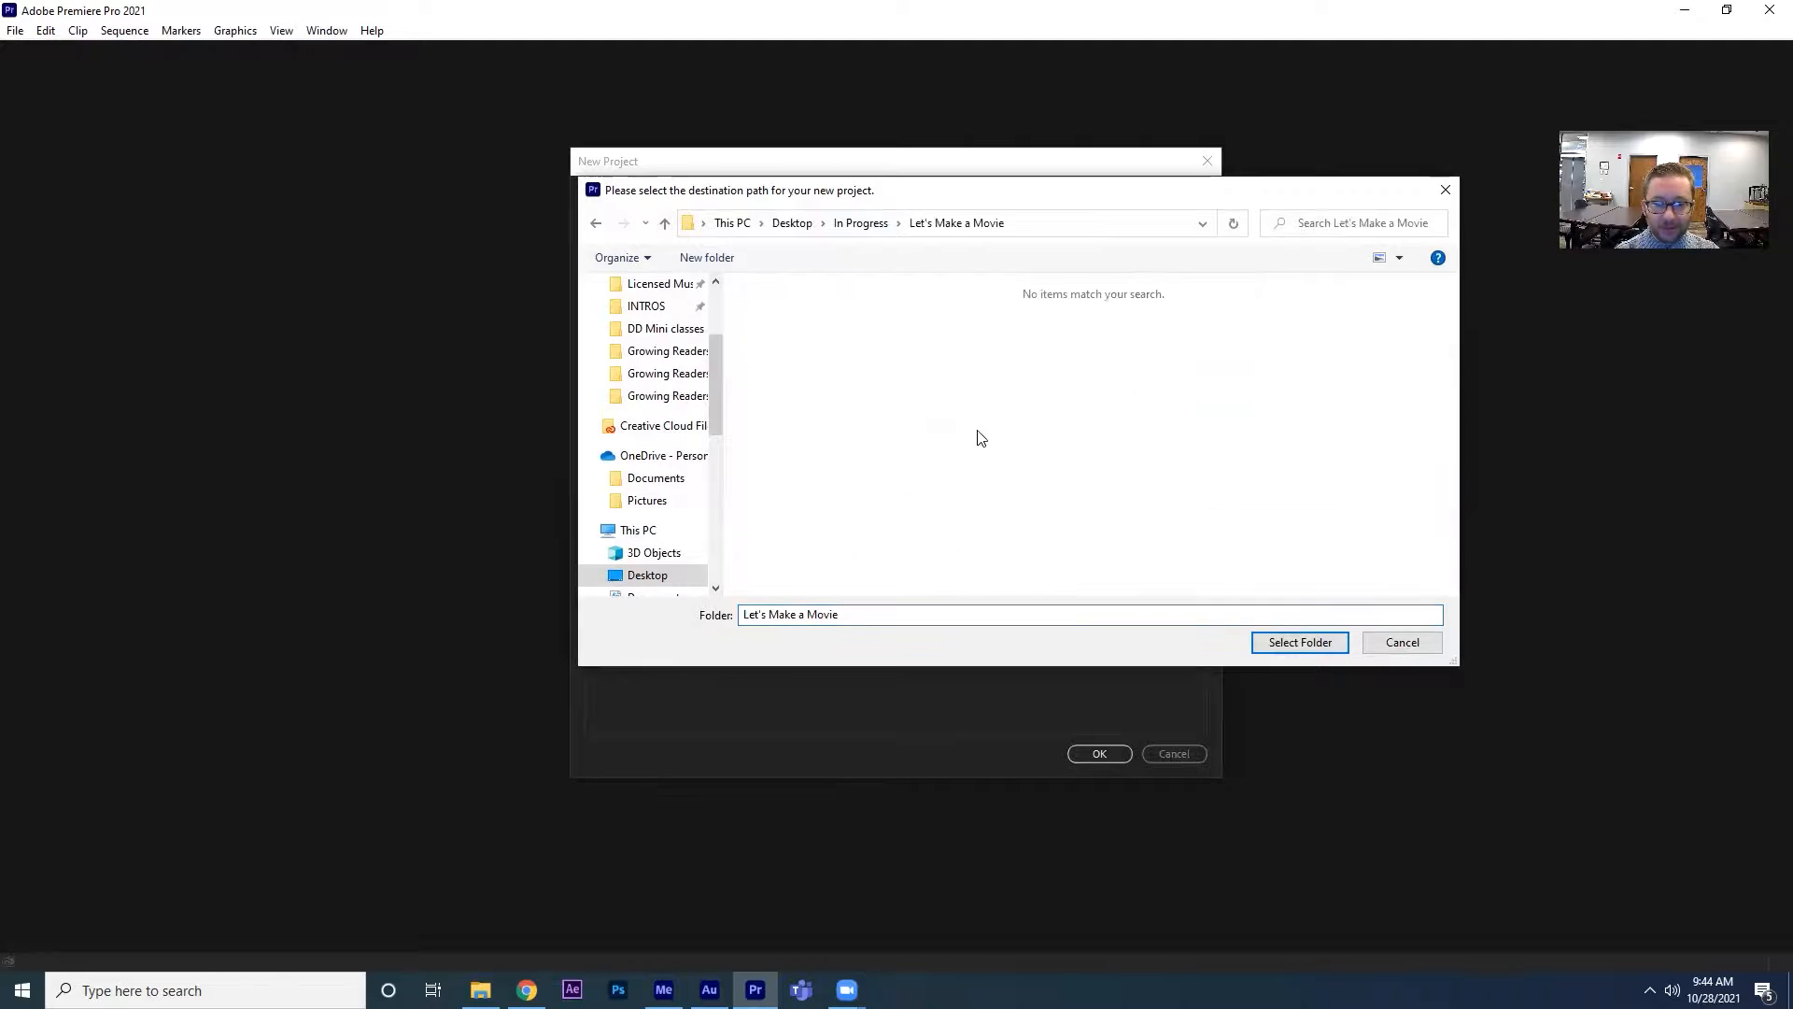
pyautogui.click(1300, 641)
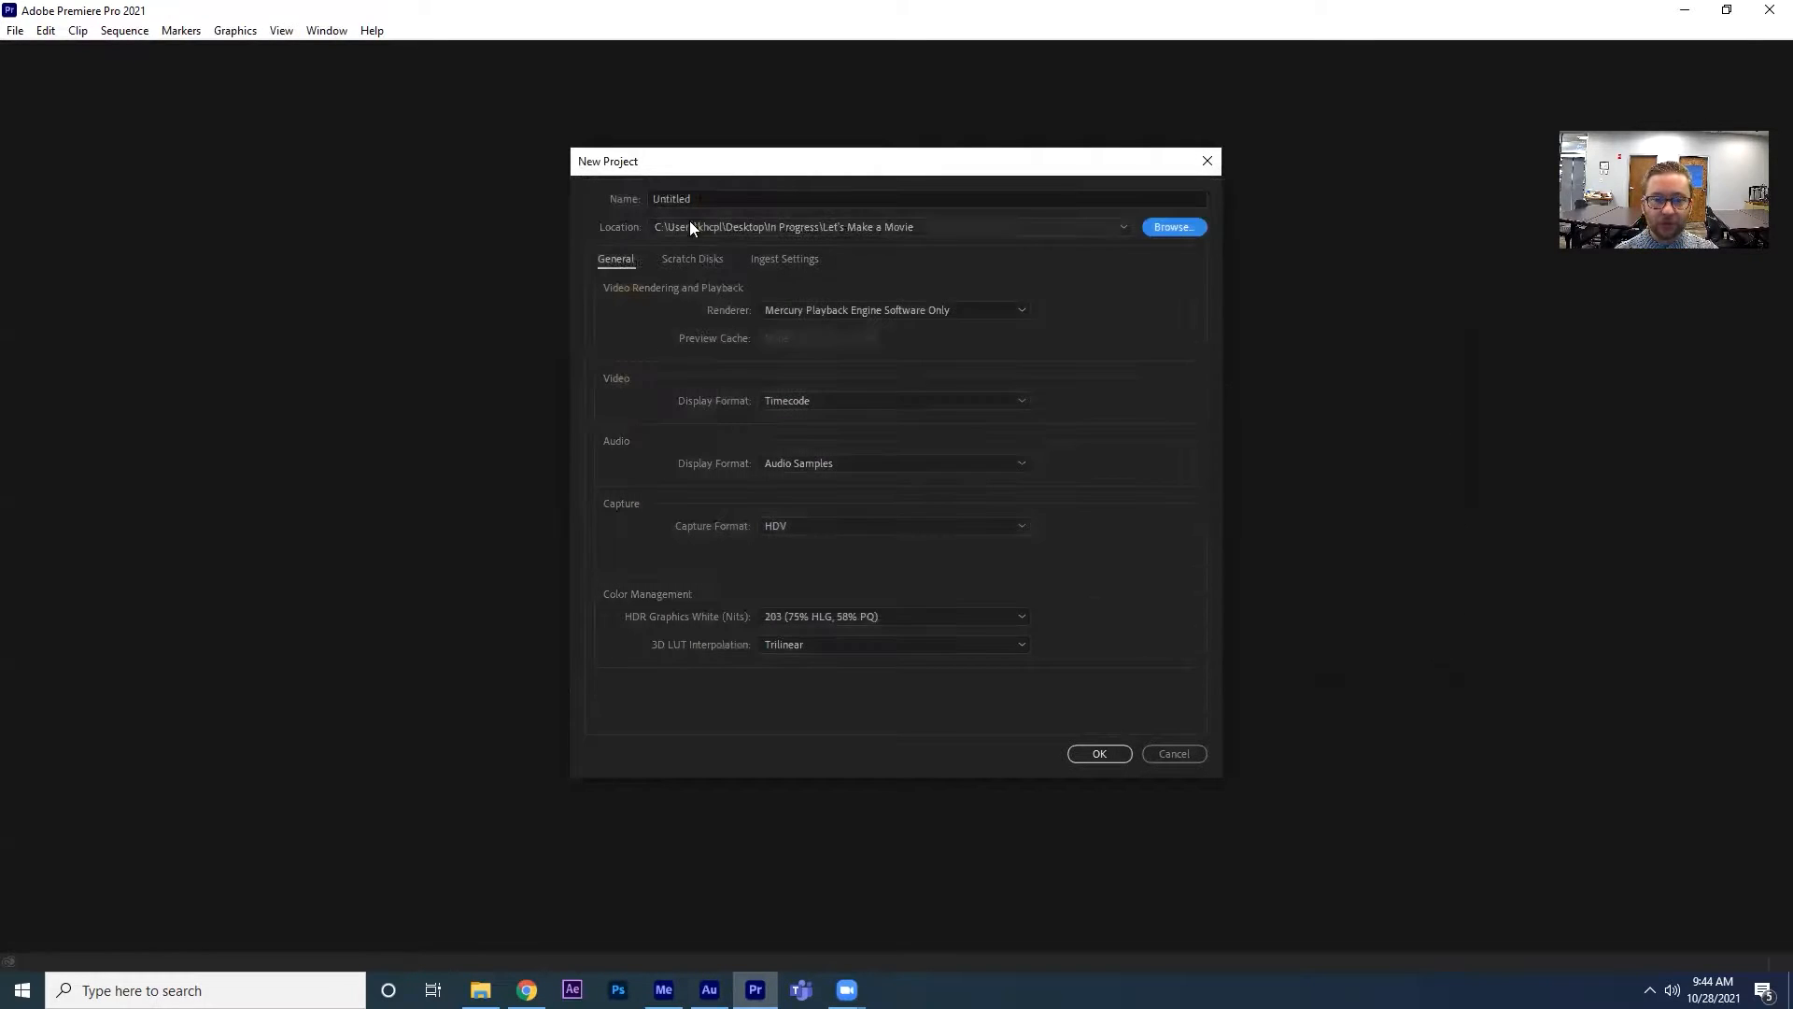
# Name the new project Movie Project and create it with the remaining settings at their defaults.
pyautogui.click(723, 200)
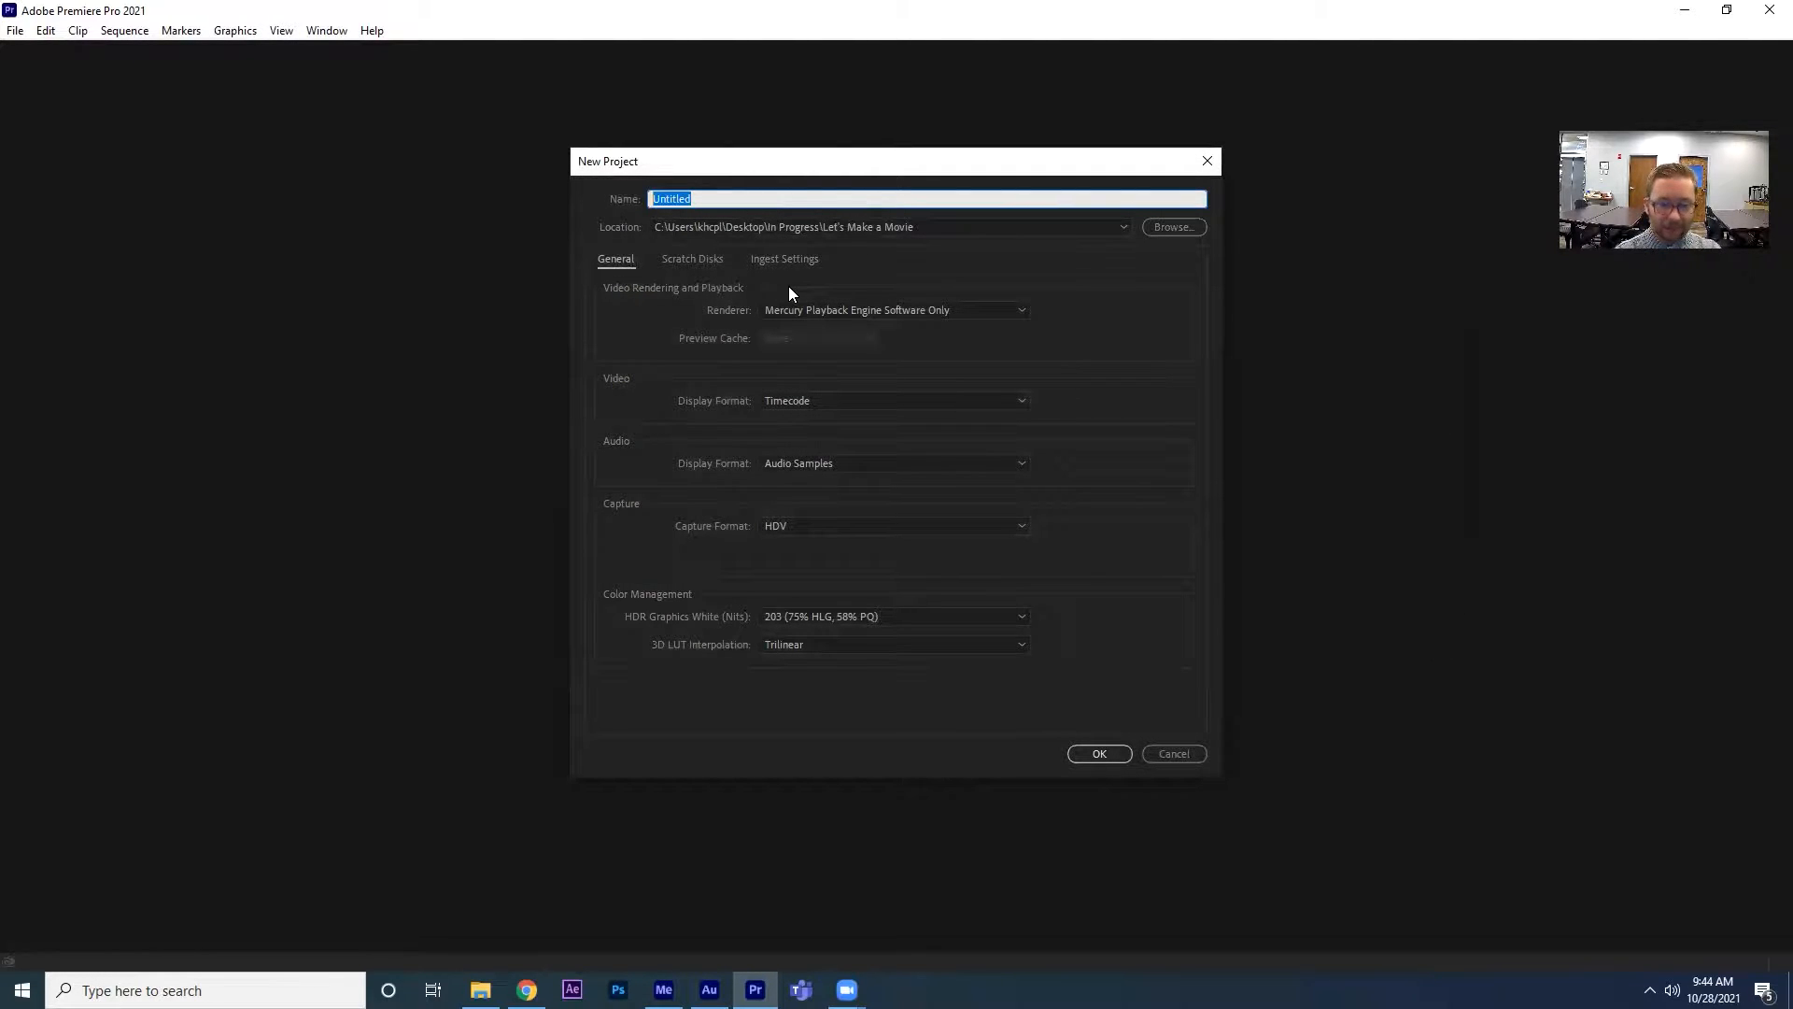
pyautogui.write('Movie Project')
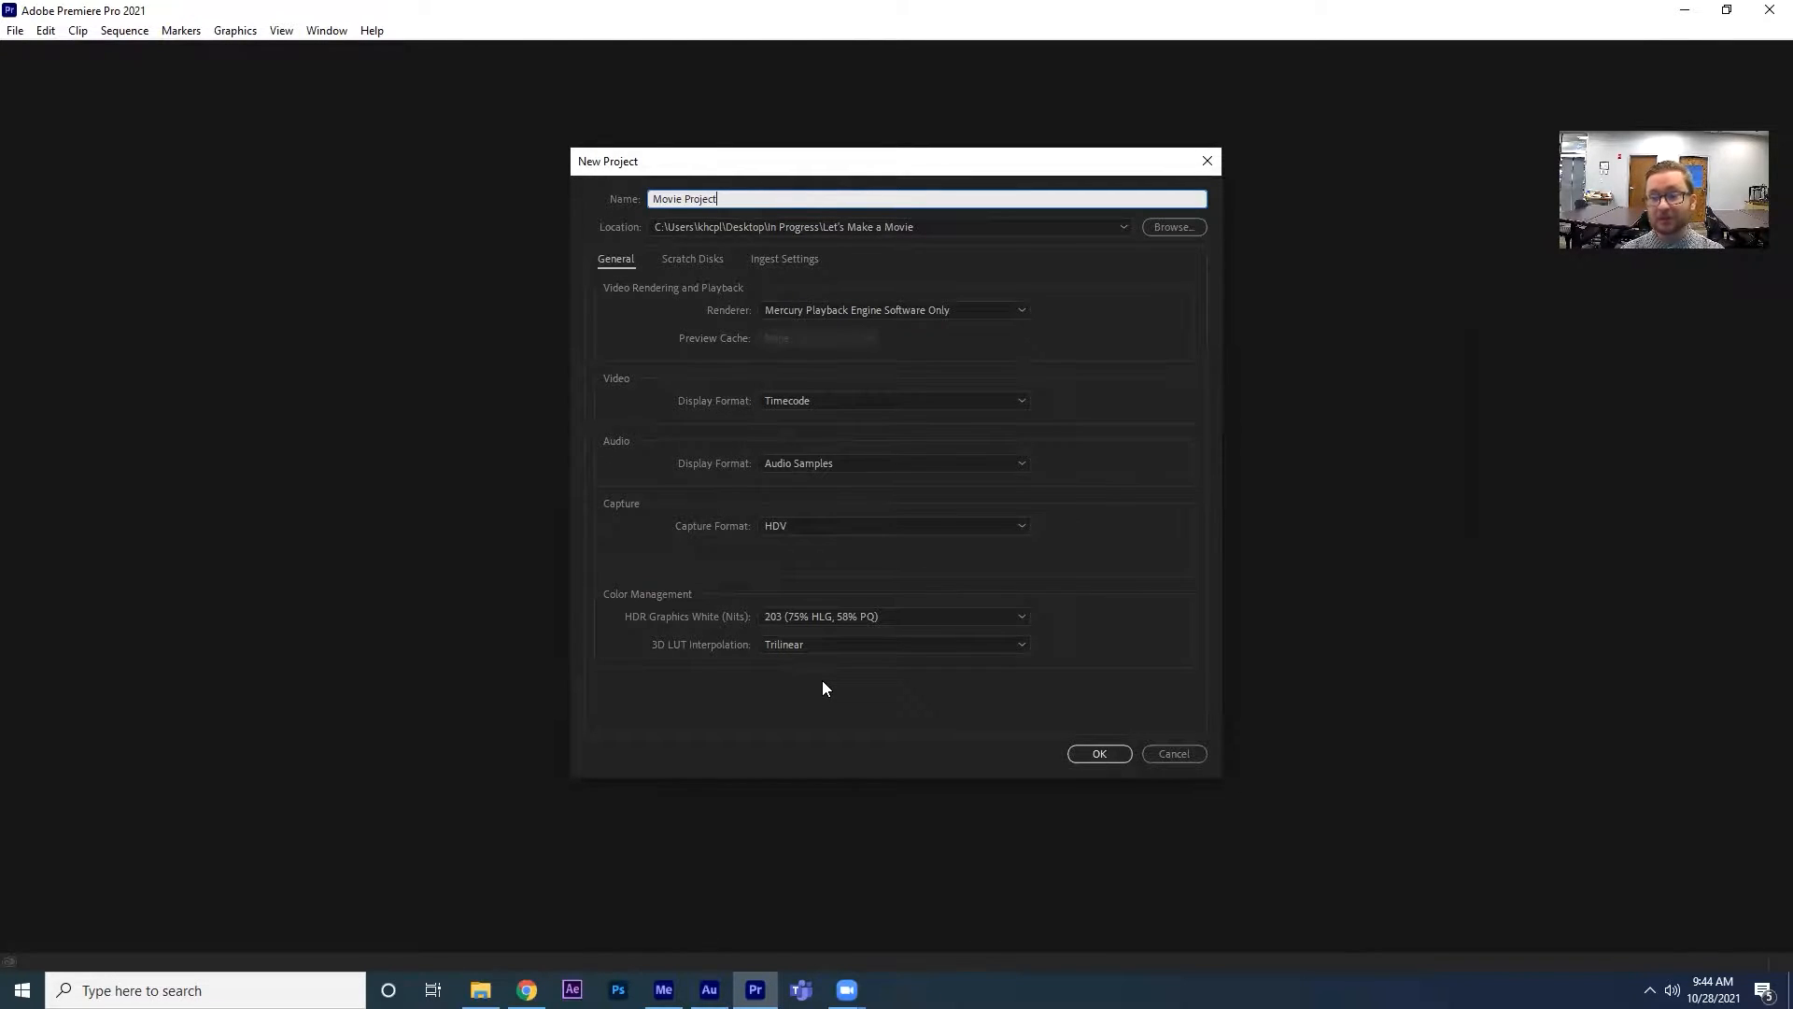
pyautogui.click(1079, 752)
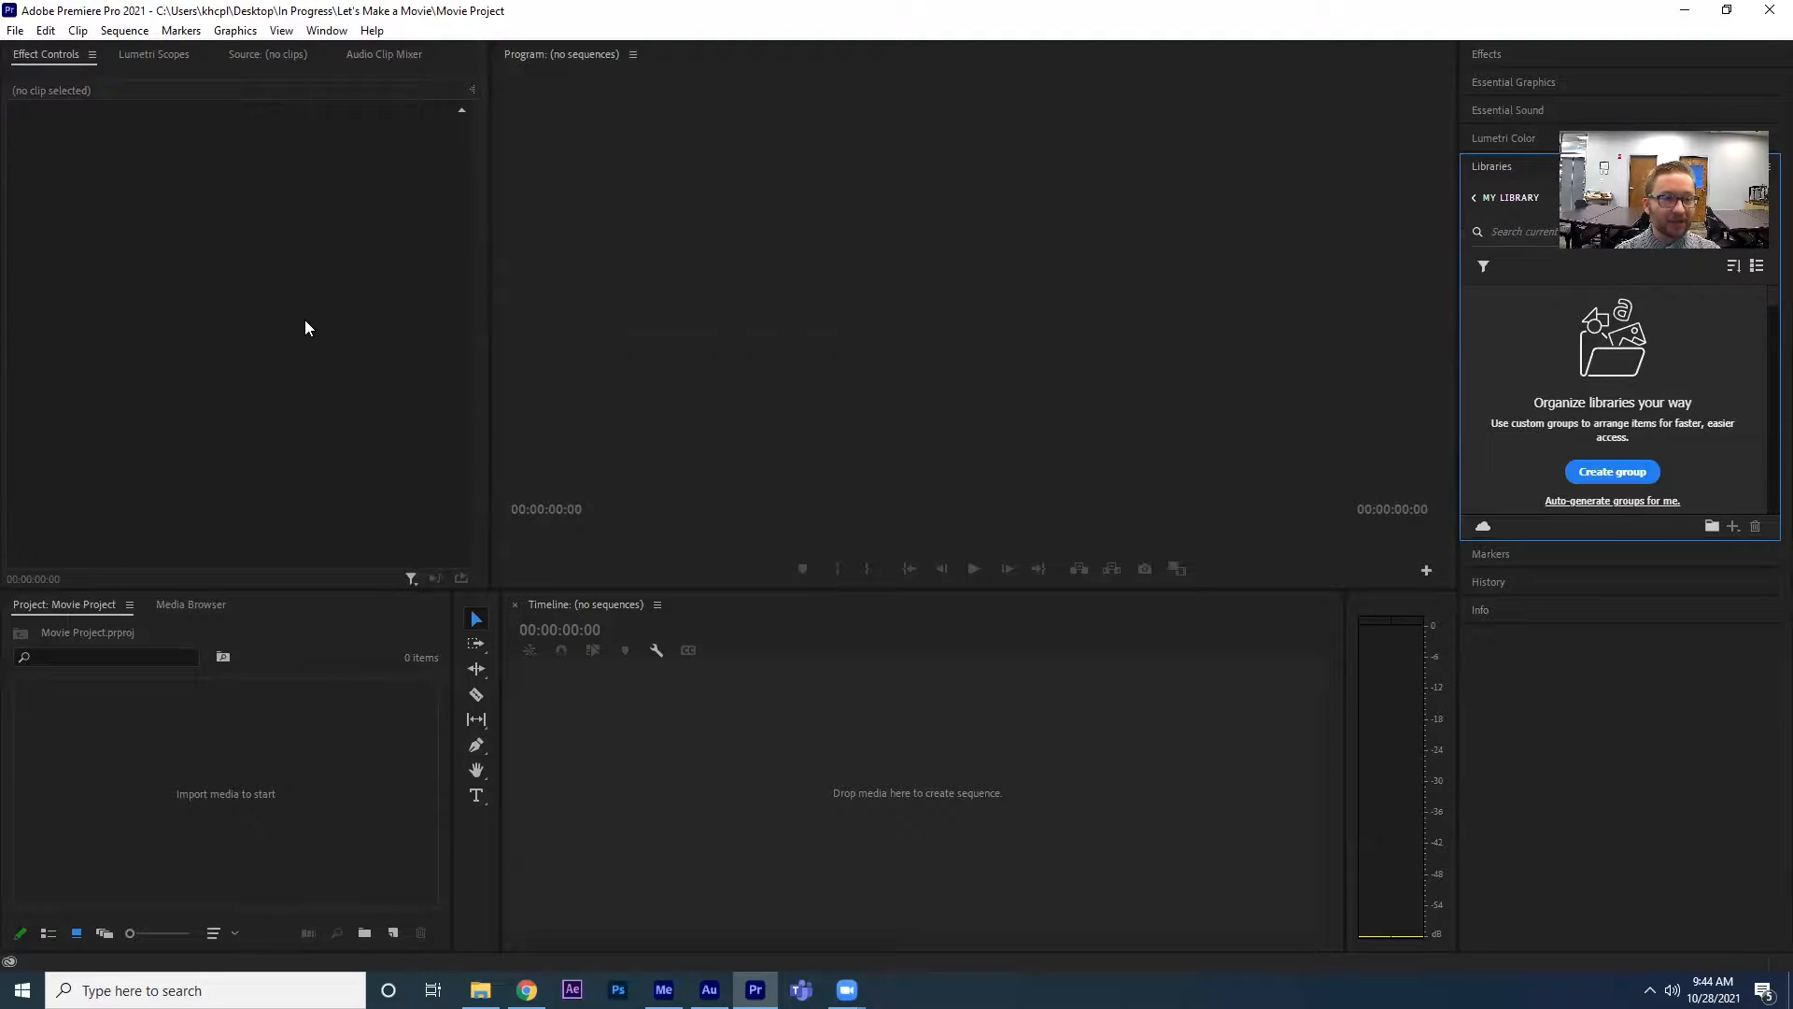
pyautogui.click(284, 308)
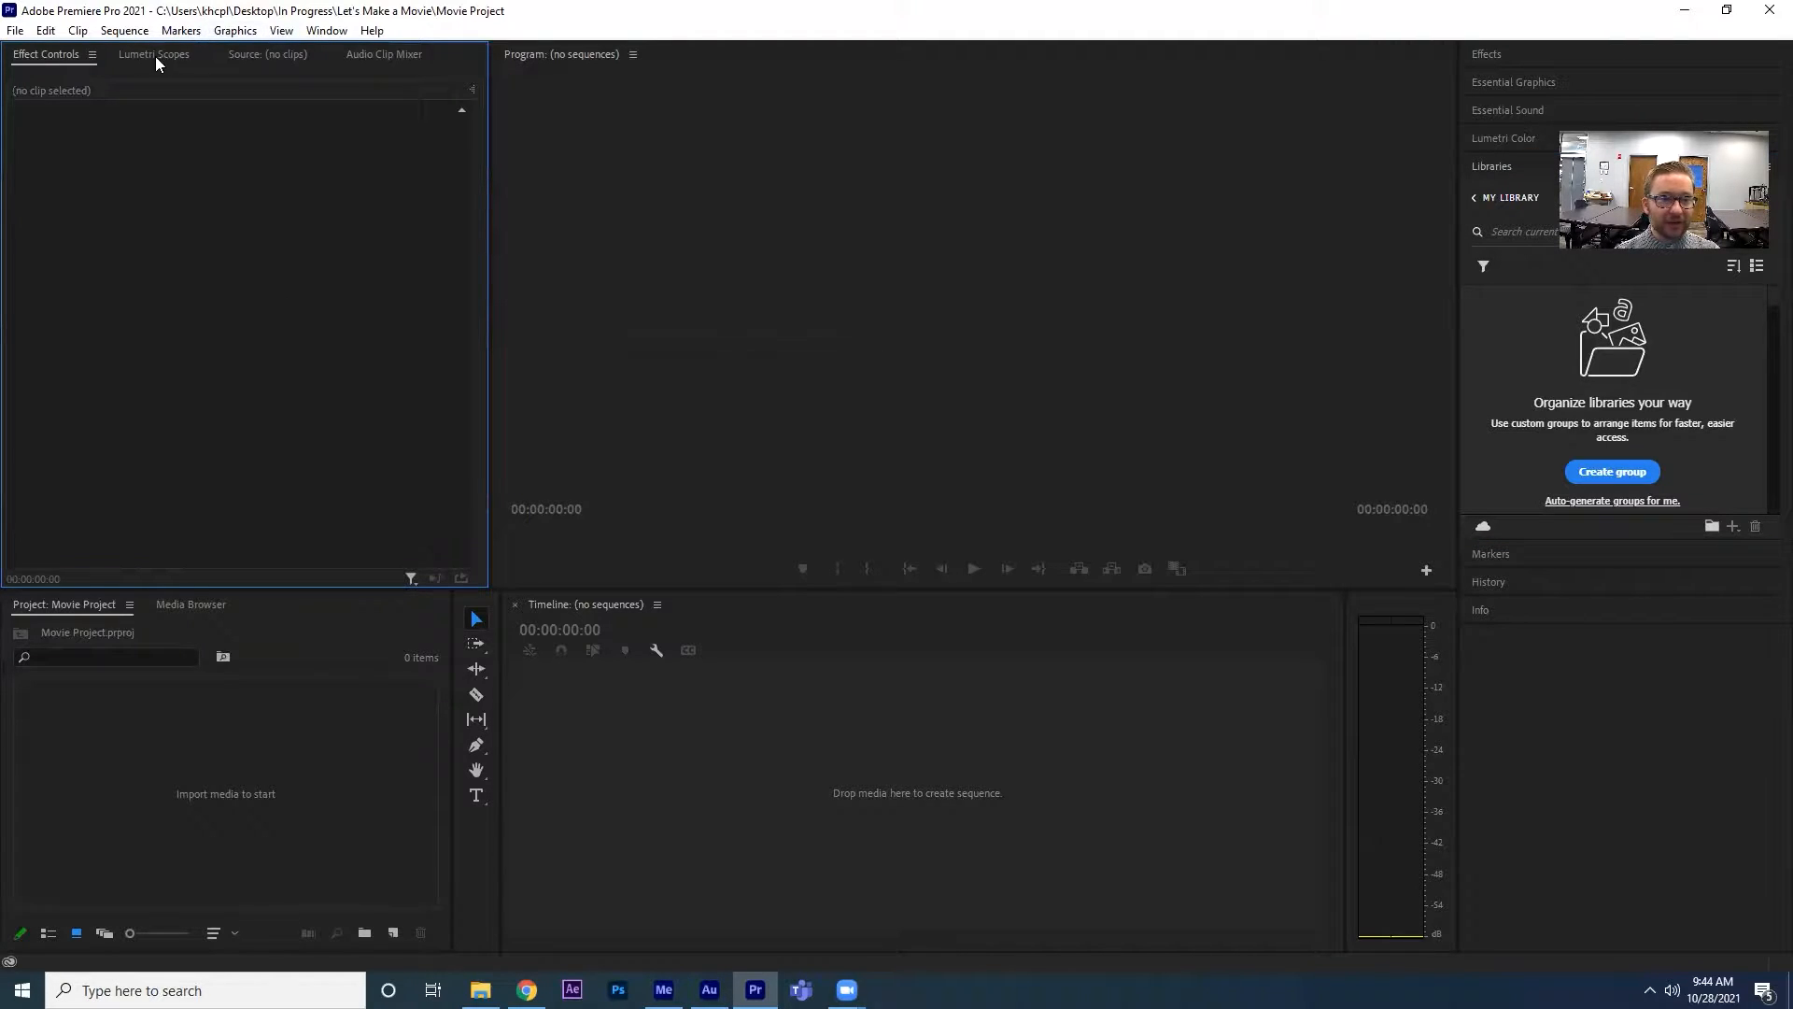
pyautogui.click(705, 374)
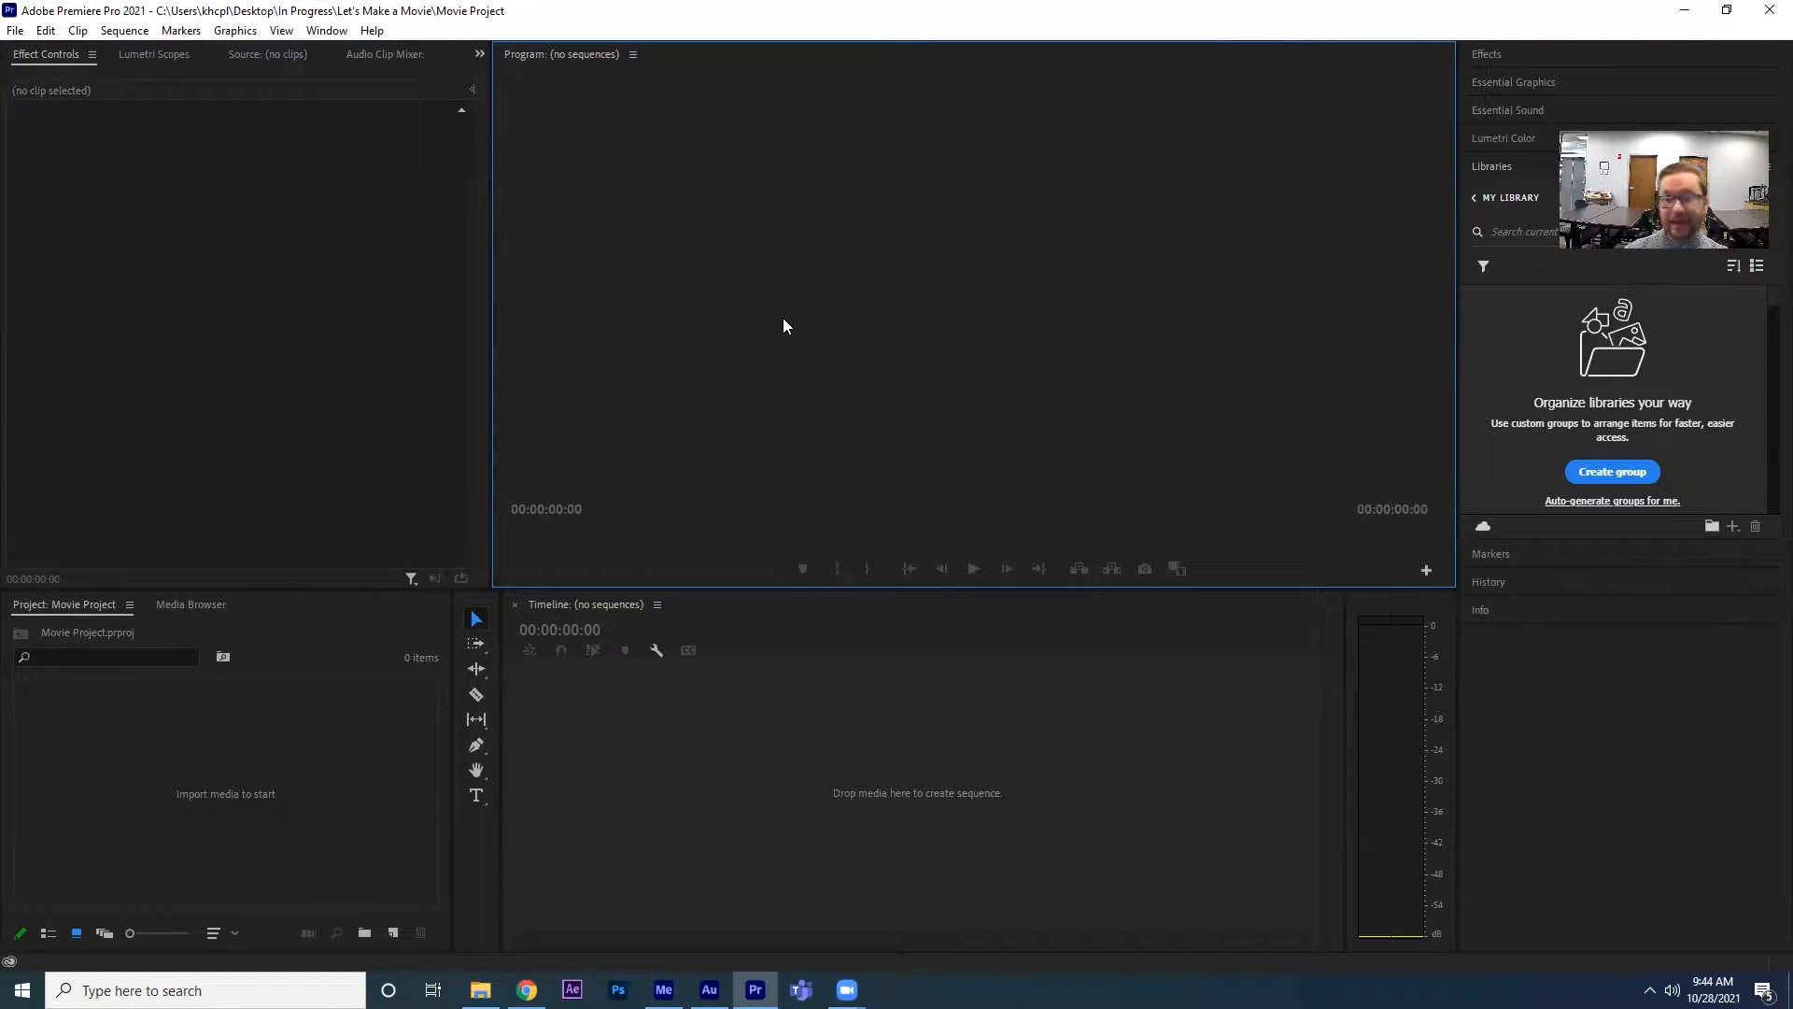
pyautogui.click(840, 776)
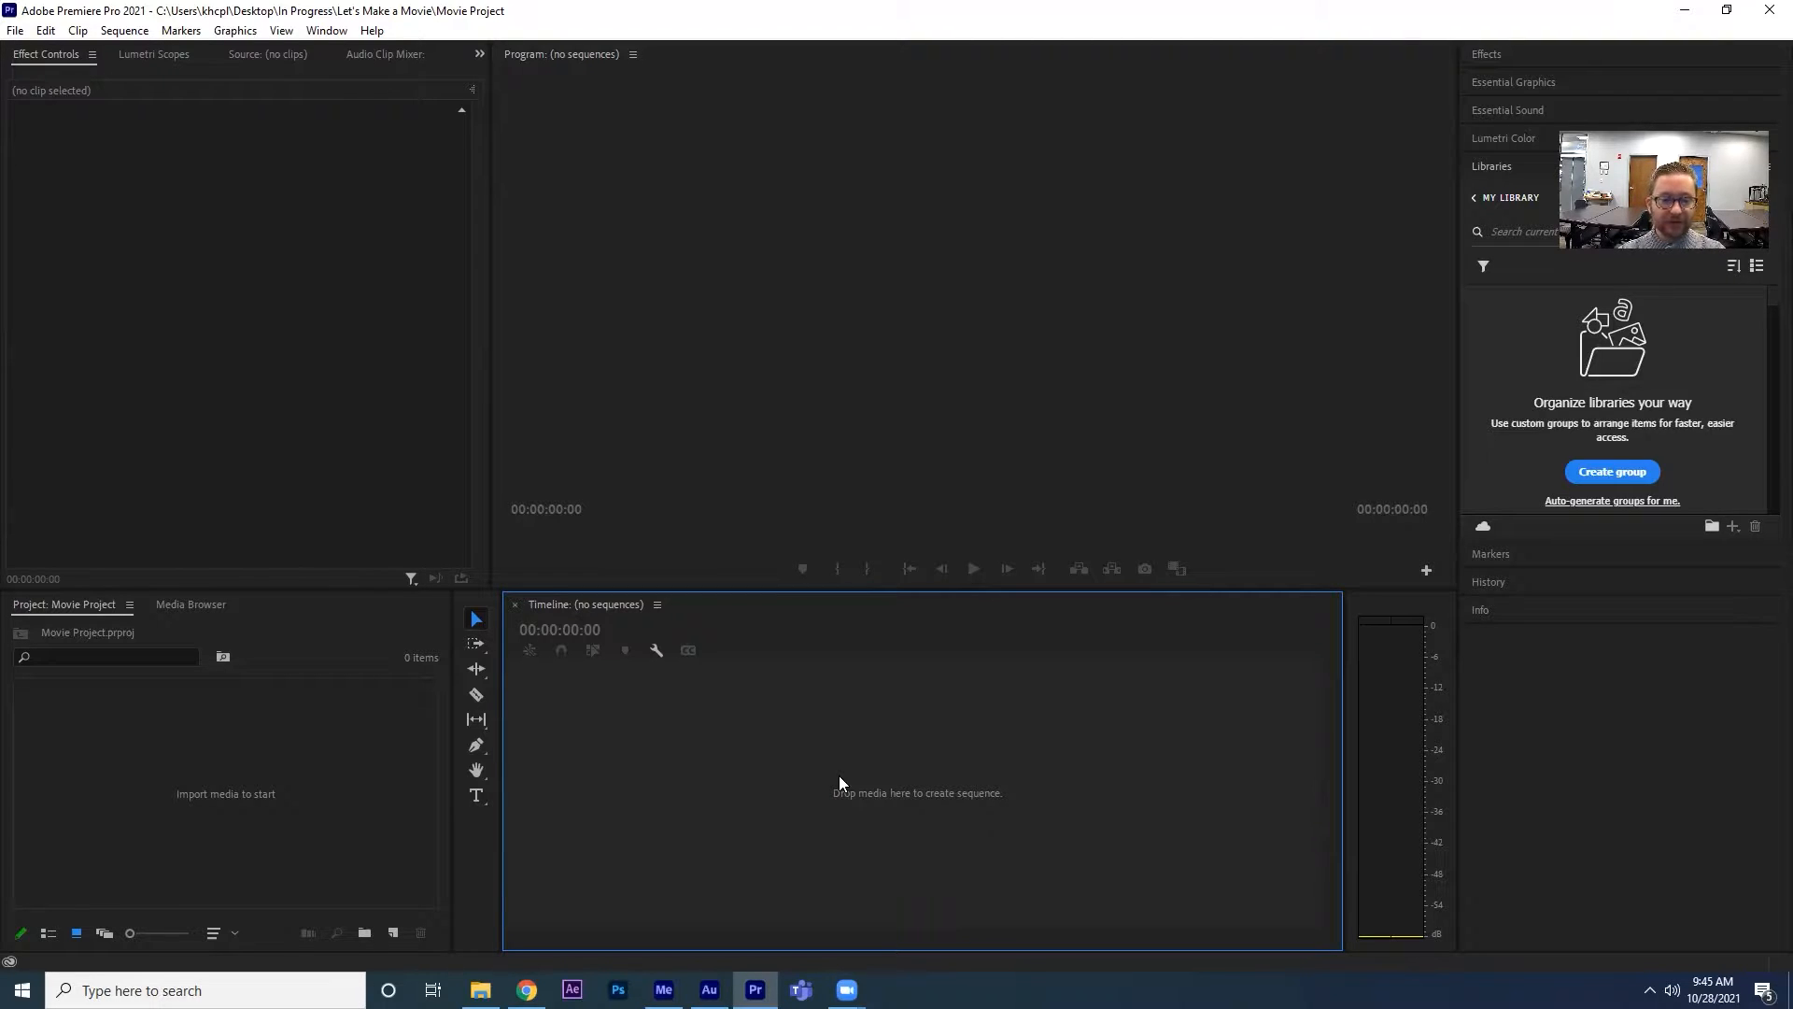
pyautogui.click(240, 771)
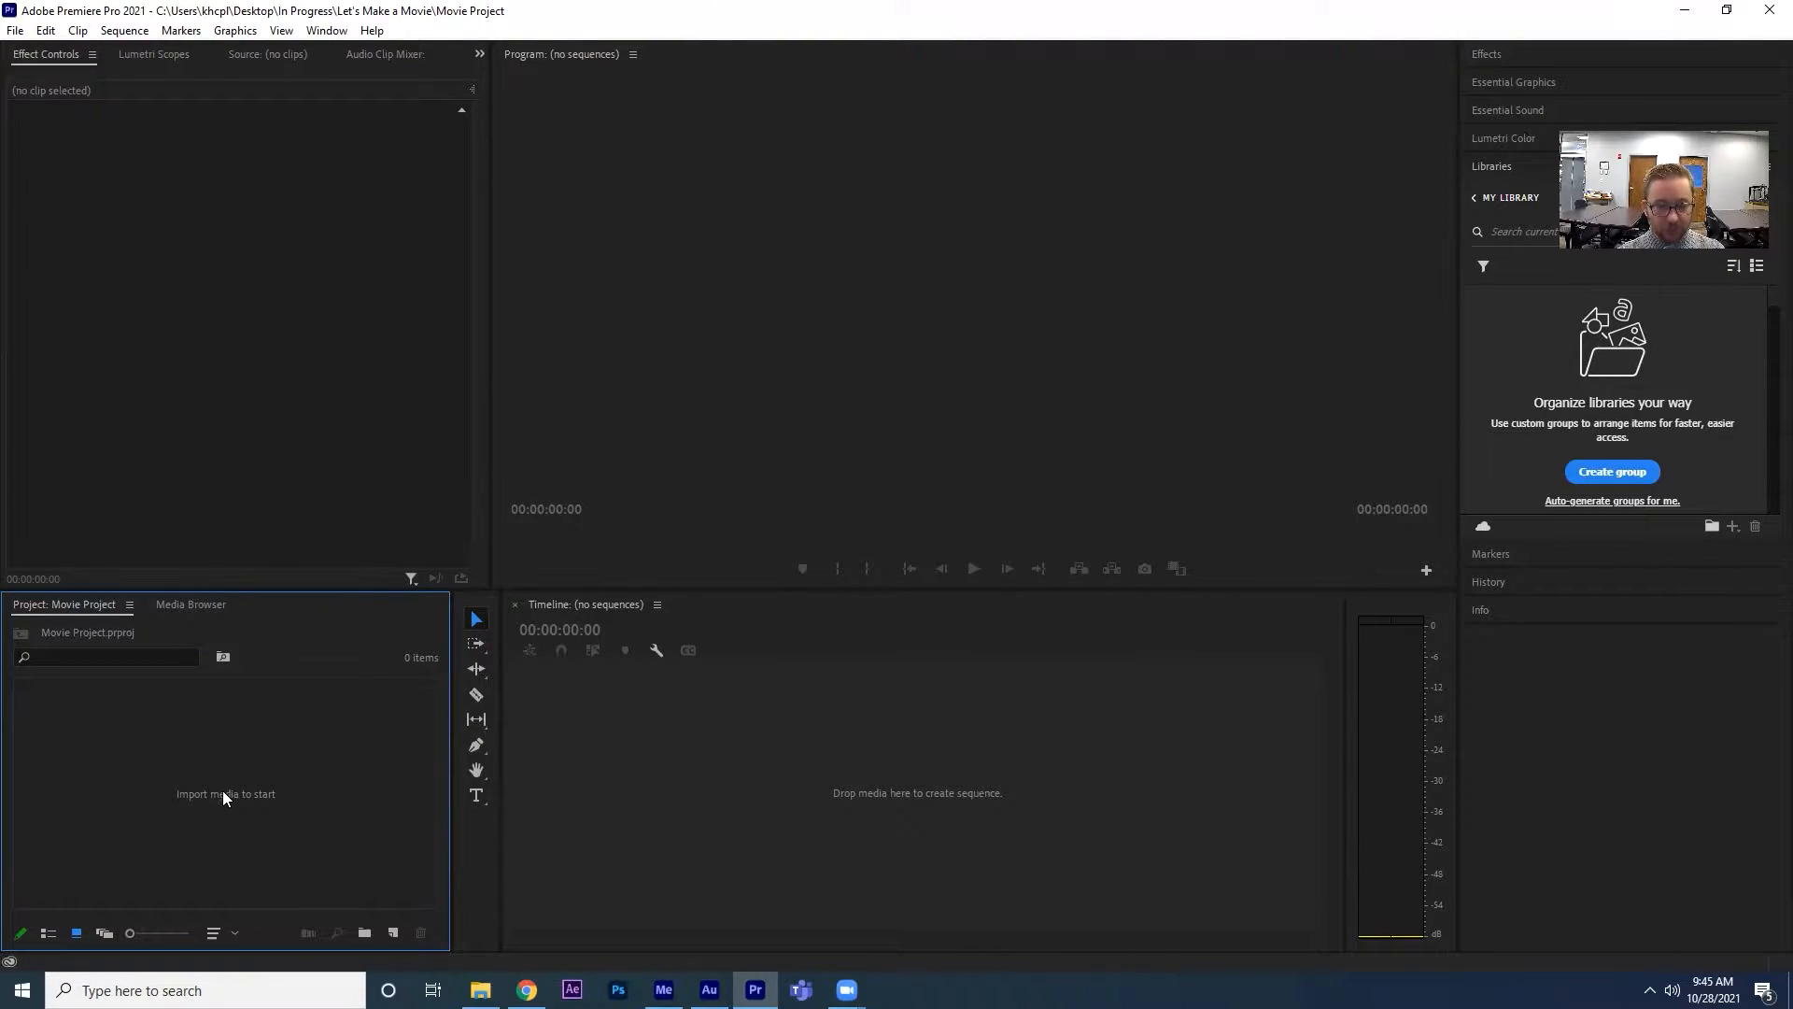
# Import the Spiral Drive Scene 1, Scene 2 and Title Screen videos from the Let's Make a Movie folder in File Explorer.
pyautogui.click(480, 989)
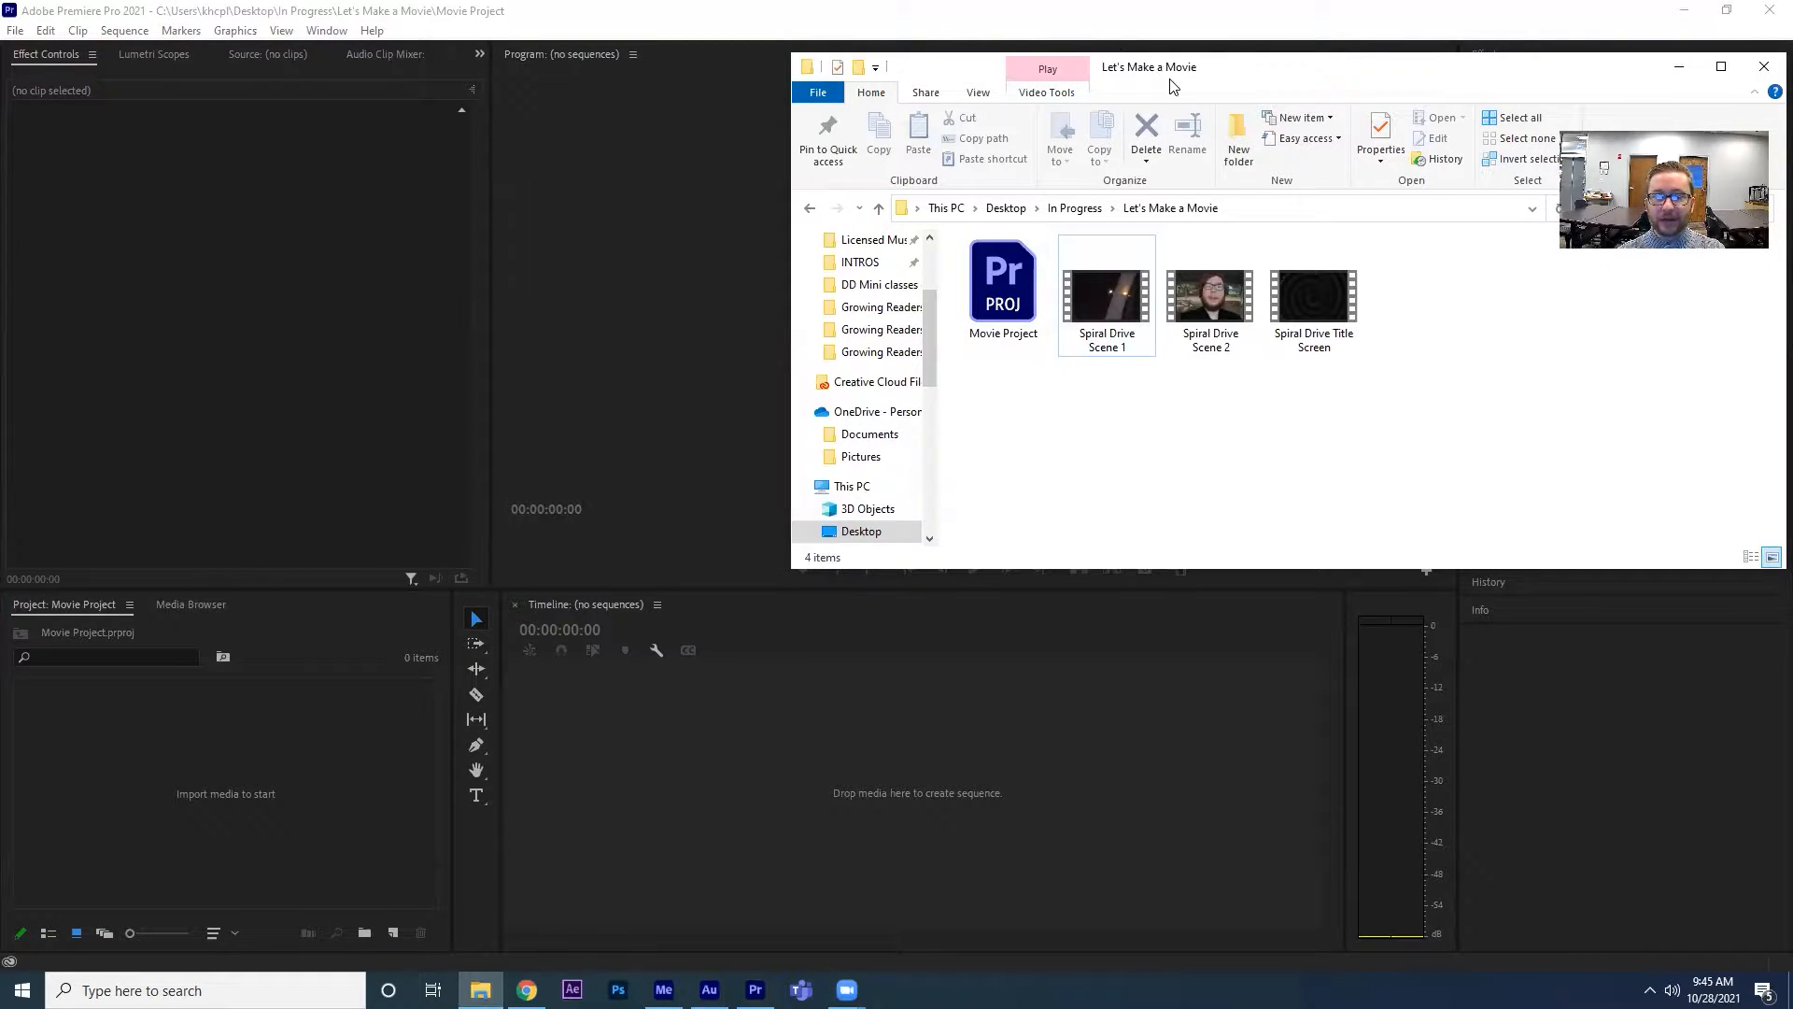
pyautogui.moveTo(1173, 86); pyautogui.dragTo(929, 143)
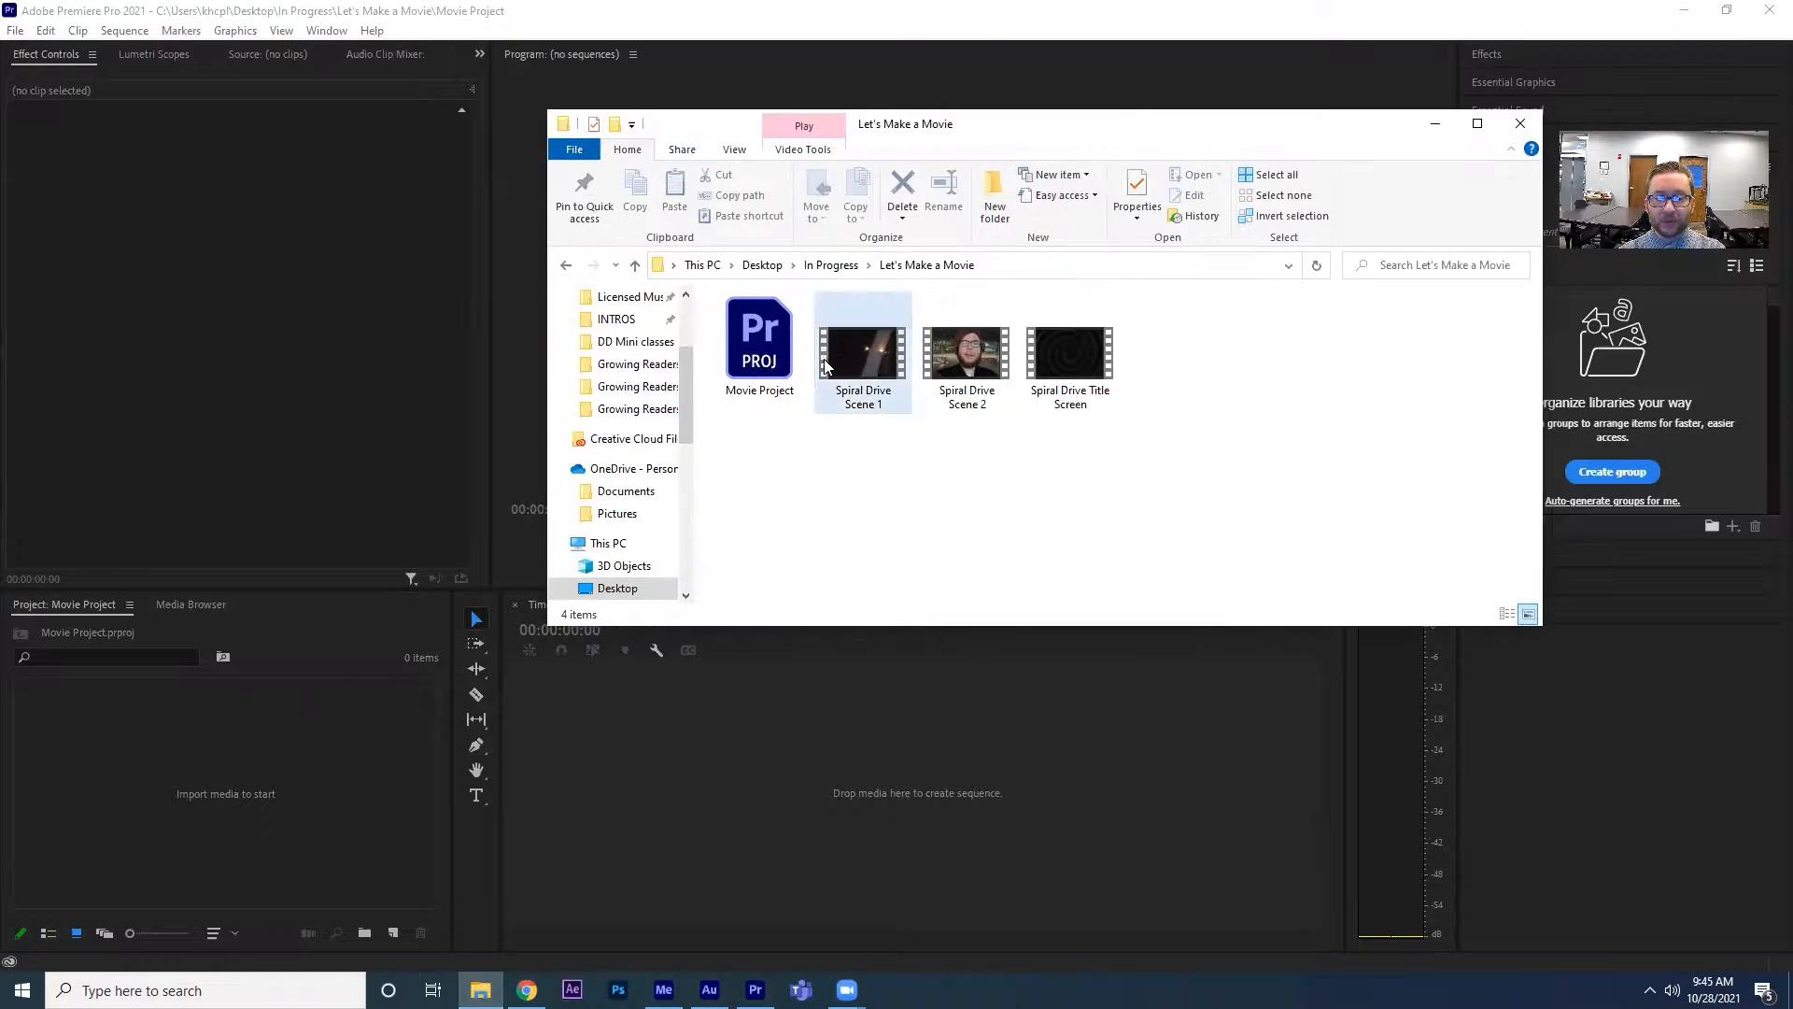
pyautogui.moveTo(823, 457); pyautogui.dragTo(1095, 361)
pyautogui.moveTo(1074, 364); pyautogui.dragTo(178, 823)
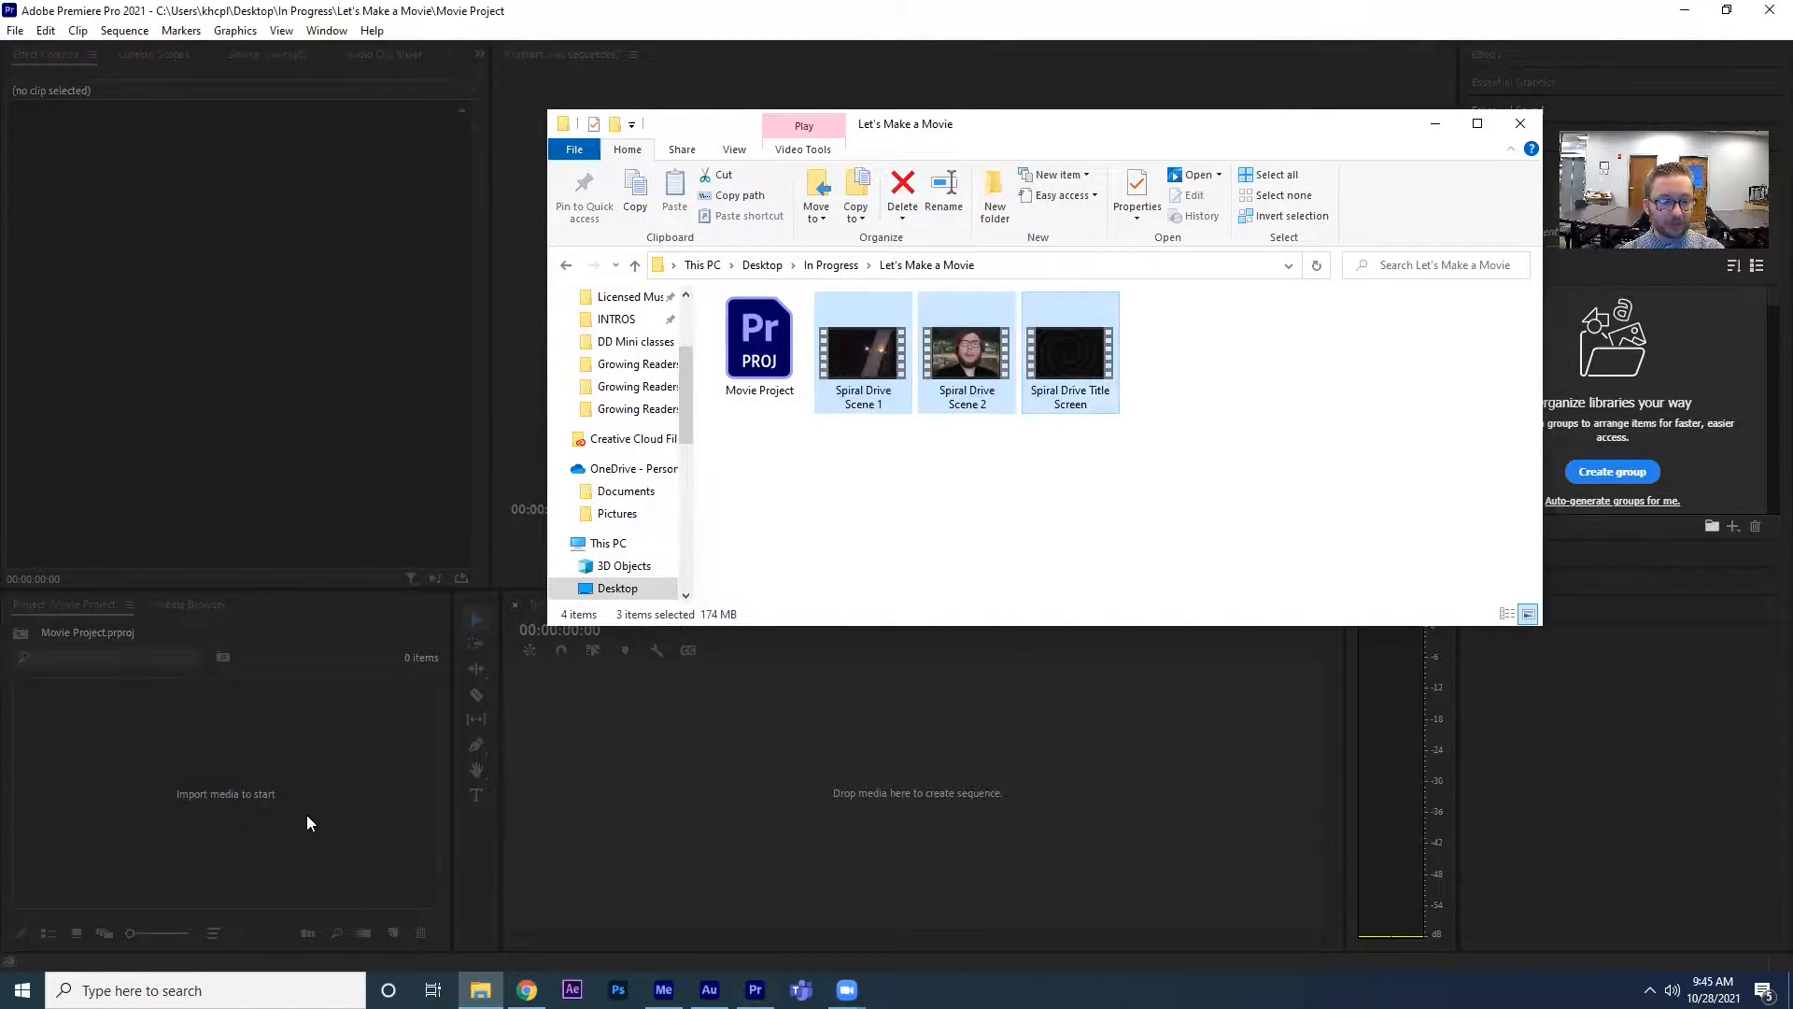
pyautogui.click(326, 814)
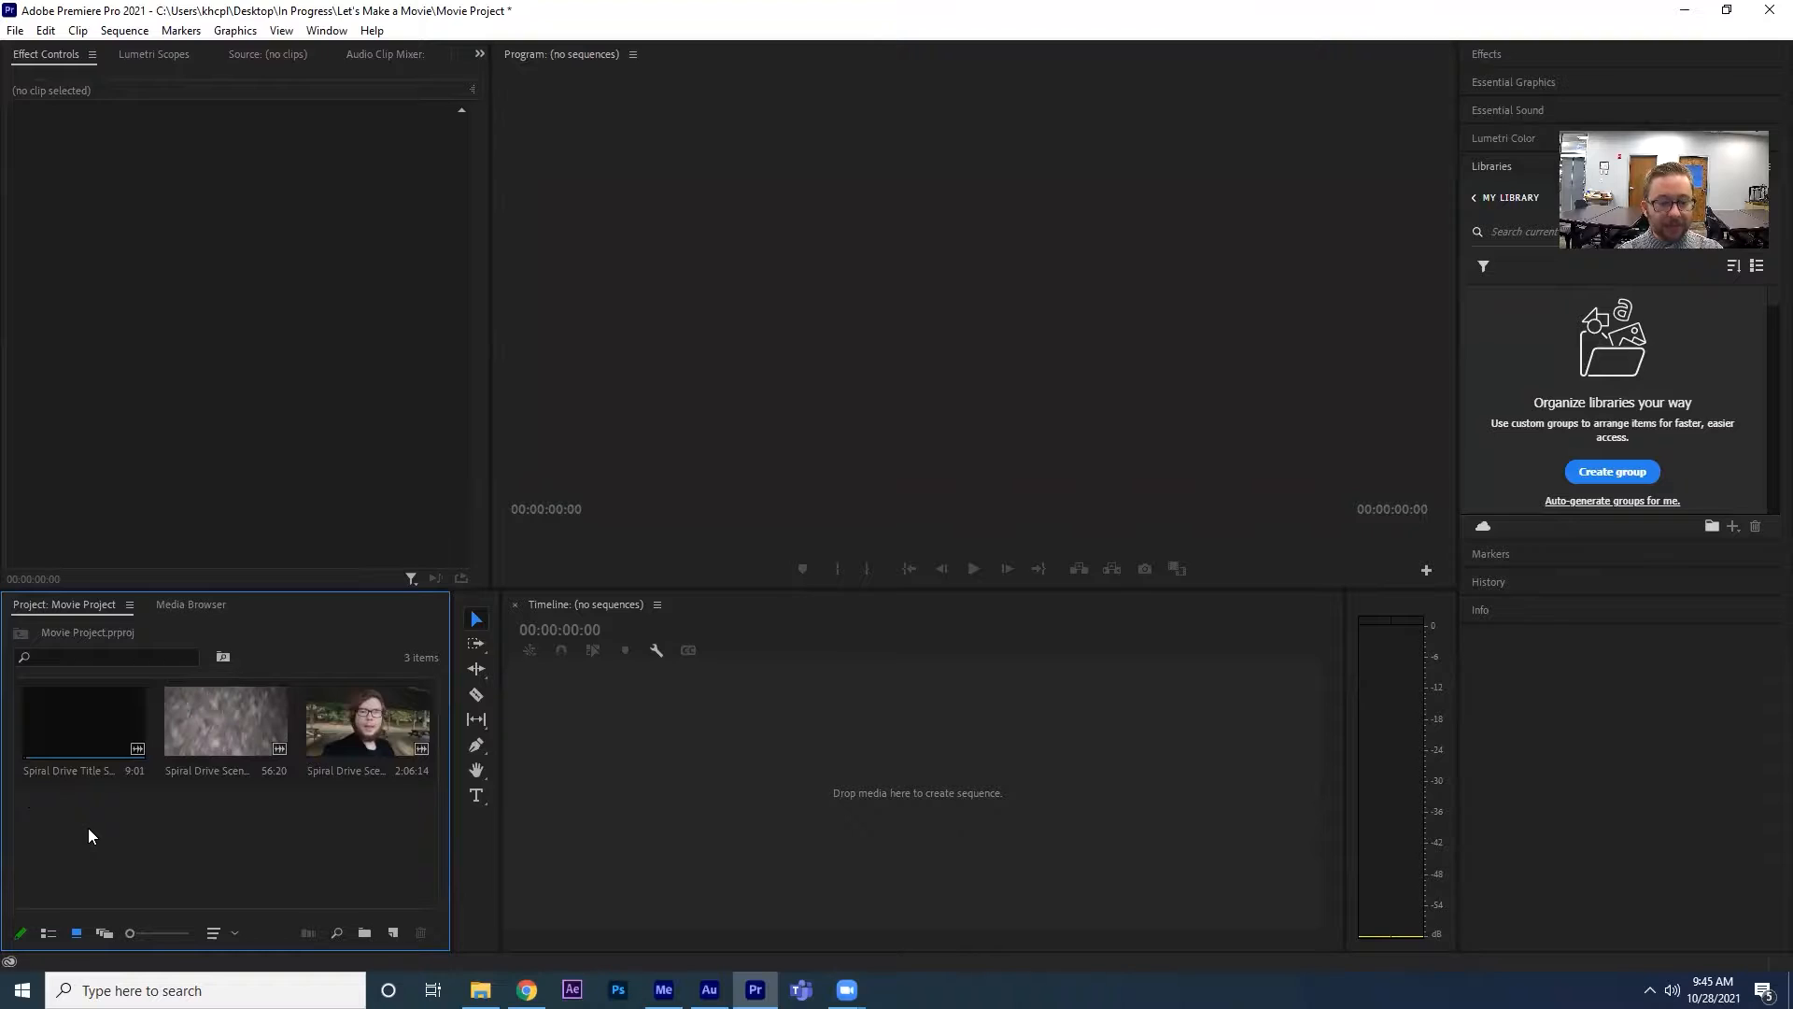
# Create a bin named Spiral Drive and move the three imported clips into it.
pyautogui.click(365, 932)
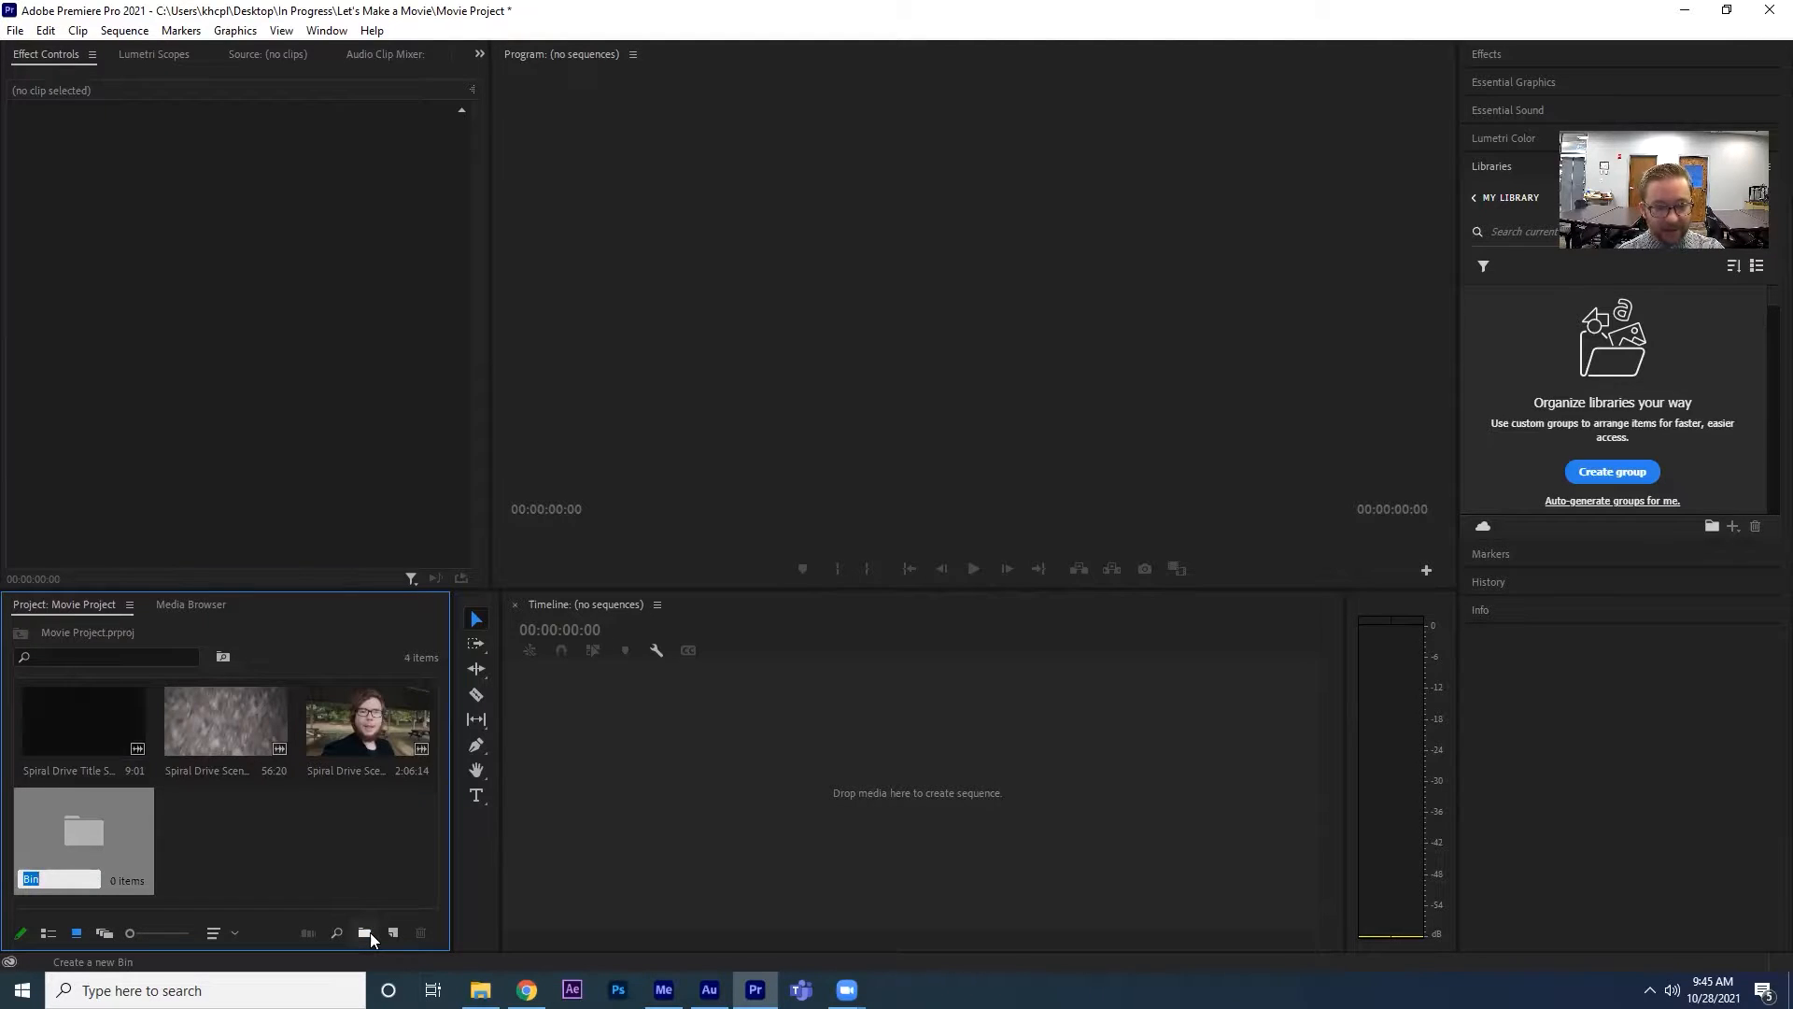
pyautogui.write('Spiral')
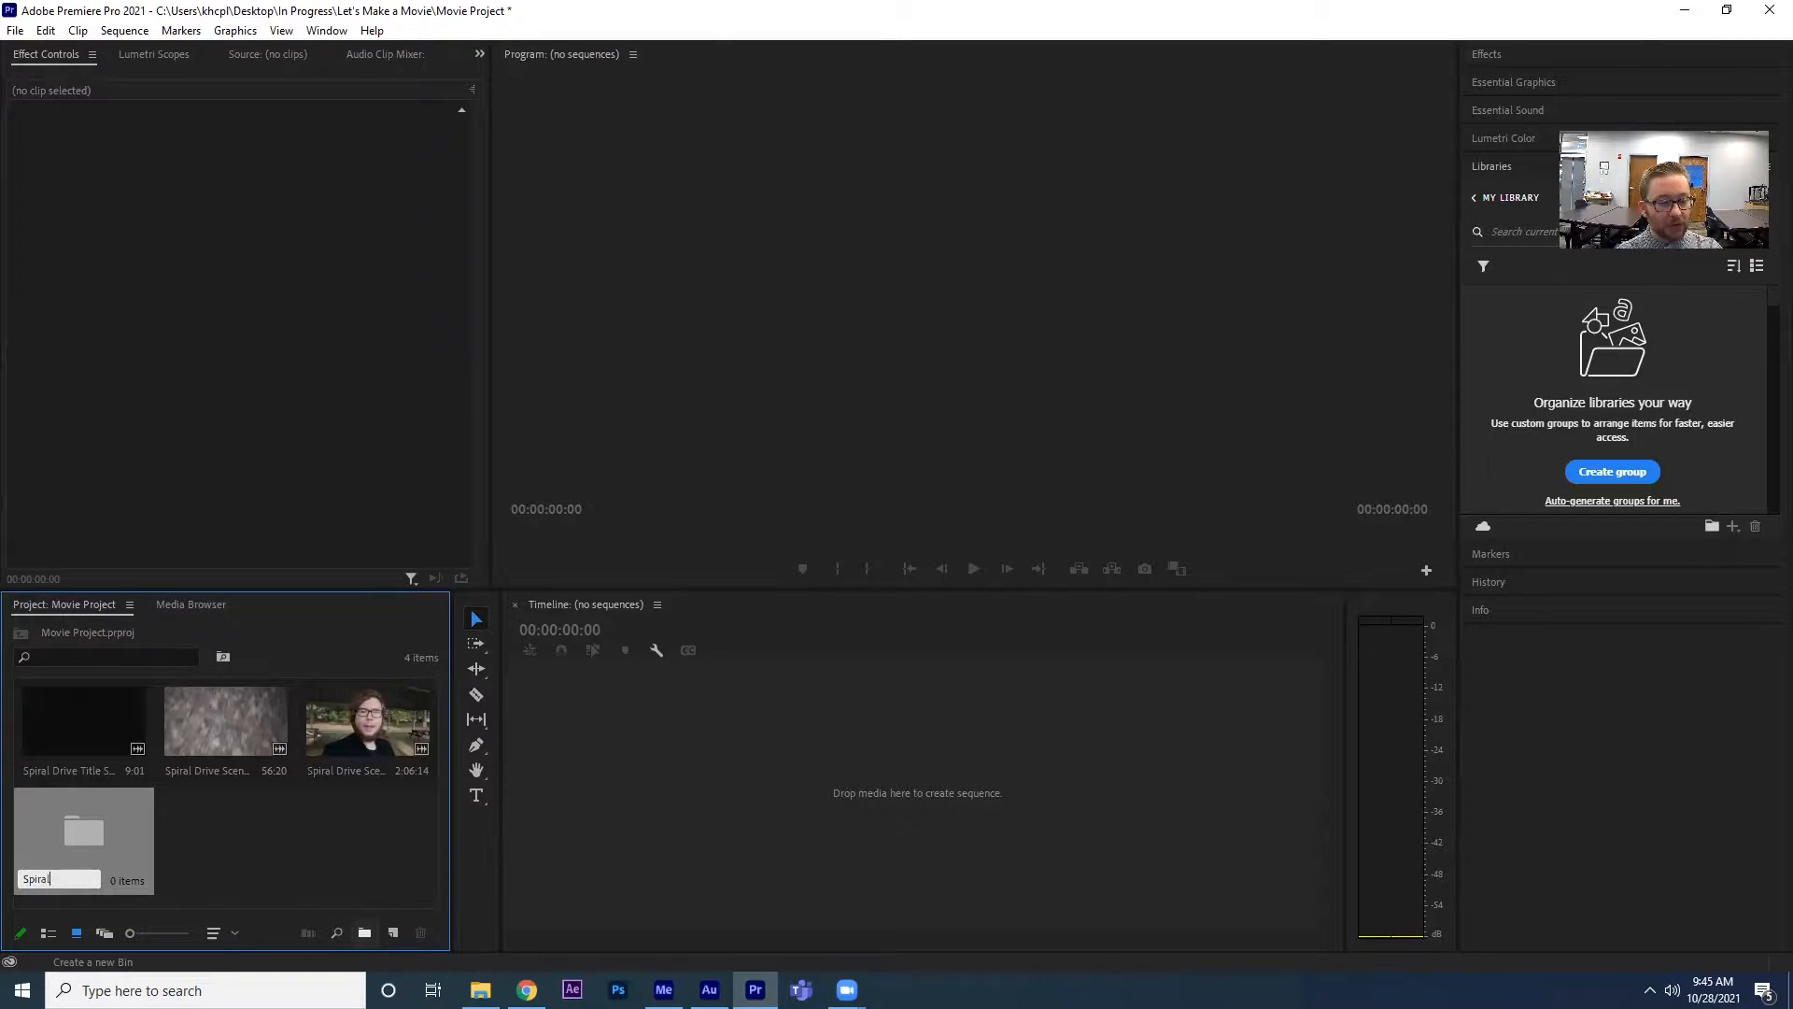
pyautogui.write(' Drive')
pyautogui.press('Tab')
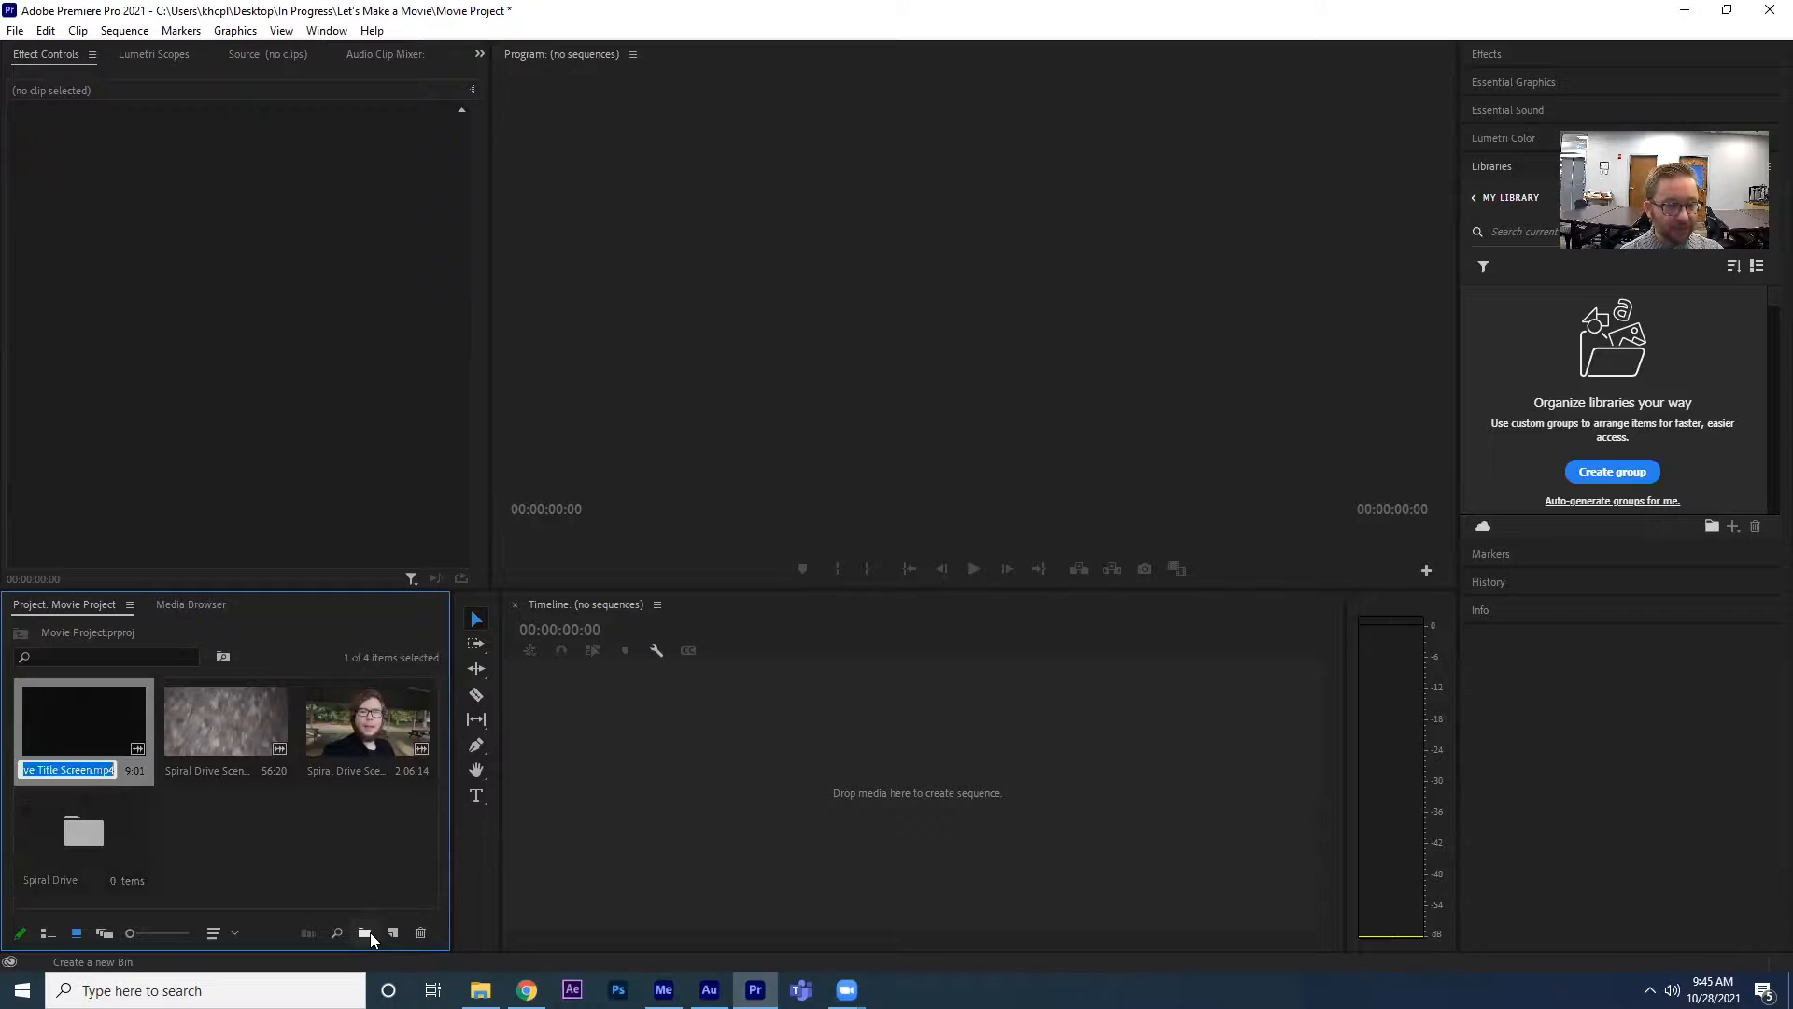
pyautogui.click(219, 850)
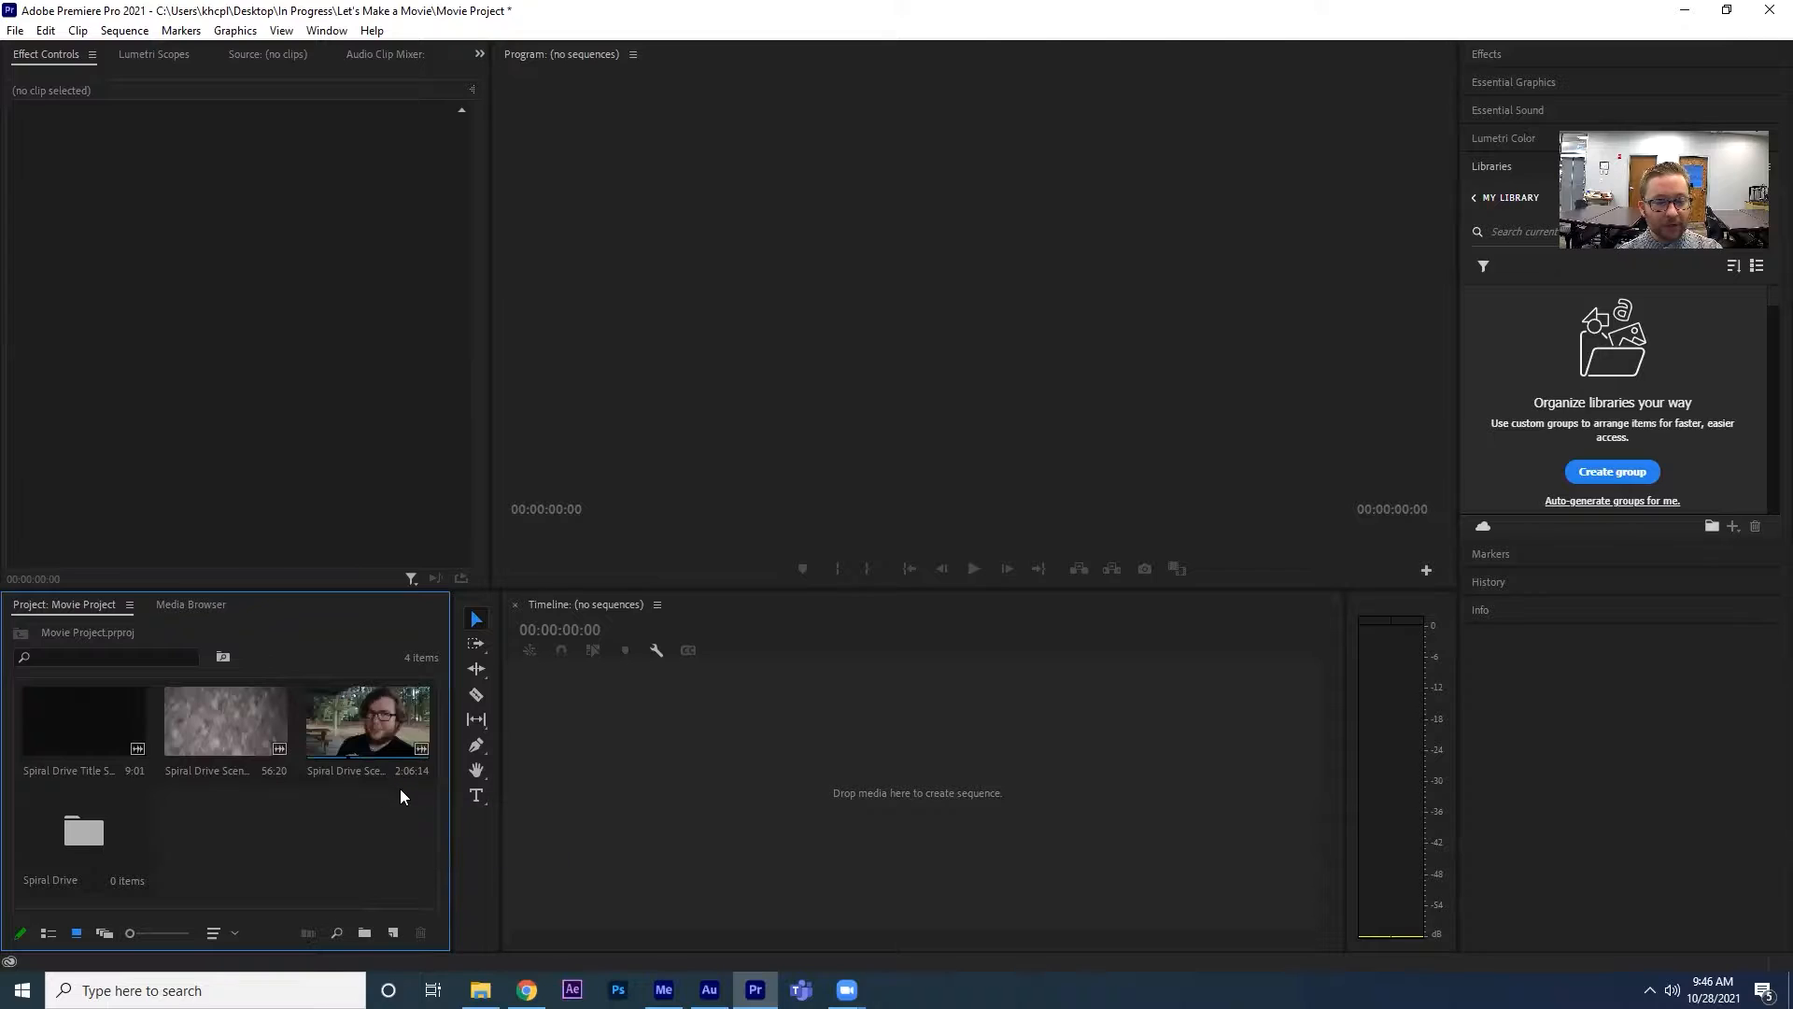
pyautogui.moveTo(414, 787); pyautogui.dragTo(134, 747)
pyautogui.moveTo(134, 747); pyautogui.dragTo(84, 831)
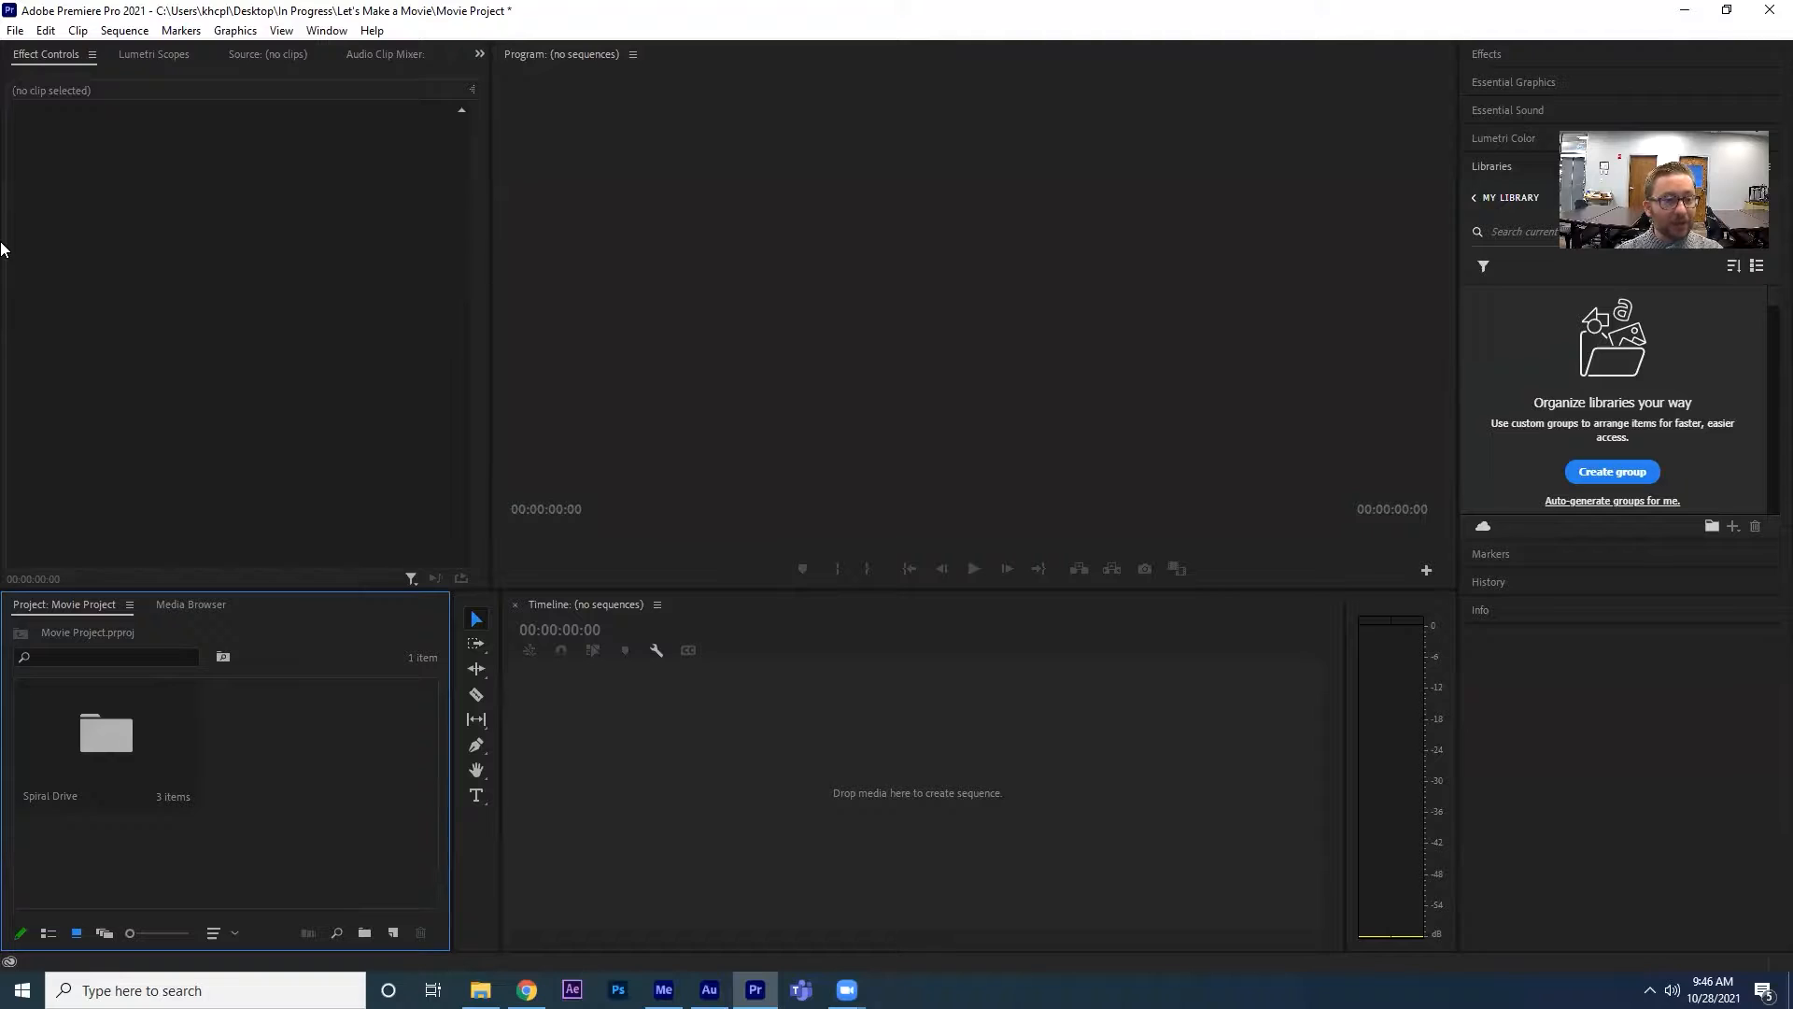
pyautogui.click(15, 31)
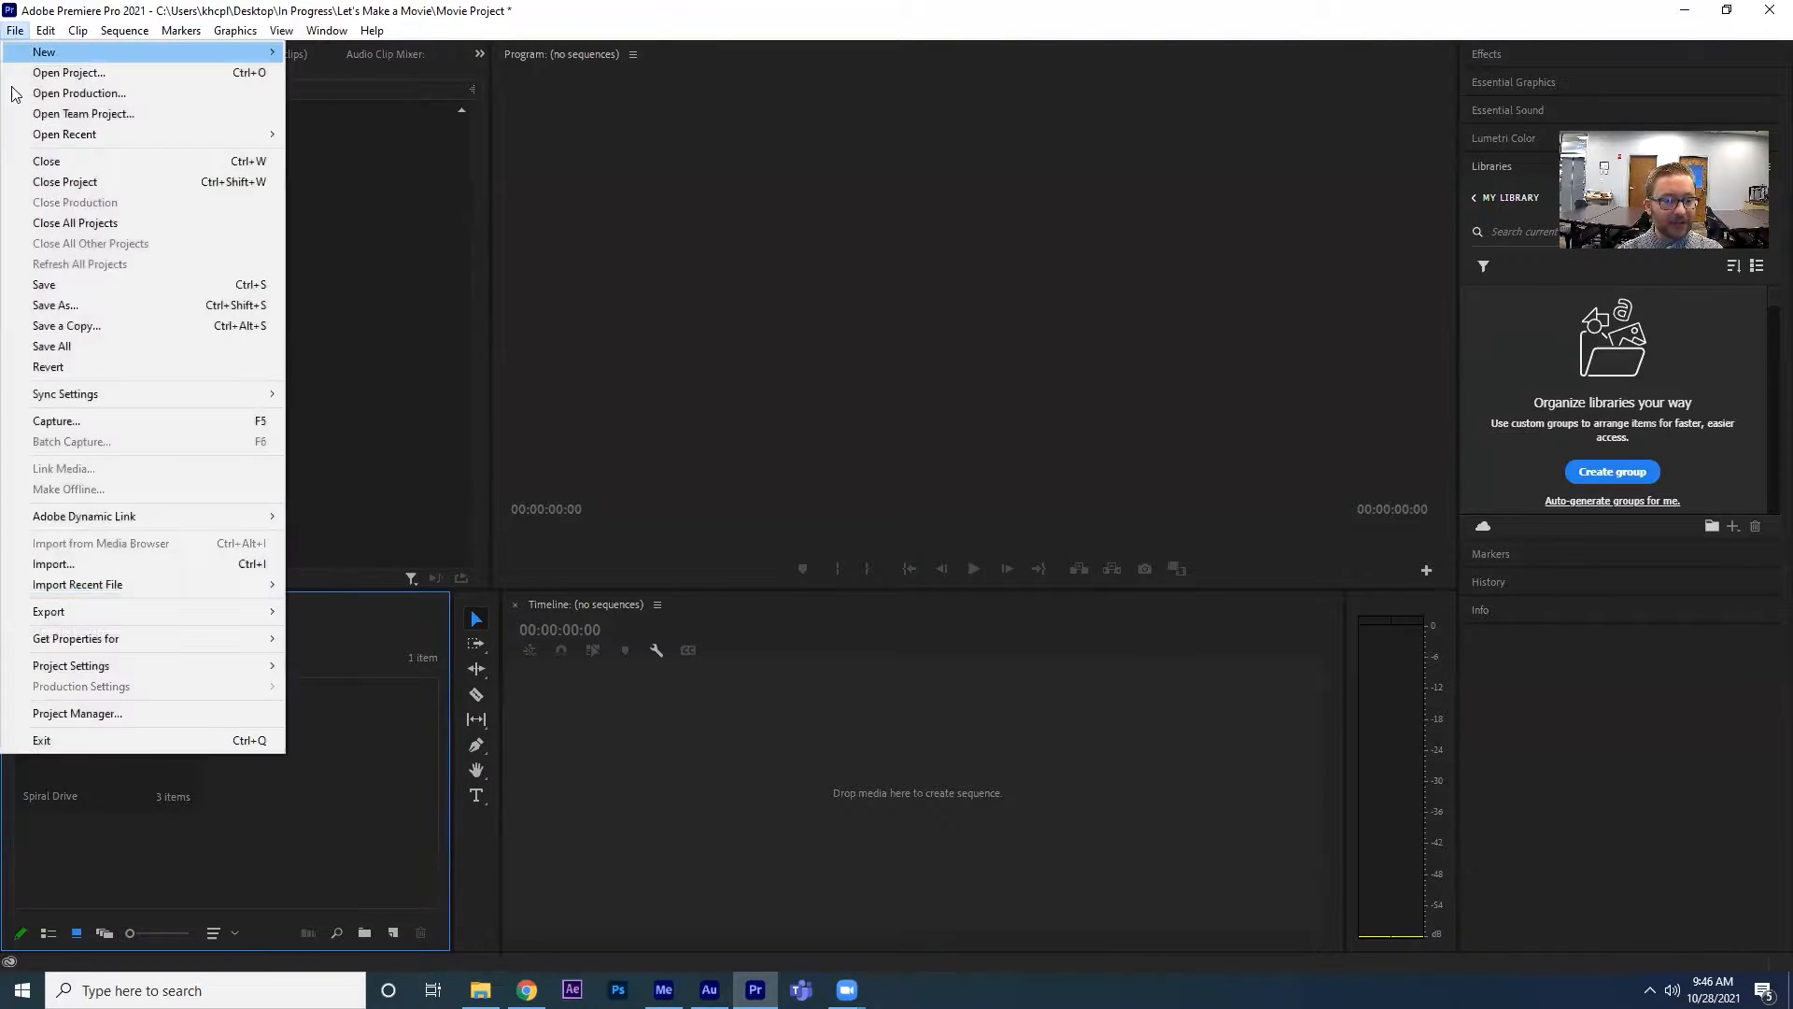
pyautogui.click(58, 568)
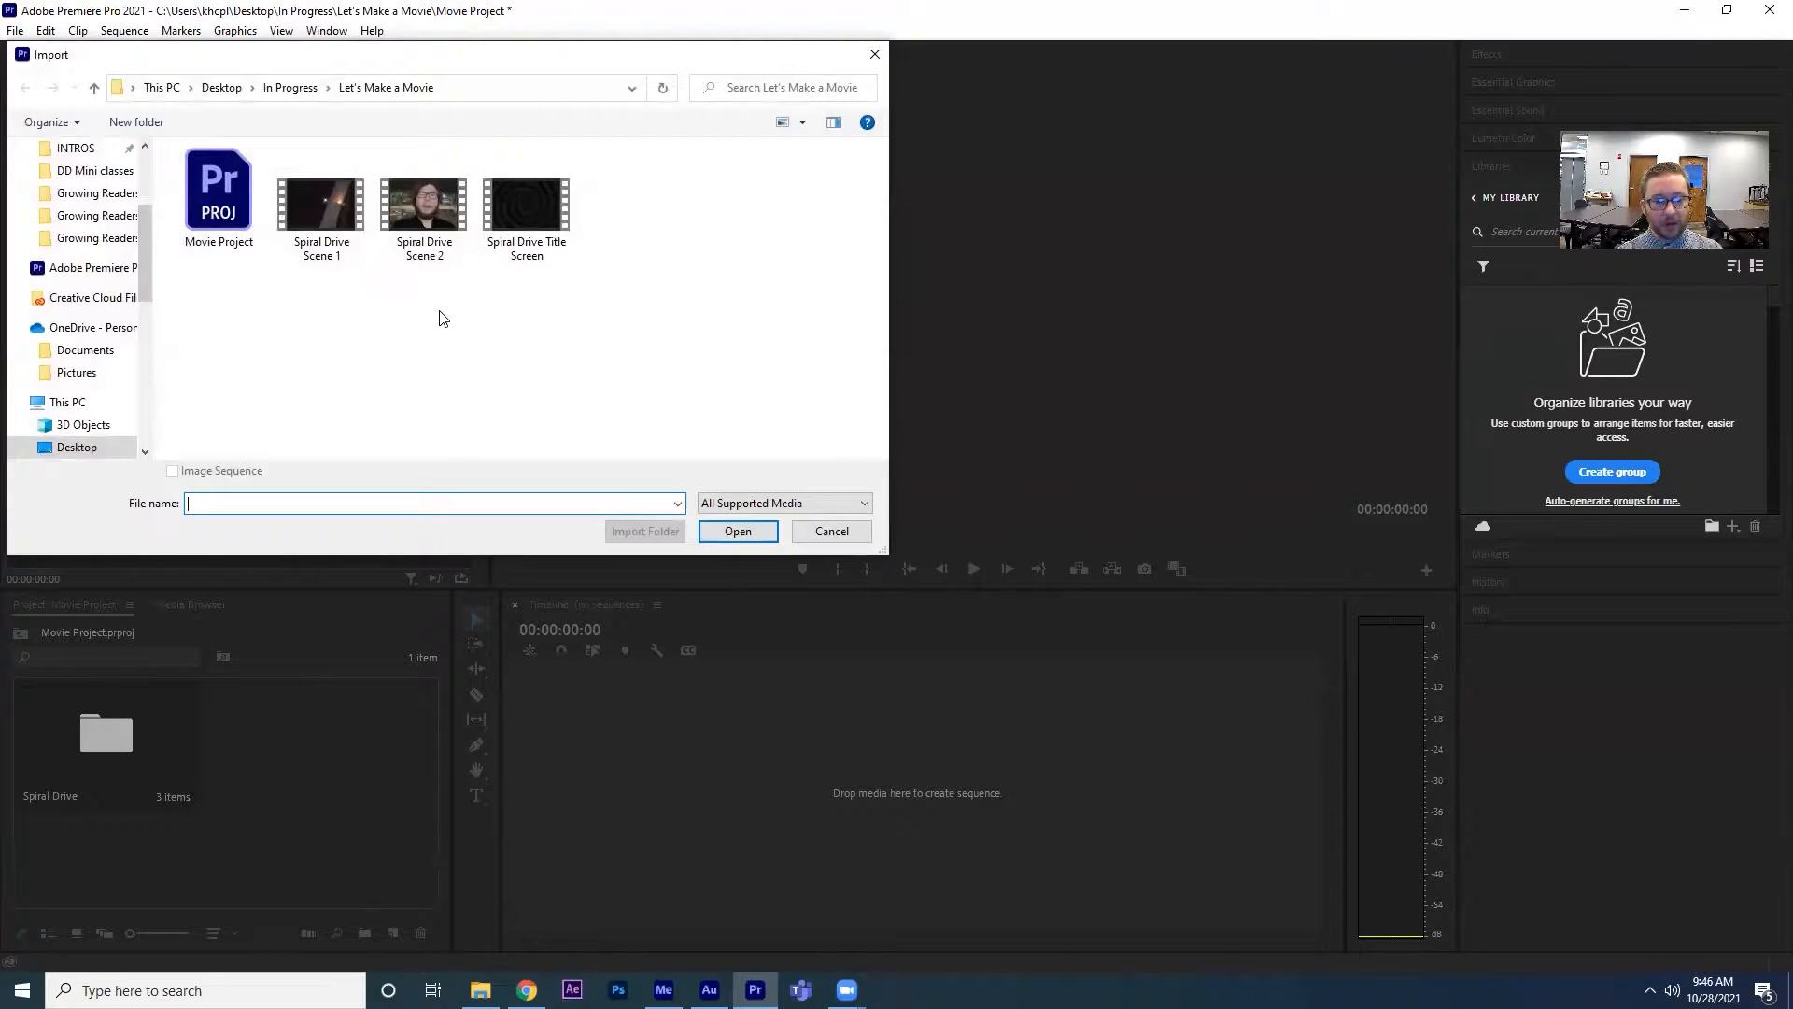
pyautogui.click(831, 531)
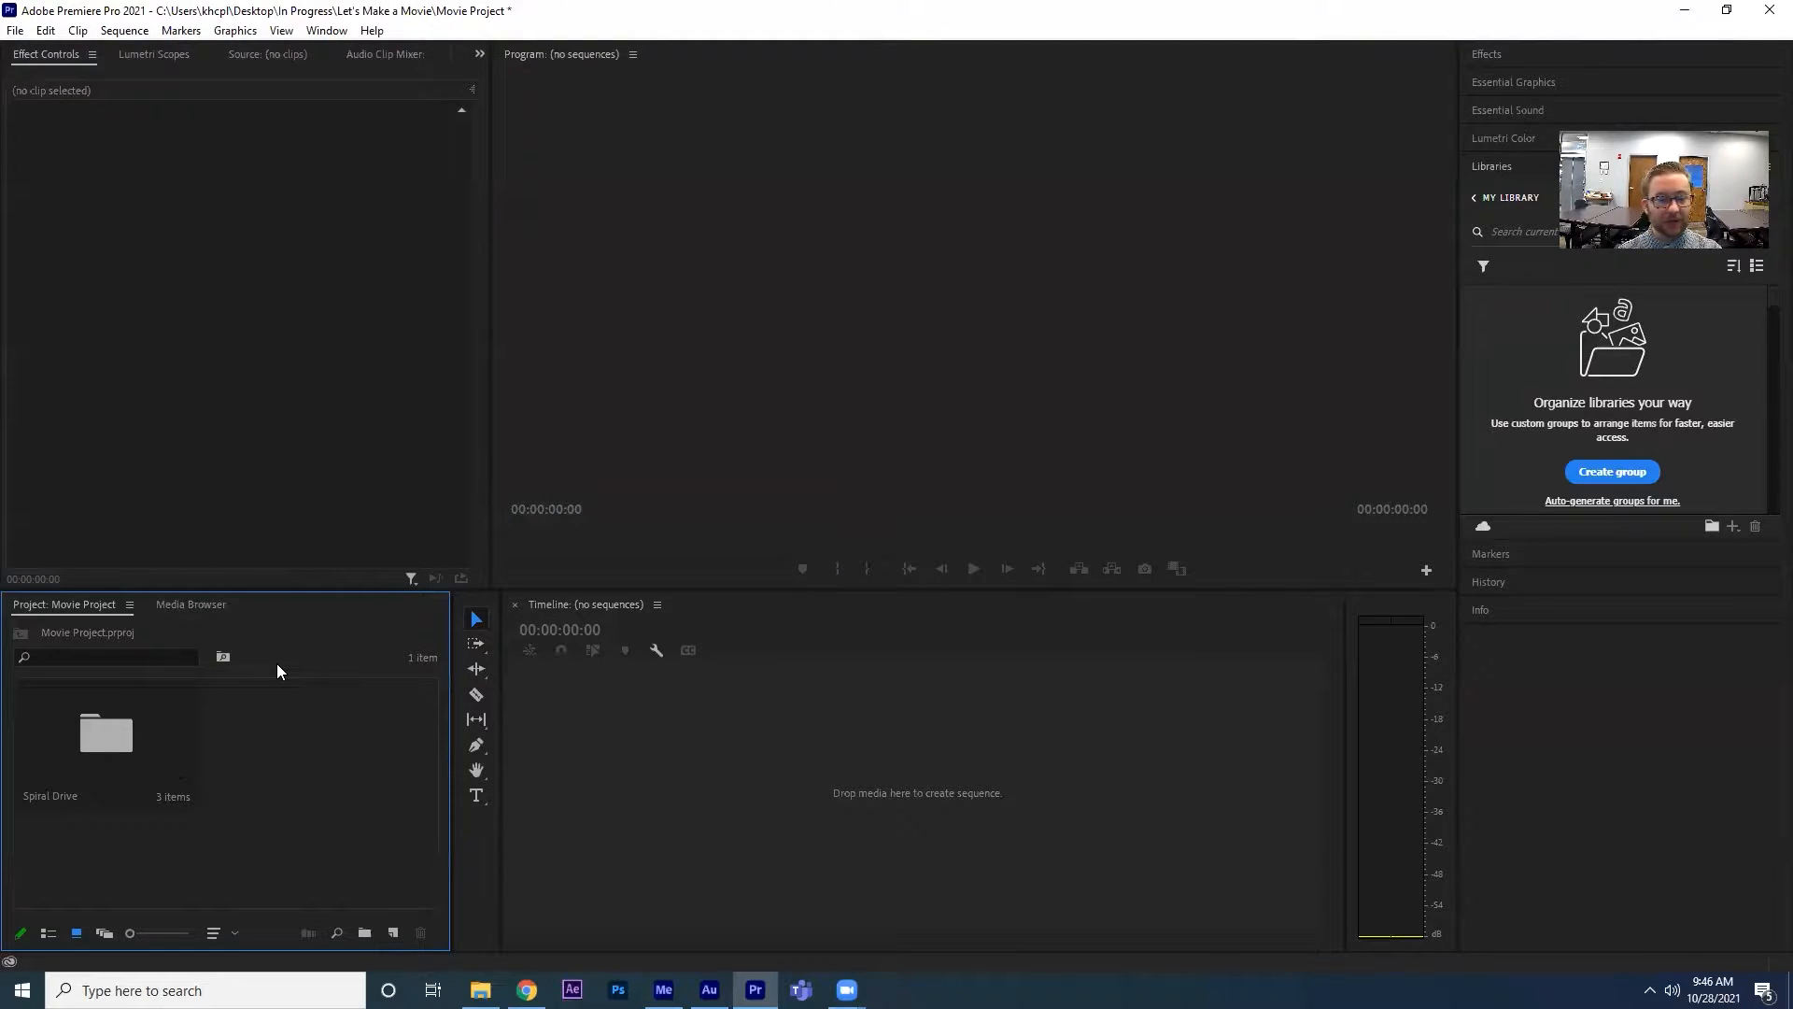
# Open the Spiral Drive bin.
pyautogui.doubleClick(132, 741)
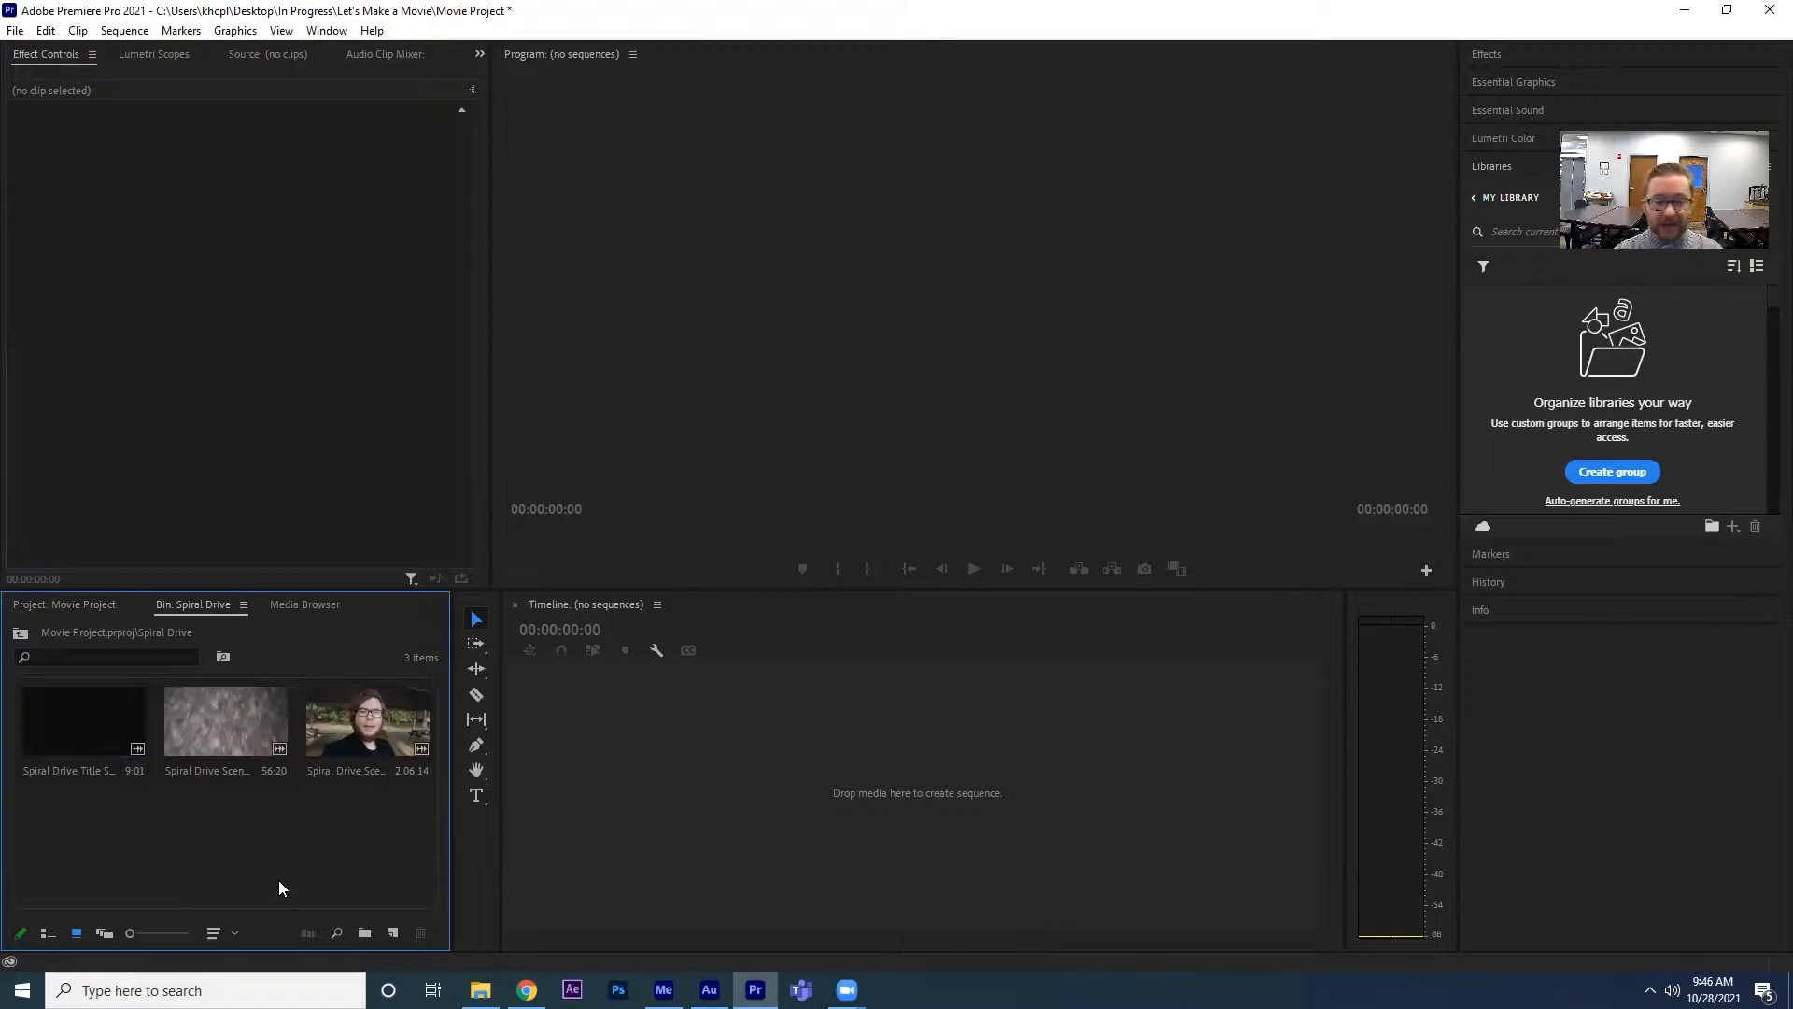
pyautogui.click(747, 764)
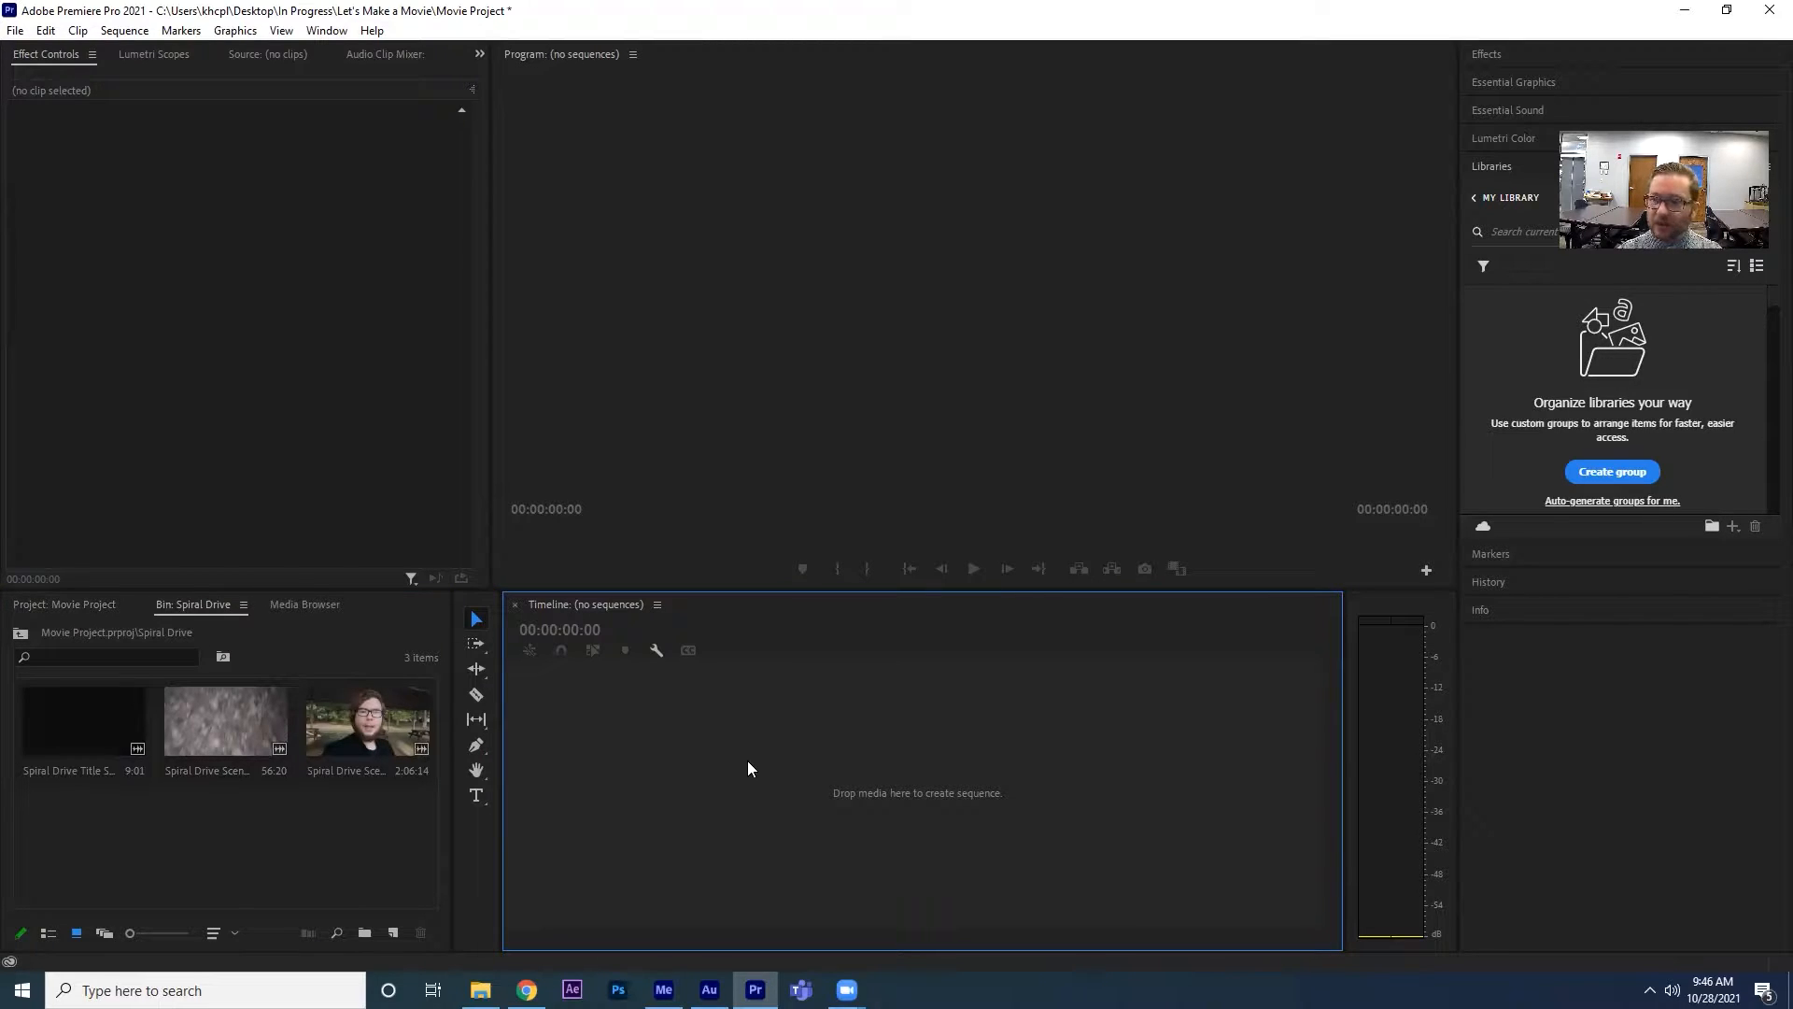
pyautogui.click(5, 33)
pyautogui.moveTo(46, 52)
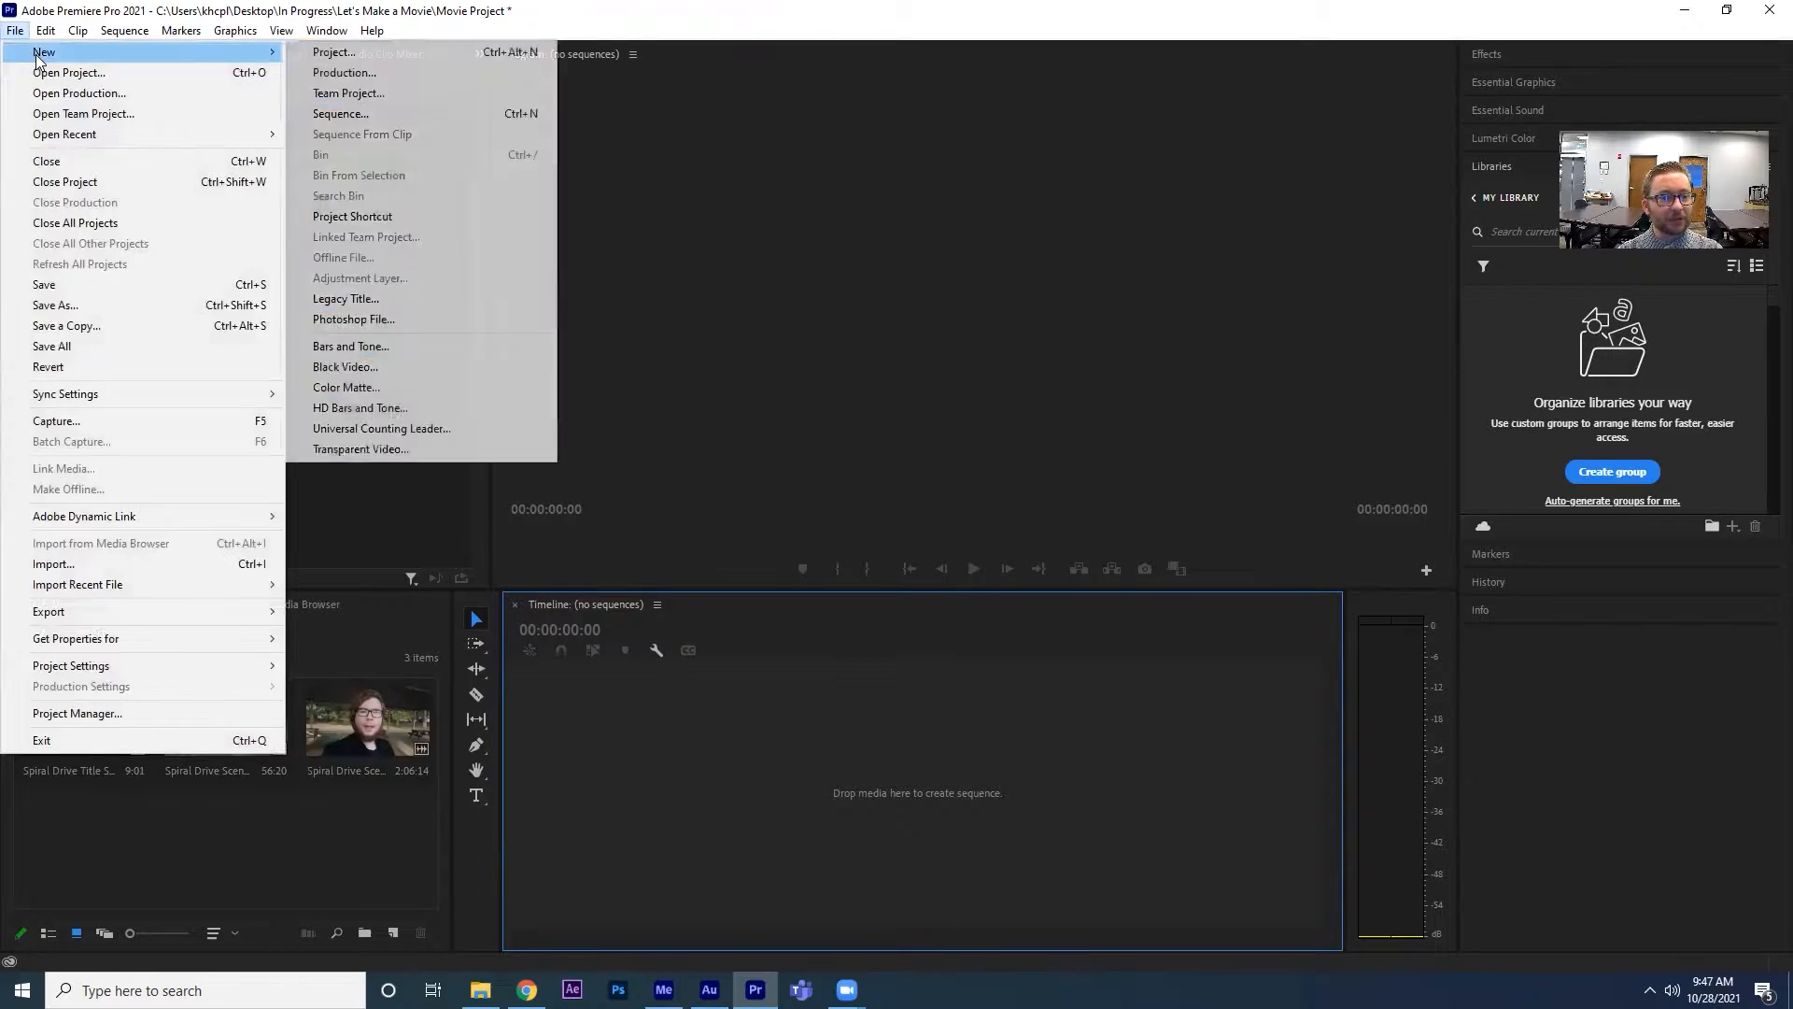
pyautogui.click(380, 113)
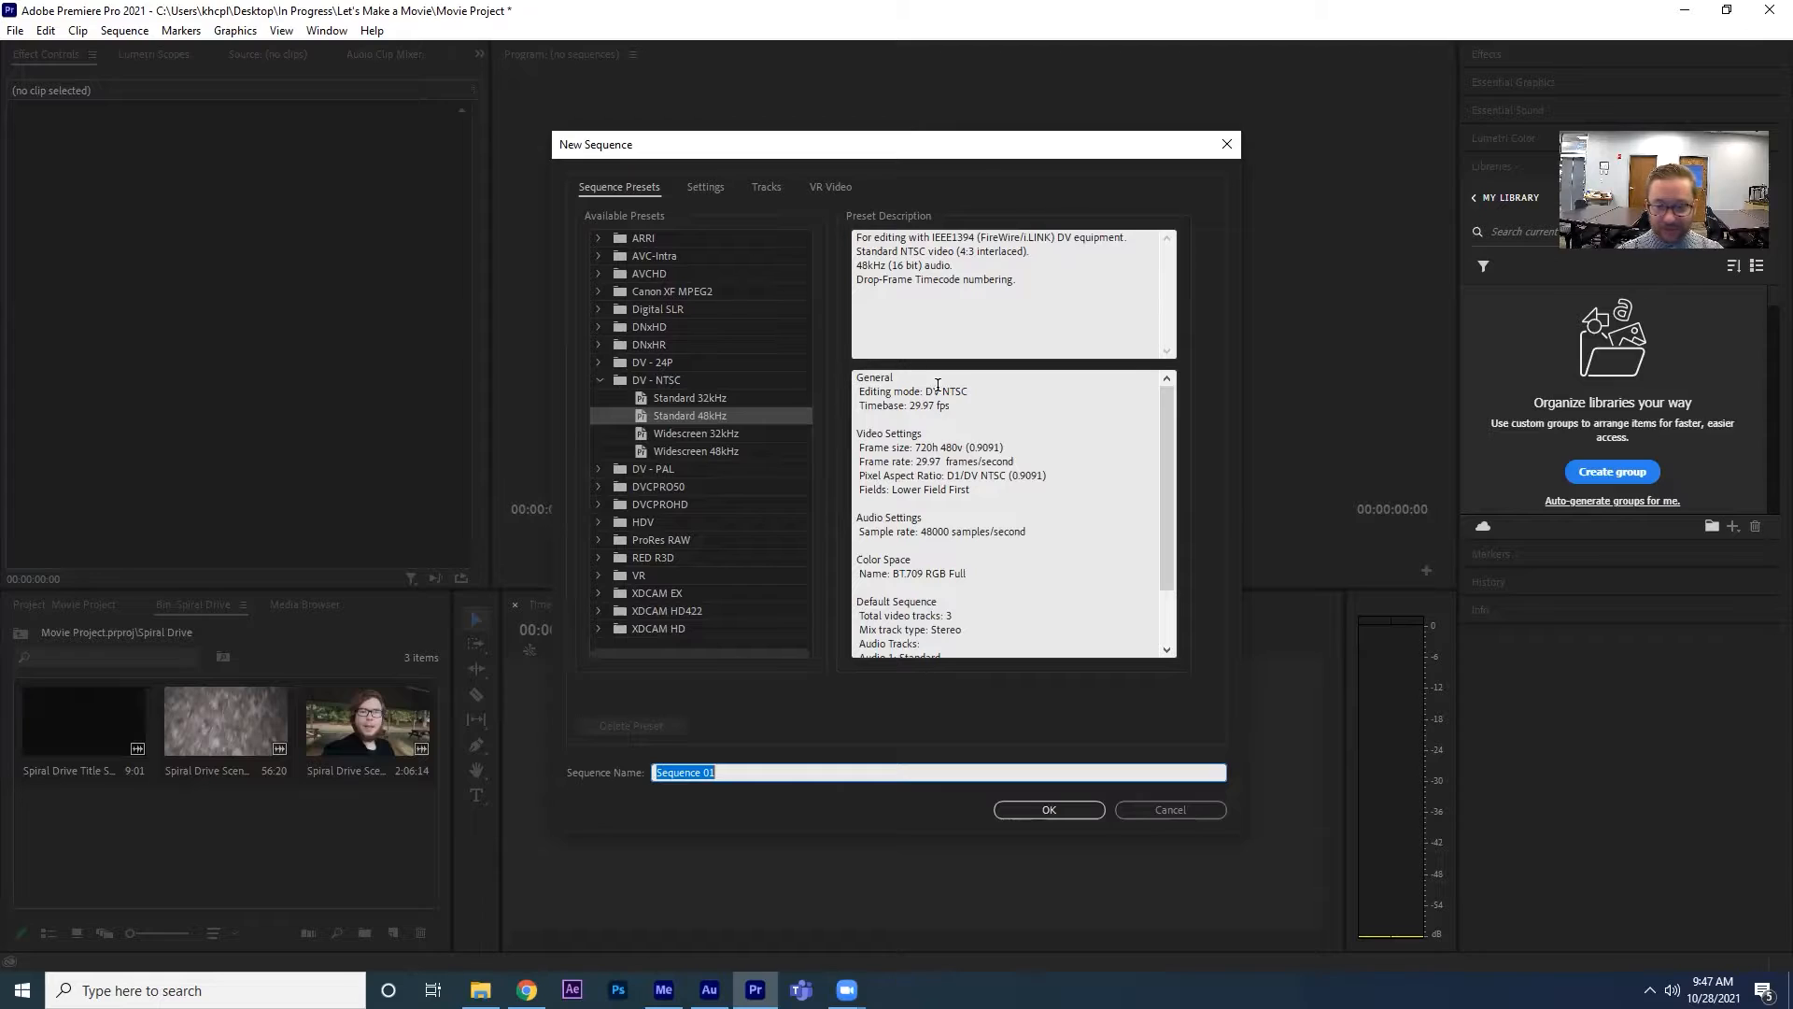
pyautogui.click(1199, 810)
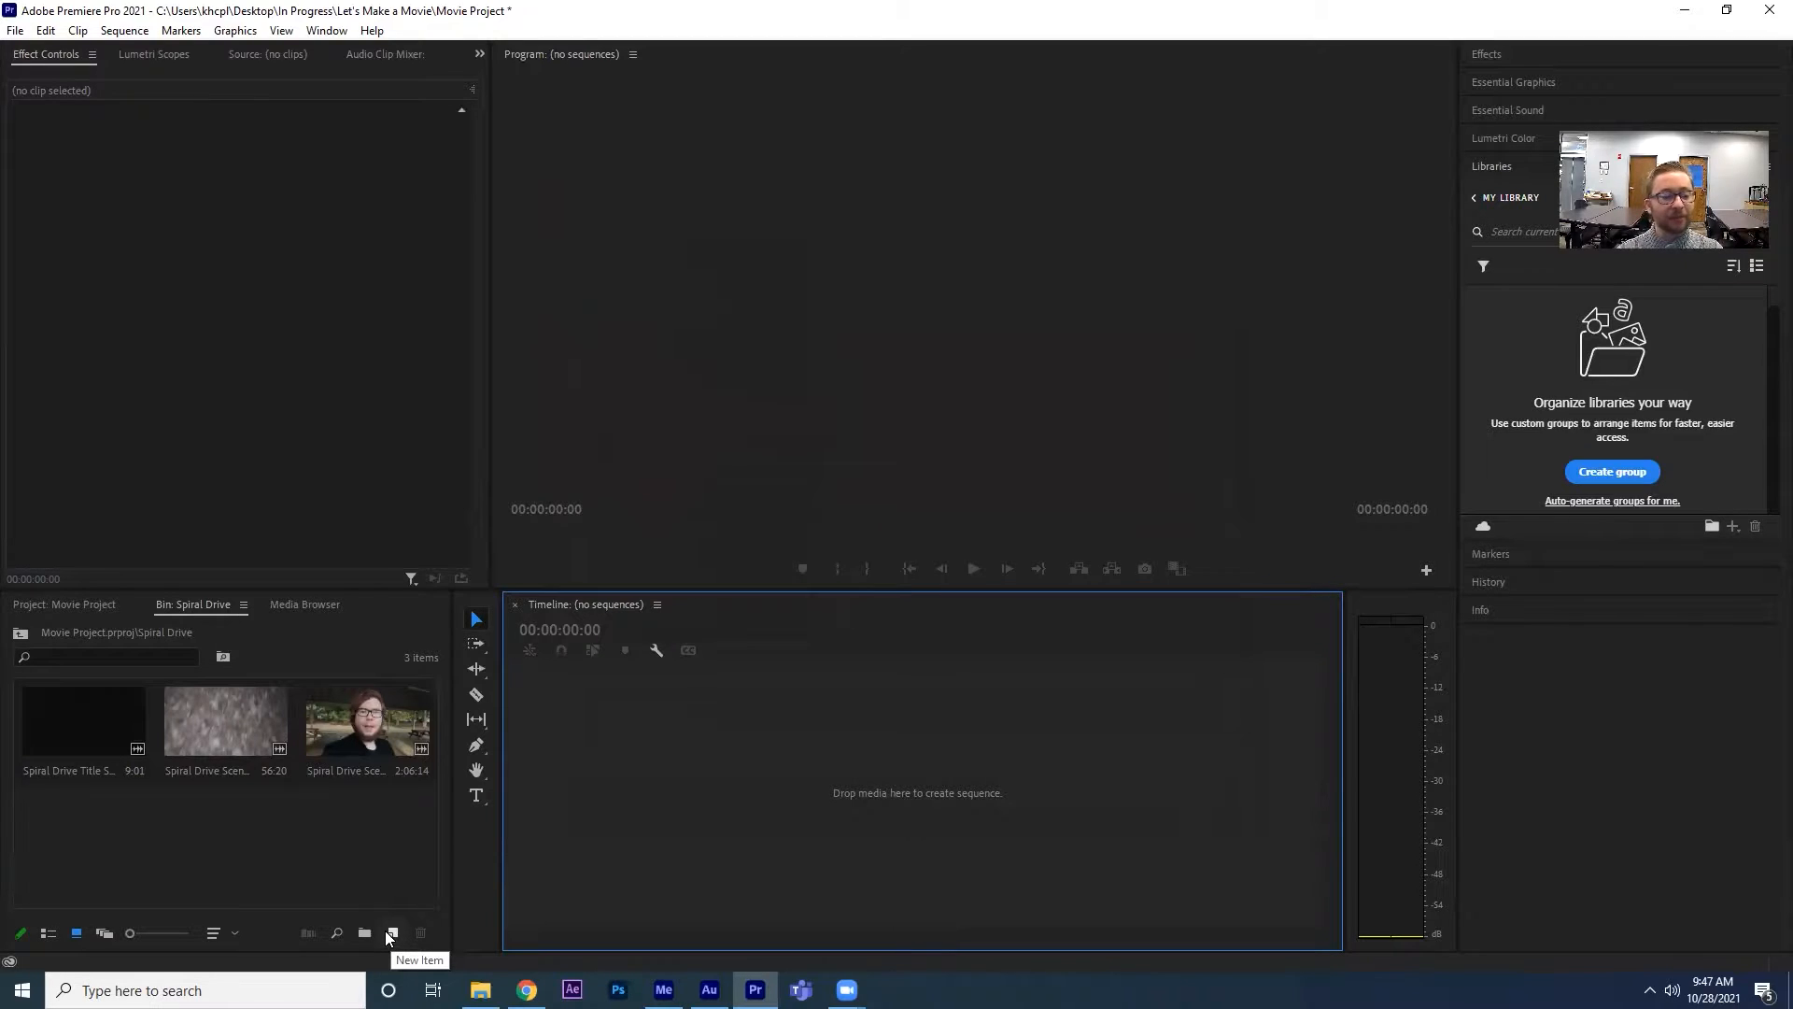
# Create a new sequence from the Spiral Drive Title Screen clip so it matches the clip's settings.
pyautogui.click(84, 721)
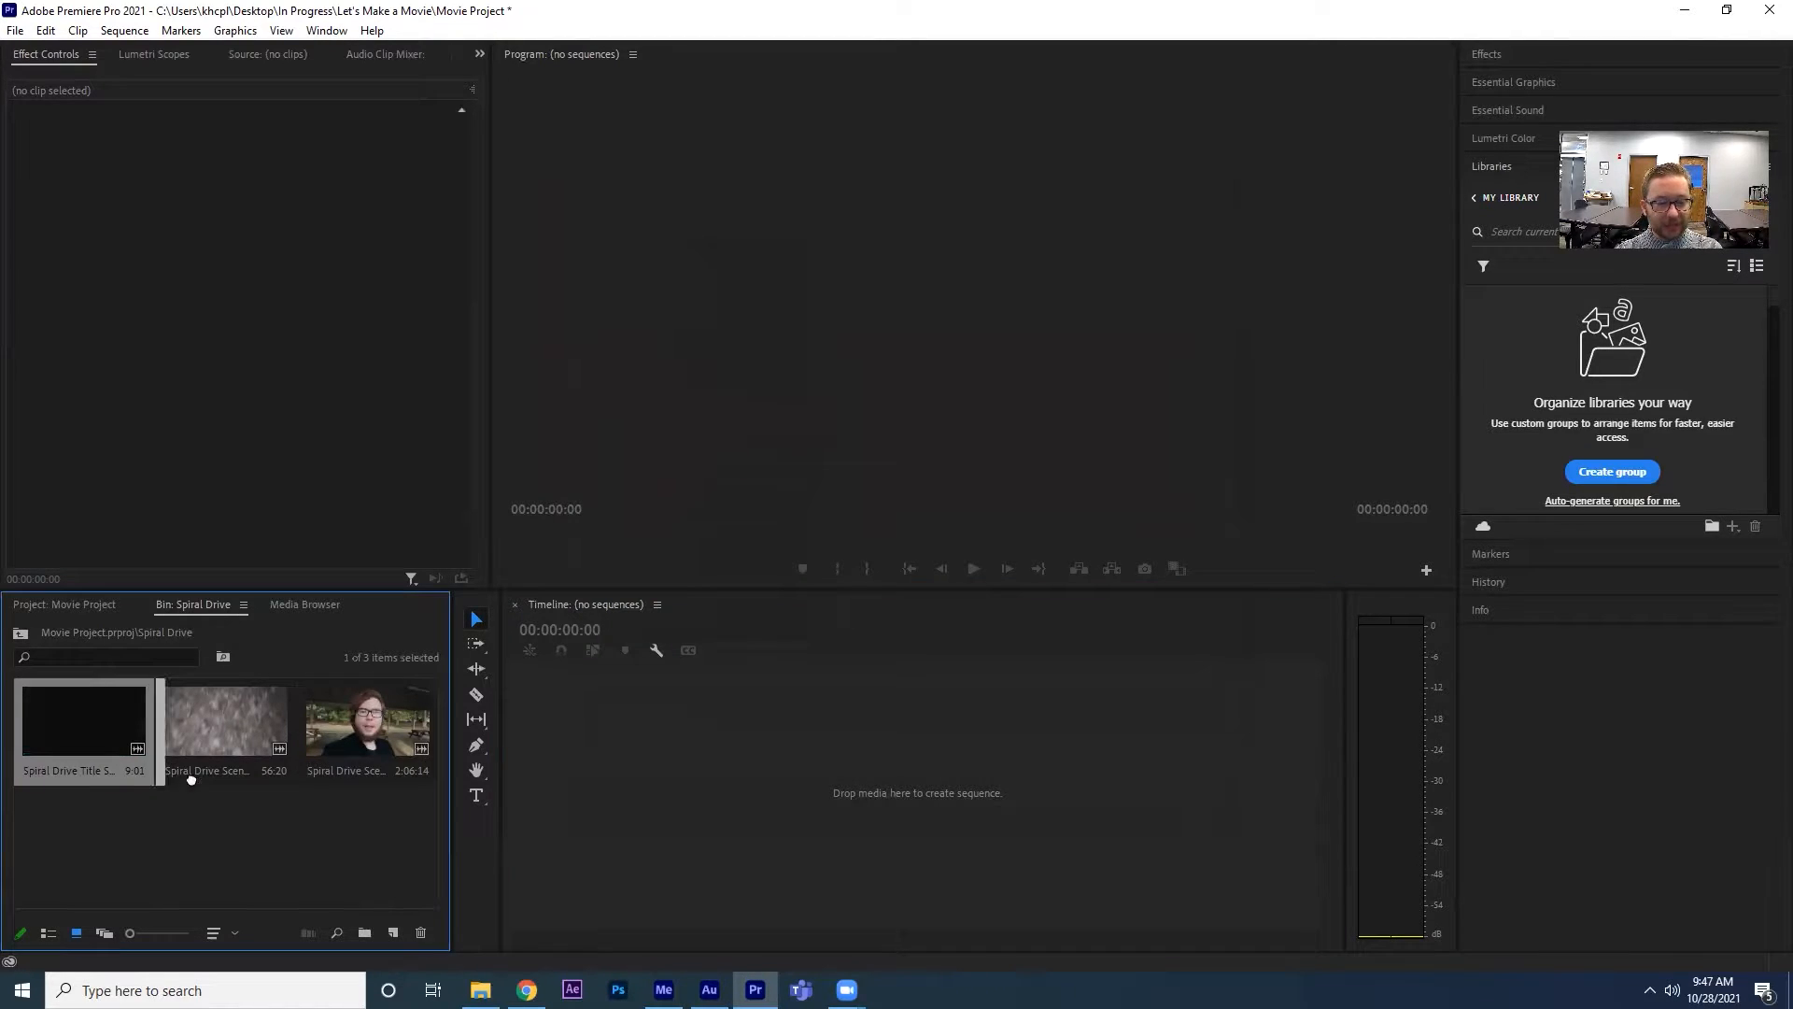
pyautogui.moveTo(396, 930); pyautogui.dragTo(396, 930)
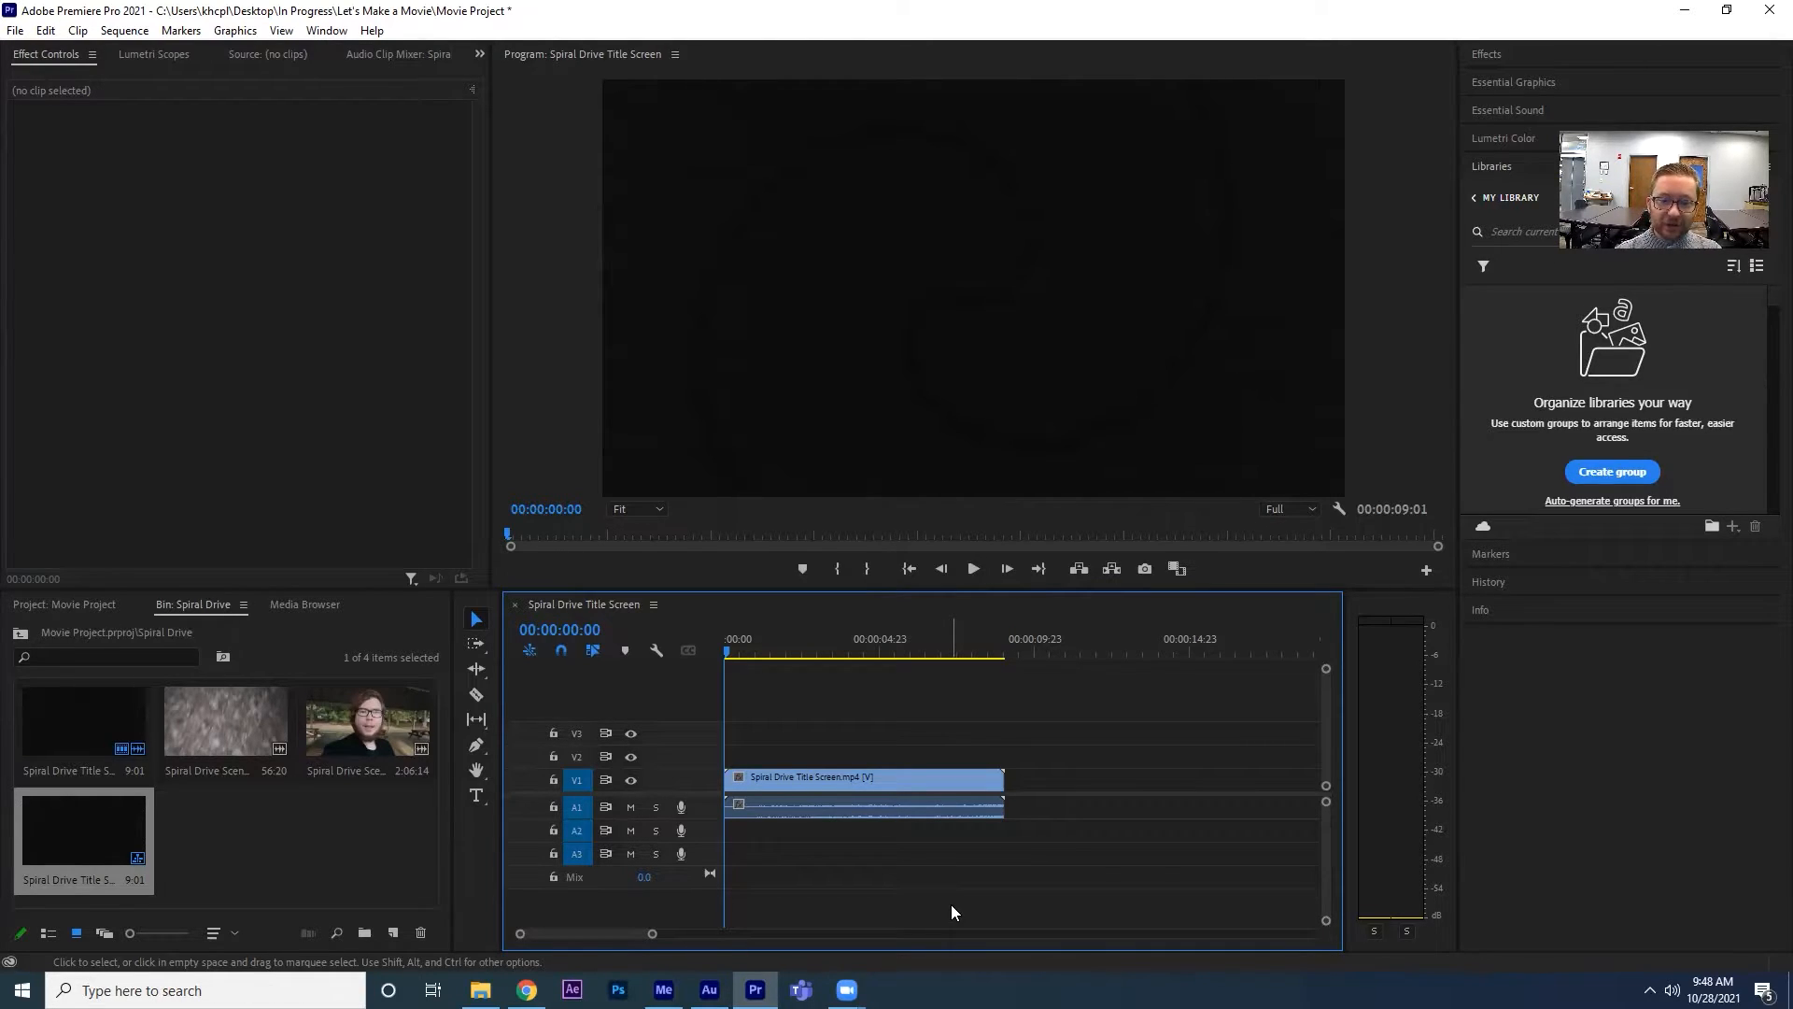
# Select the title screen clip in the sequence and scrub the playhead just past its end, to 00:00:09:07.
pyautogui.click(872, 812)
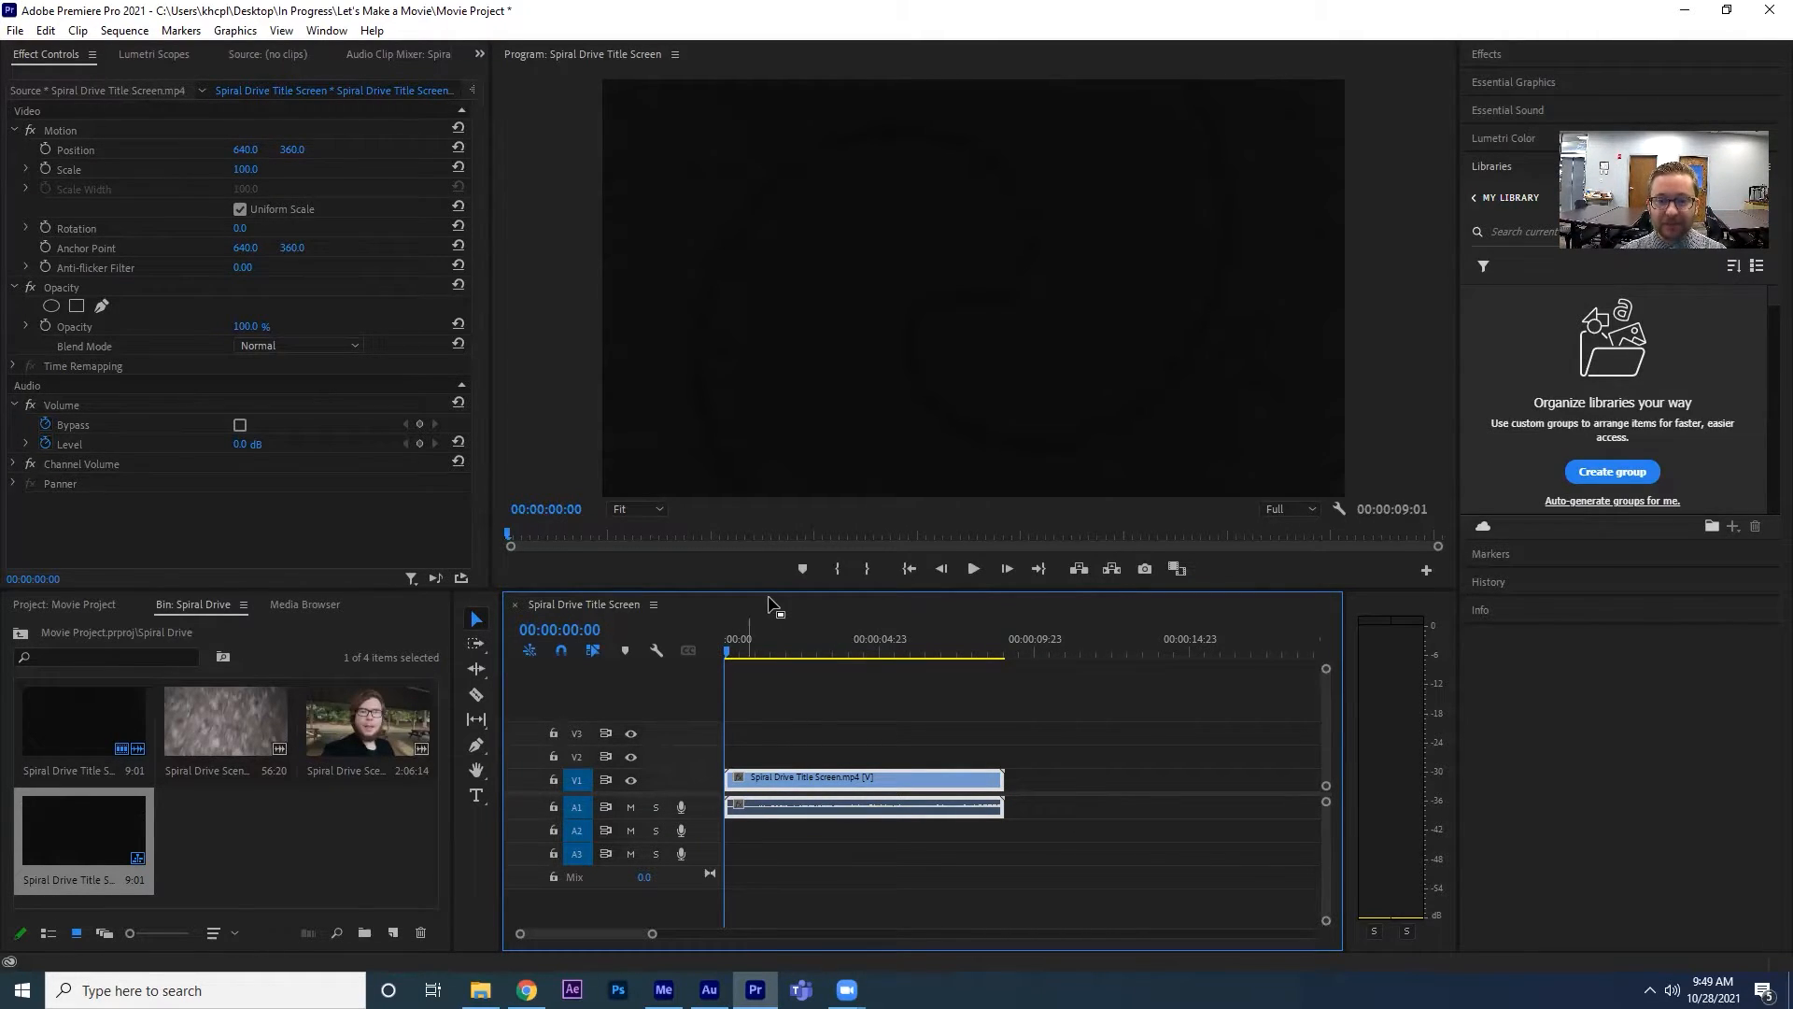
pyautogui.moveTo(737, 651); pyautogui.dragTo(1013, 743)
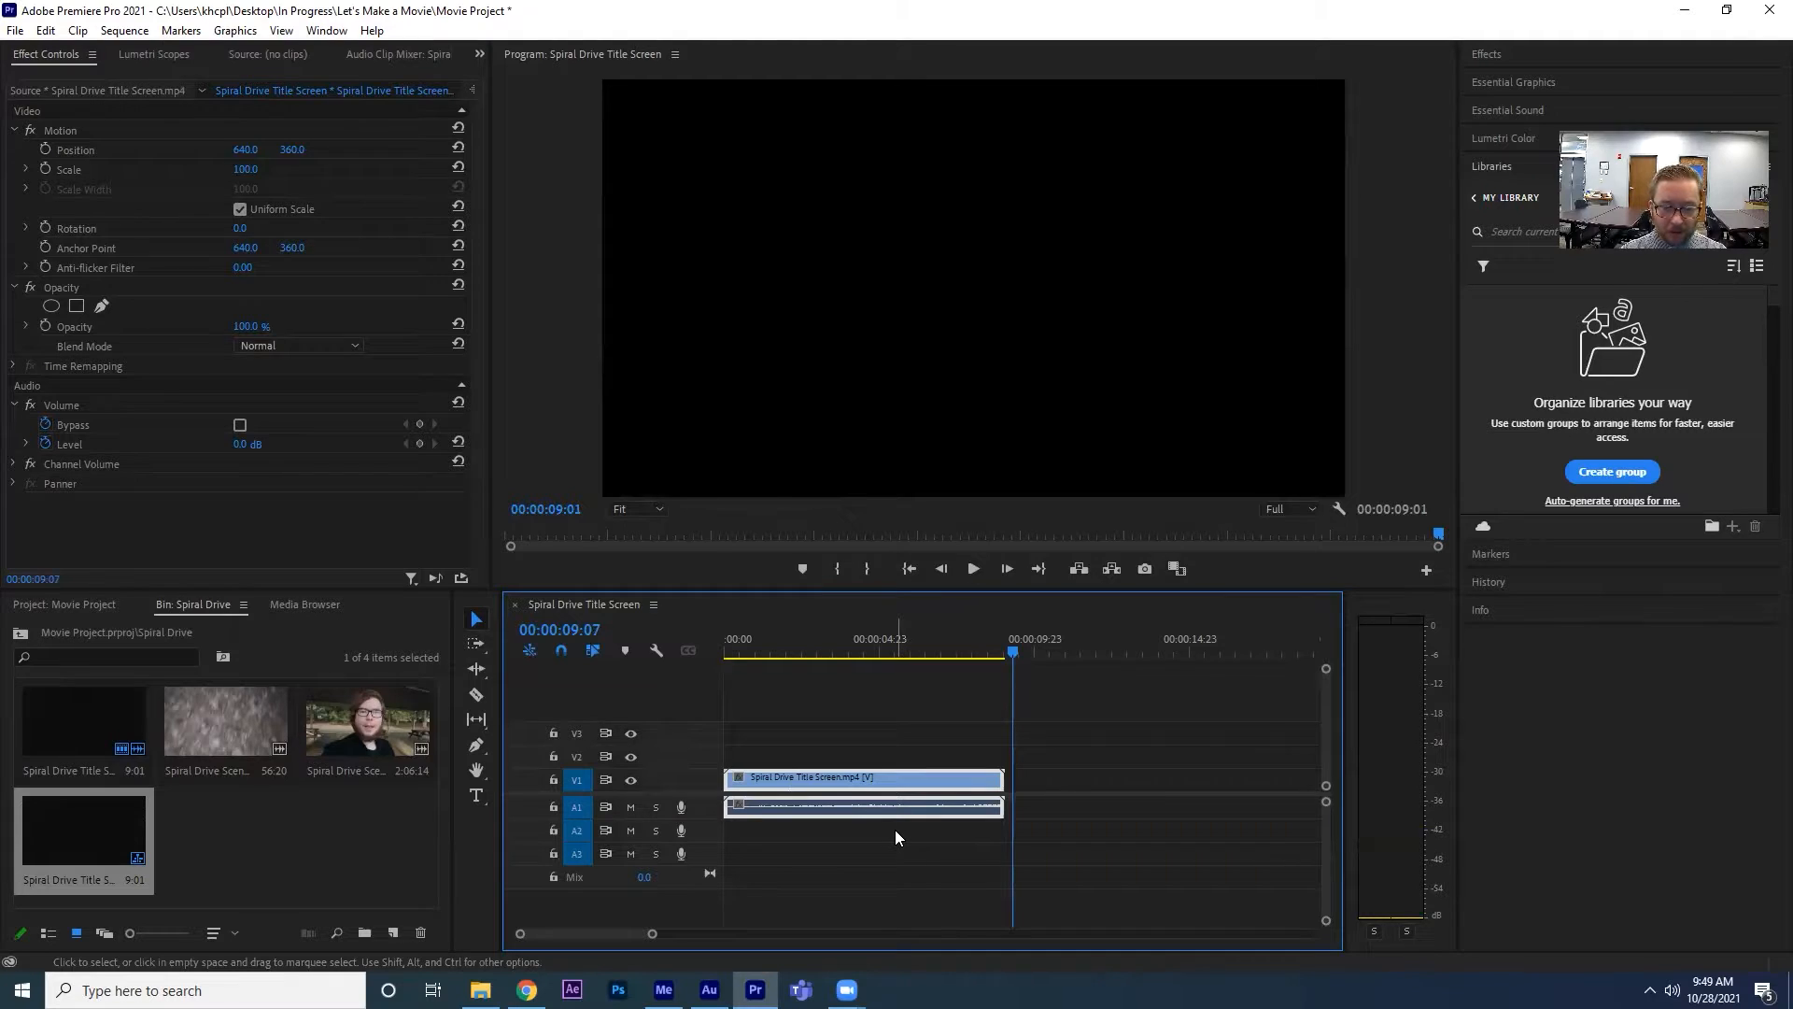
pyautogui.click(799, 305)
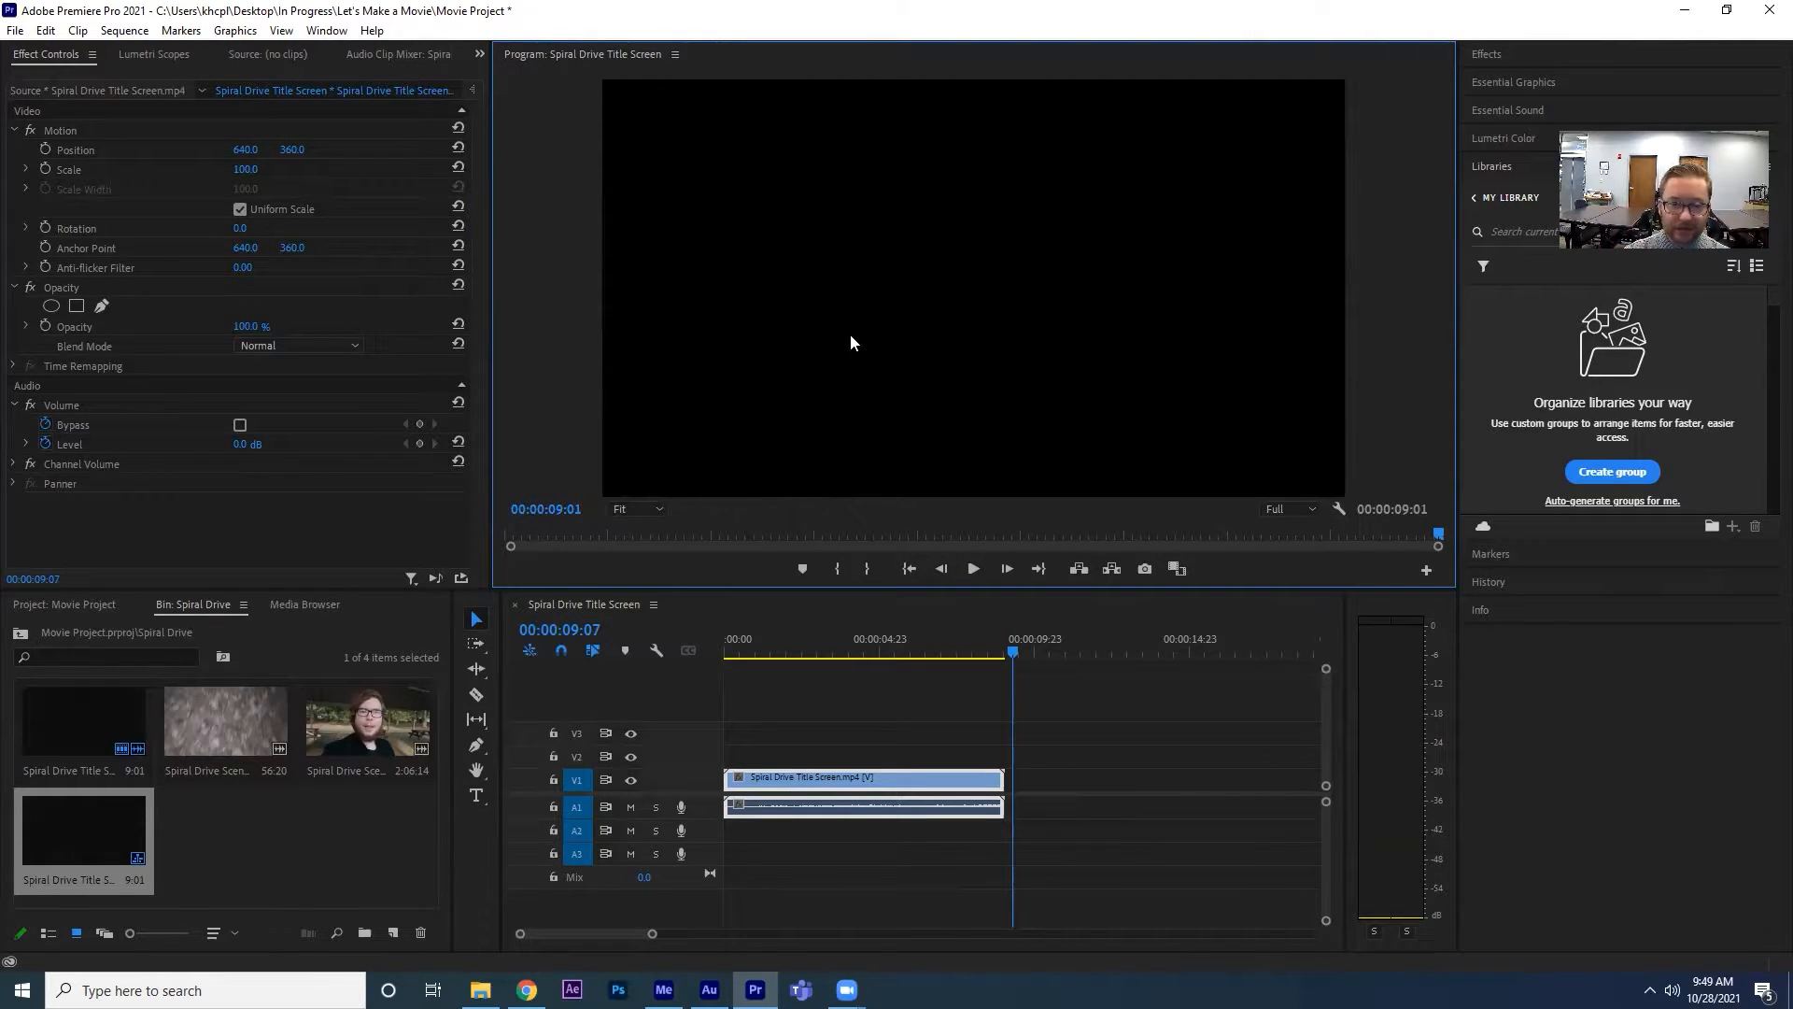
pyautogui.click(661, 510)
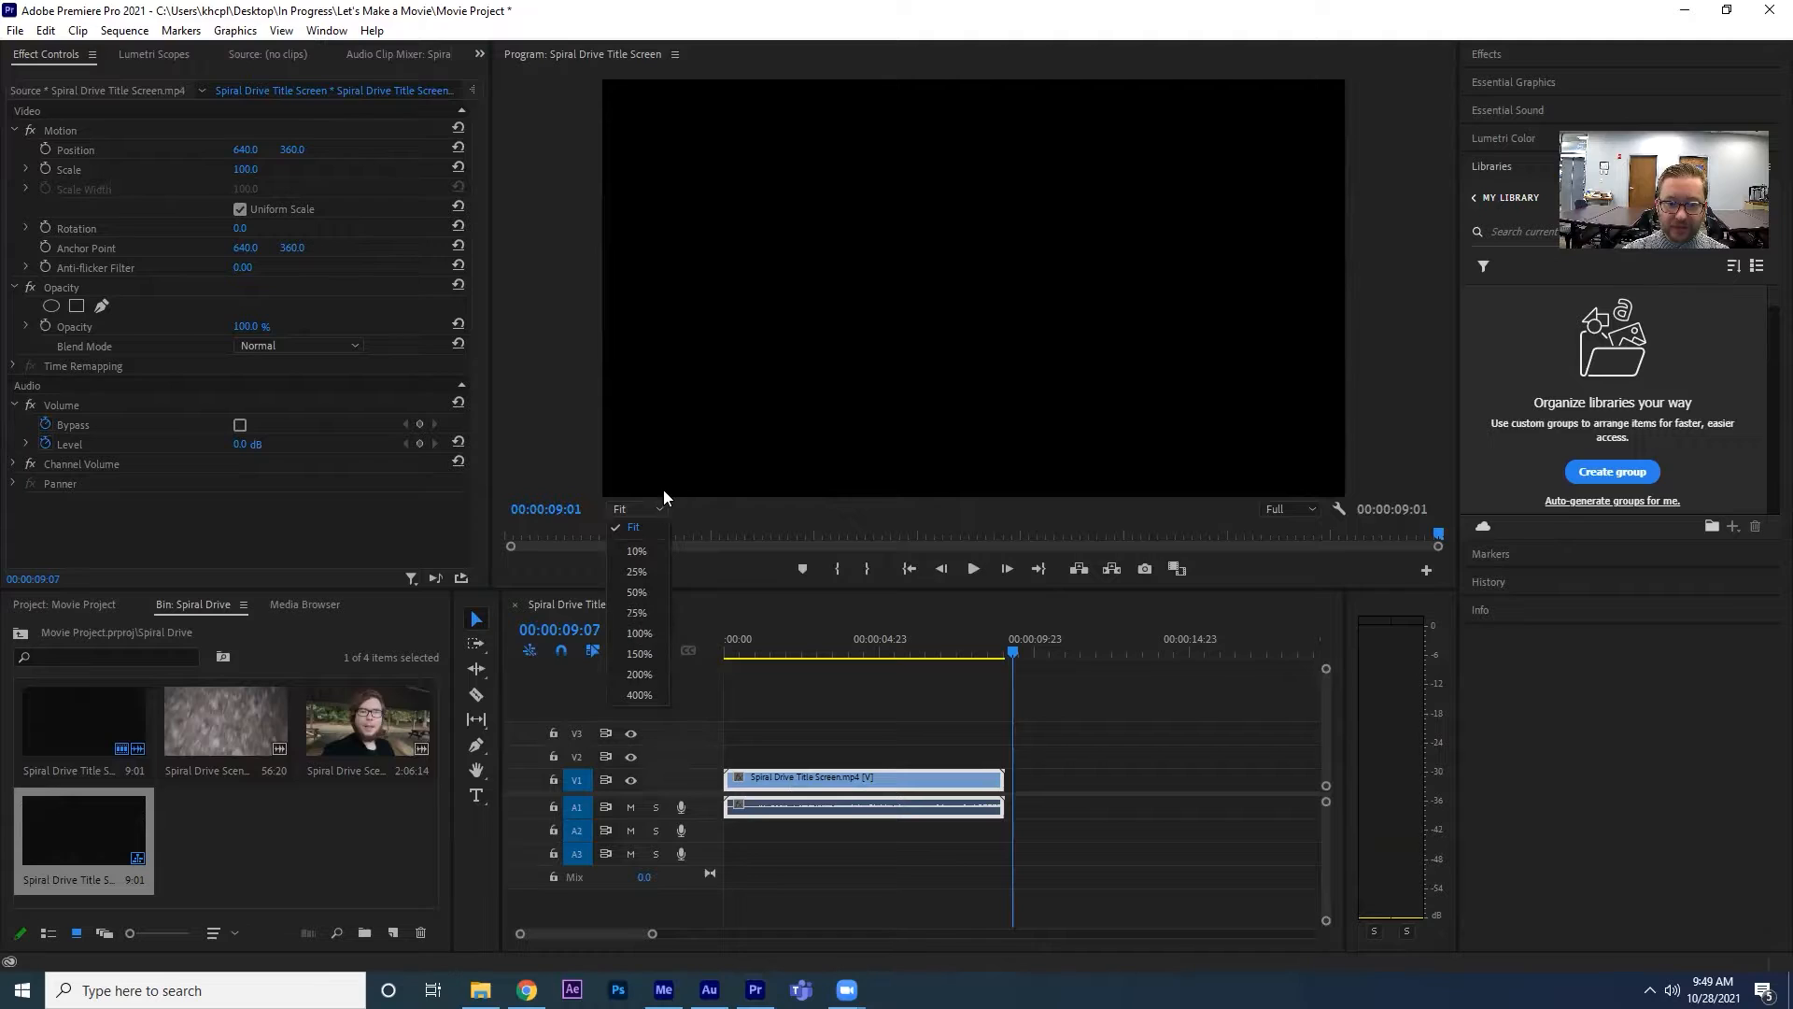
pyautogui.click(950, 618)
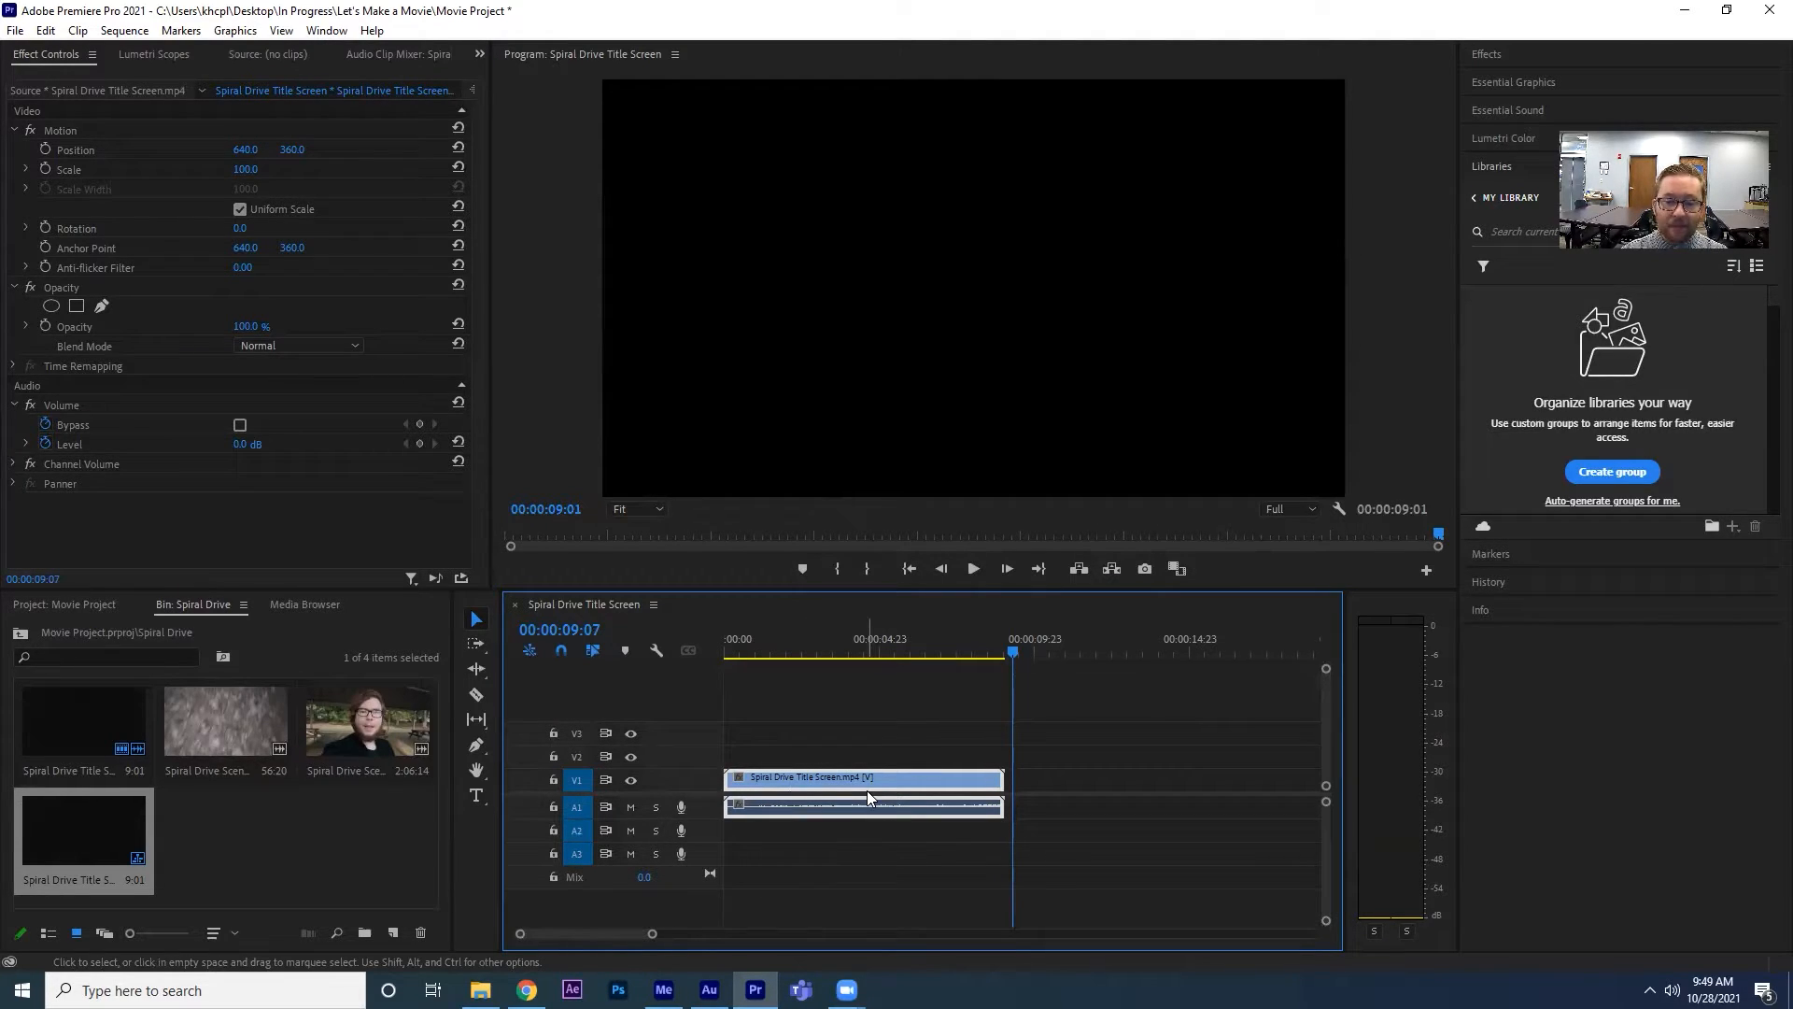
# Move the title screen clip's video up to a new V4 track and its audio down to a new A4 track.
pyautogui.moveTo(815, 774); pyautogui.dragTo(799, 718)
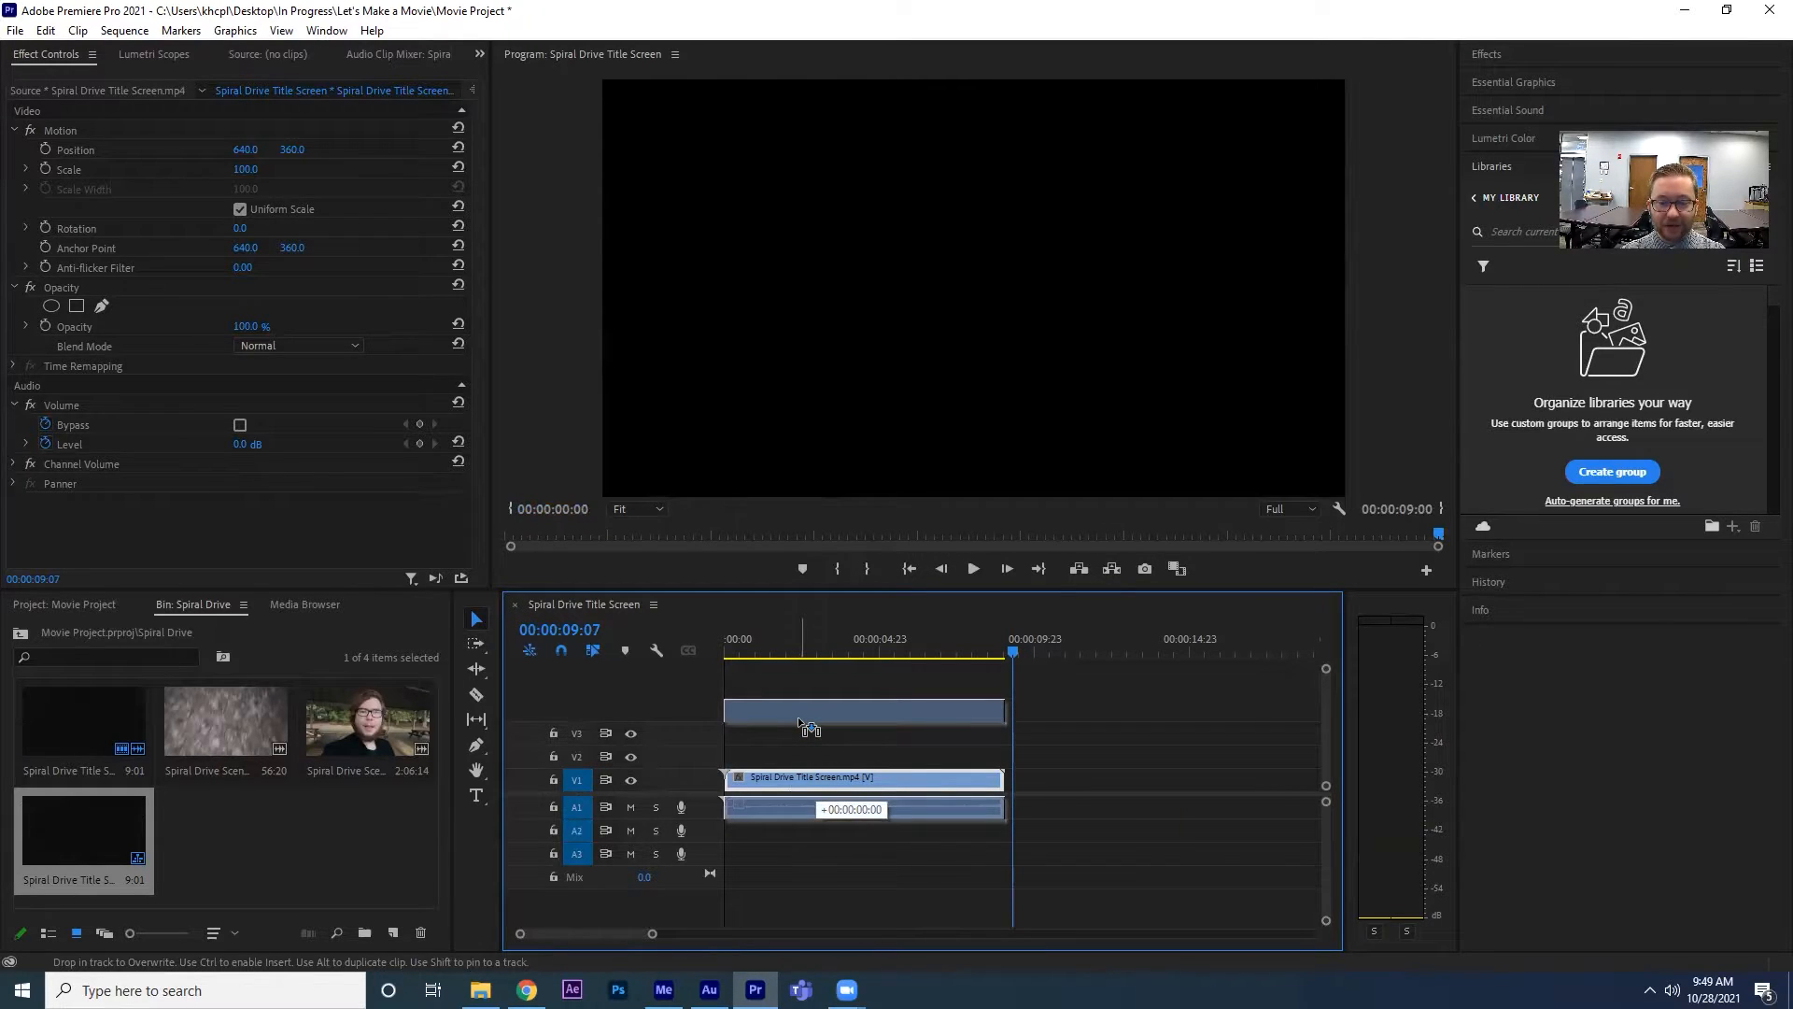
pyautogui.moveTo(797, 715); pyautogui.dragTo(799, 717)
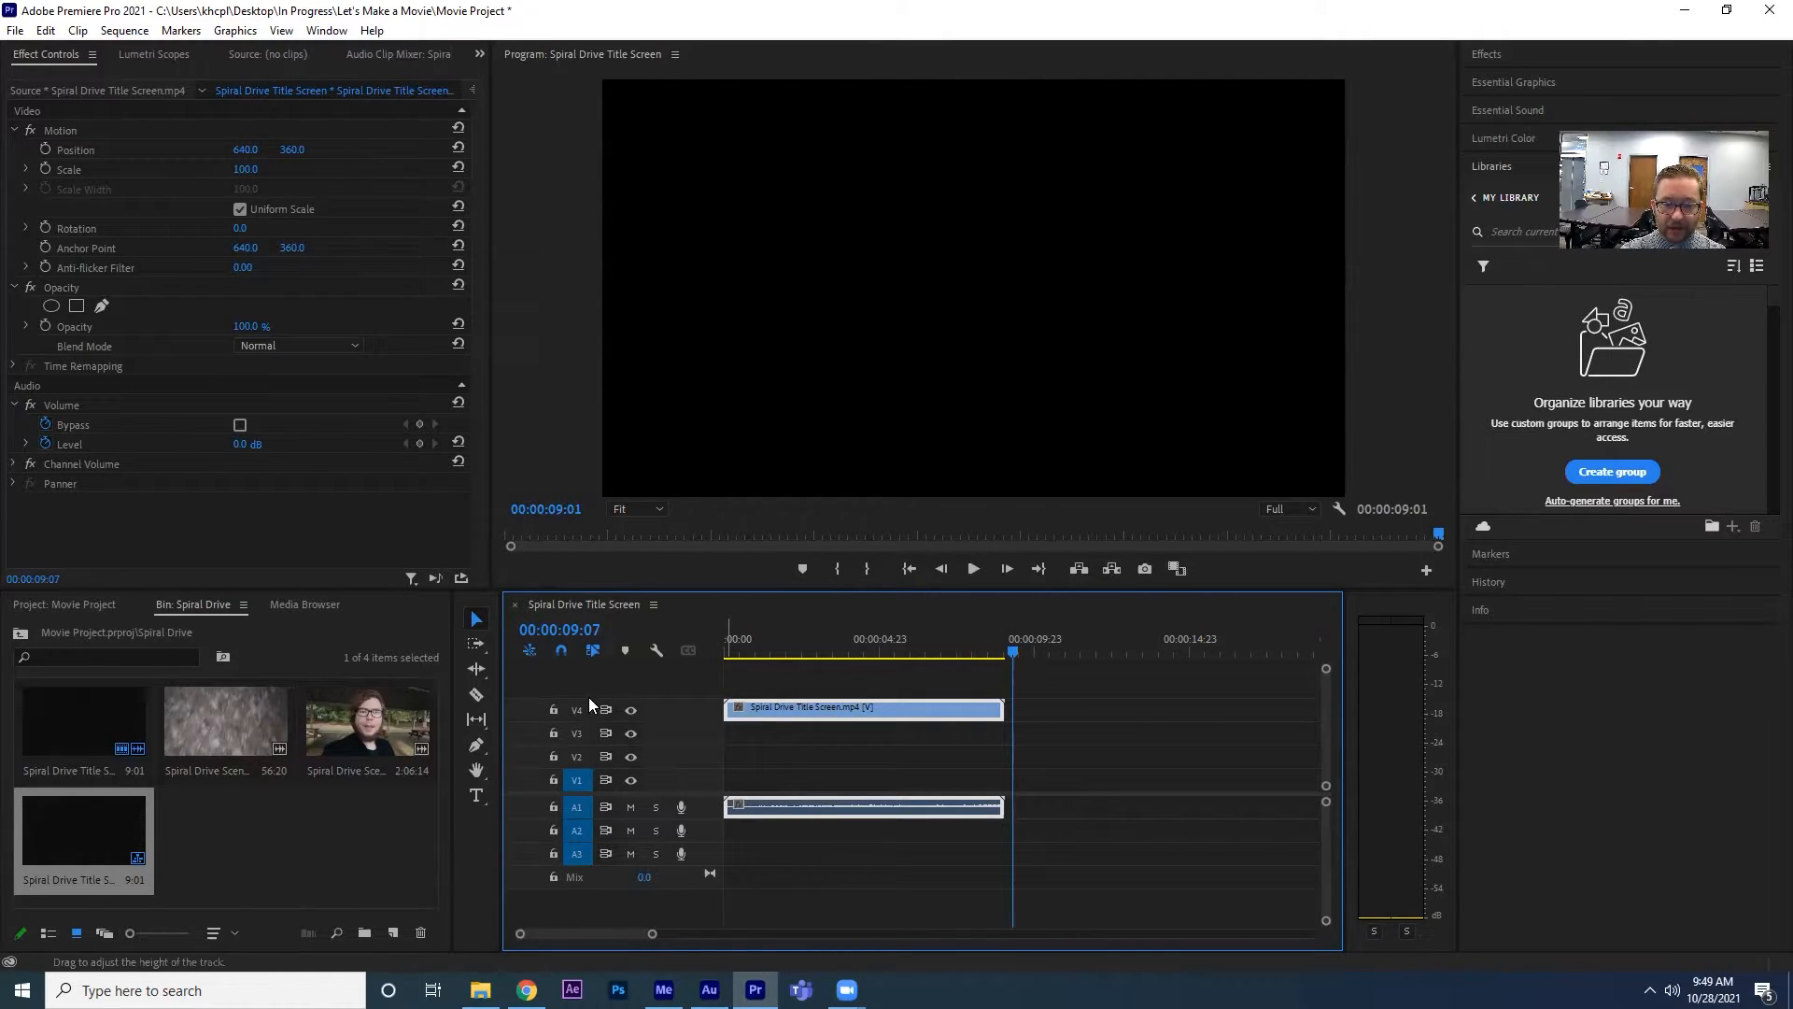
pyautogui.moveTo(799, 808); pyautogui.dragTo(795, 898)
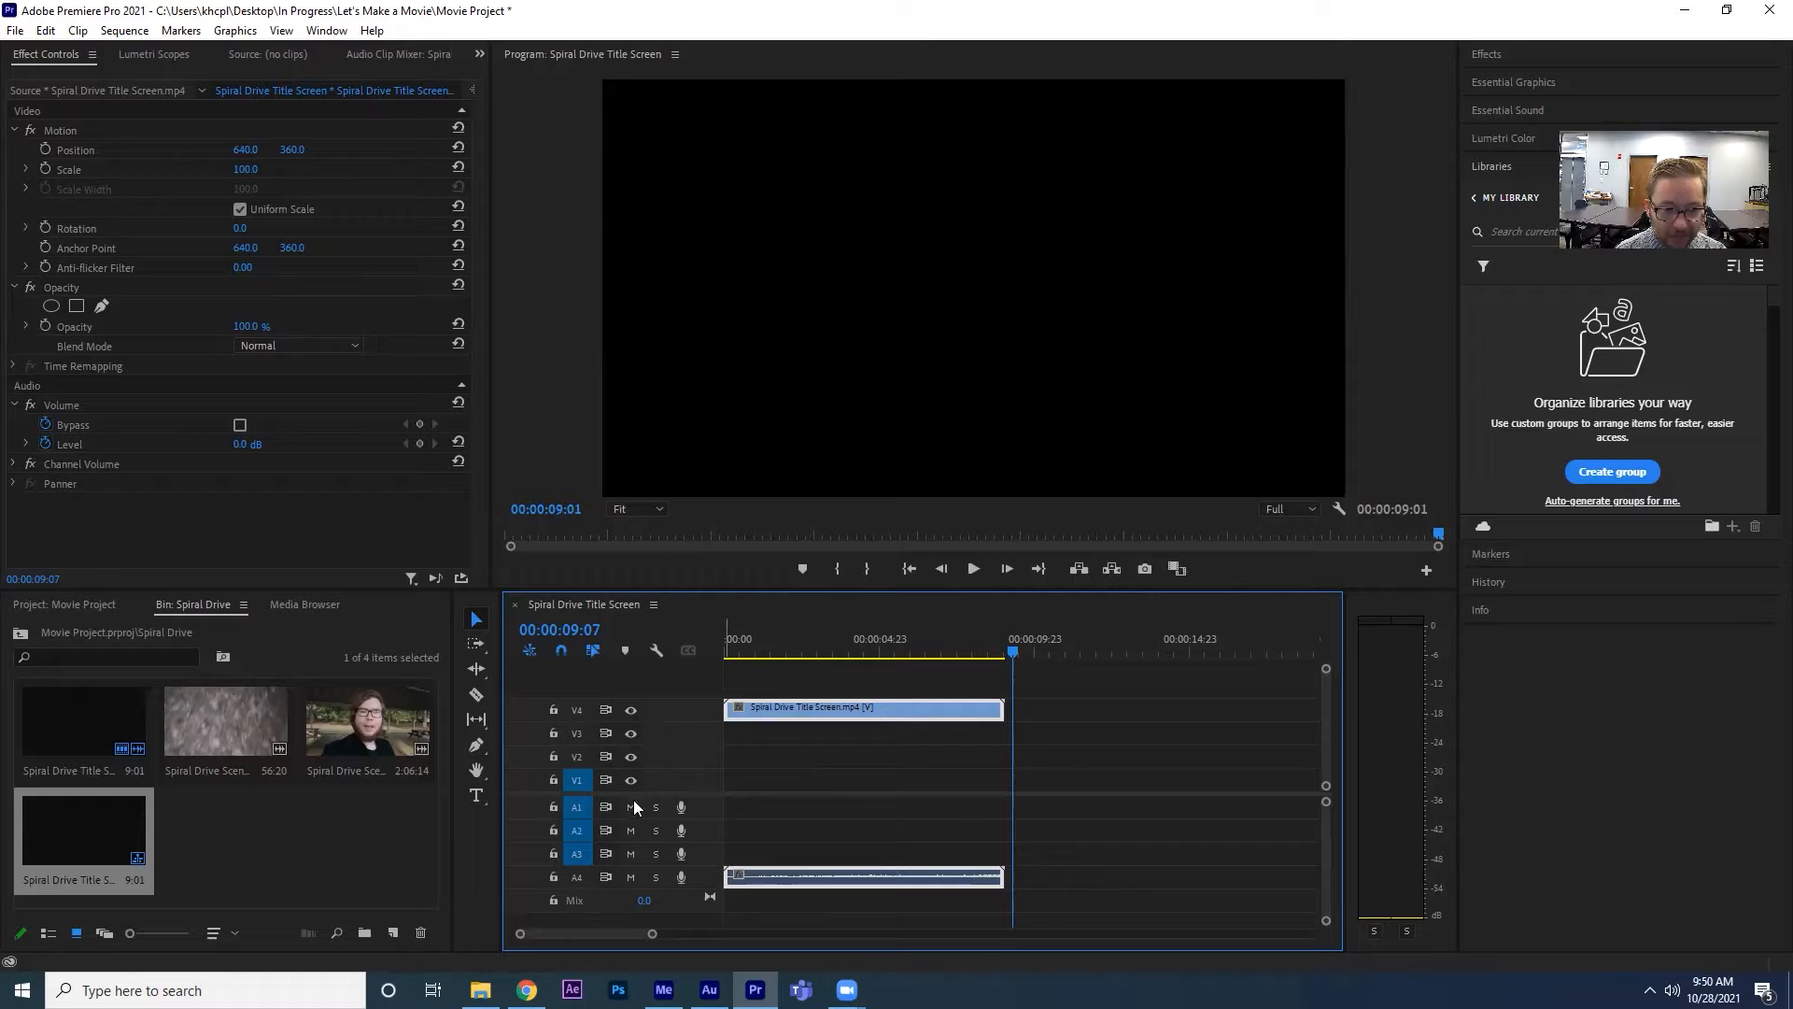
# Hide track V4's output, scrub the playhead to 00:00:03:12, and turn V4's output back on.
pyautogui.click(631, 876)
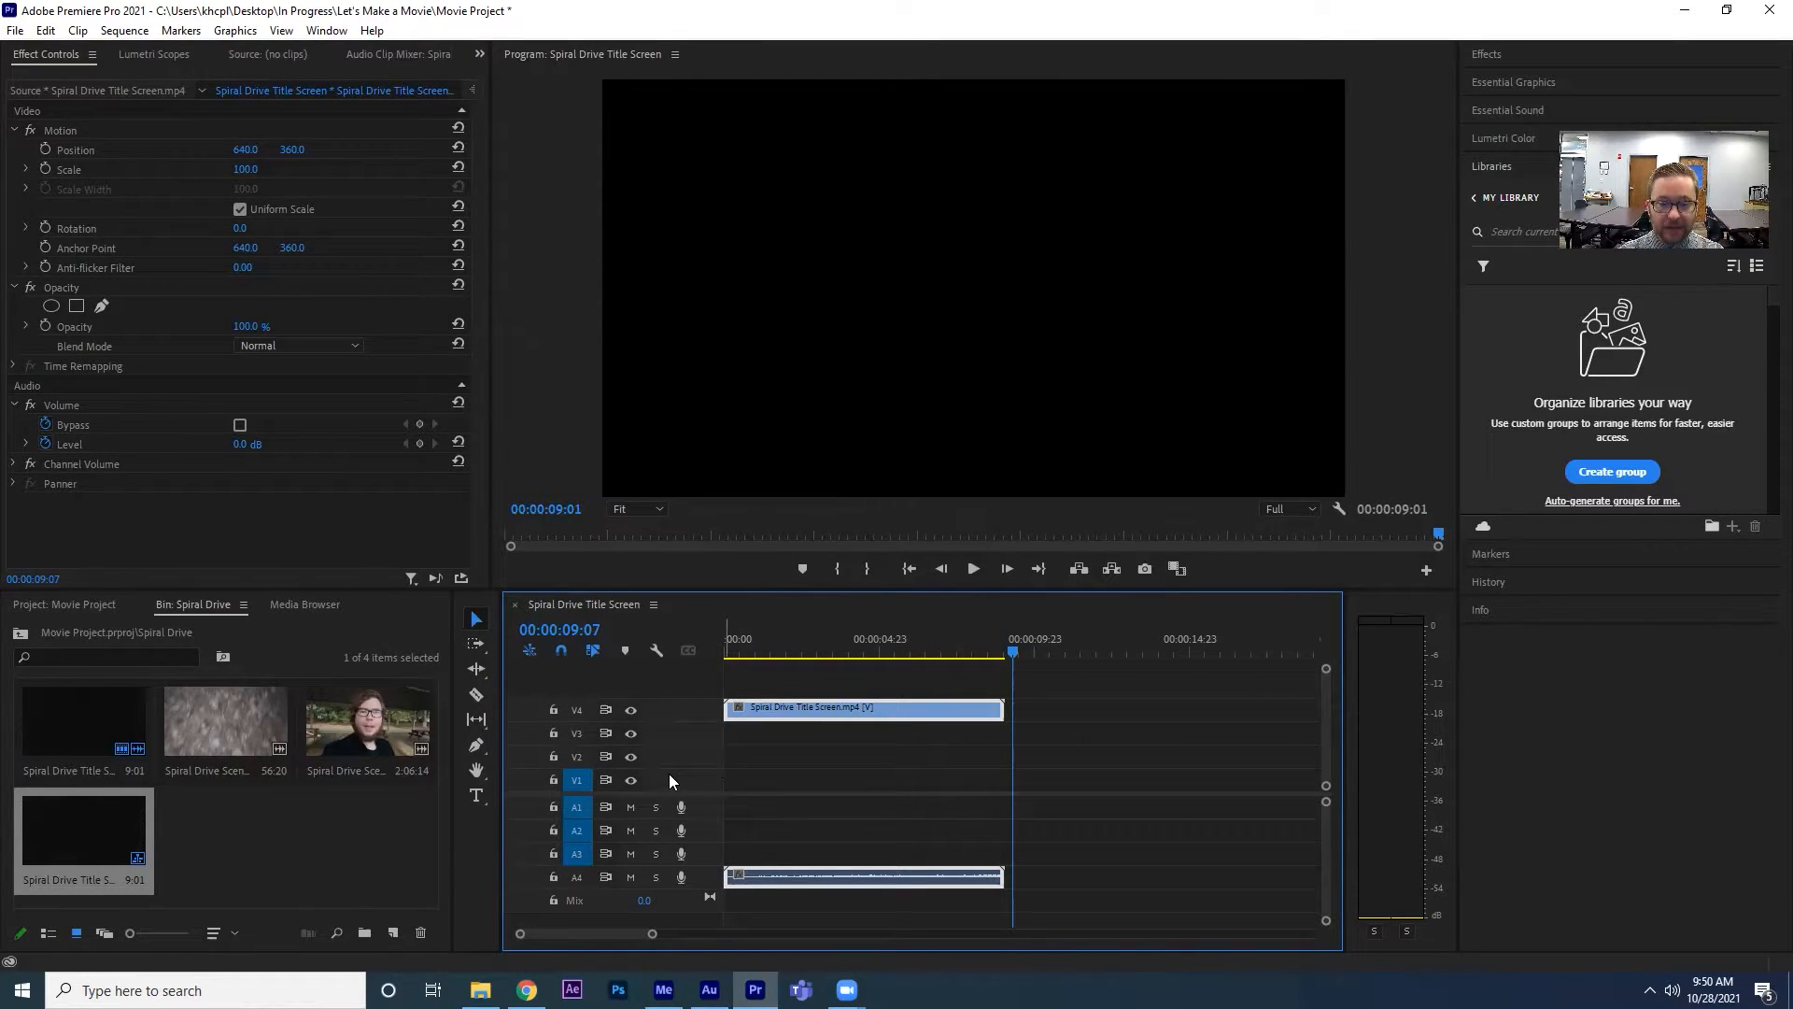
pyautogui.click(630, 712)
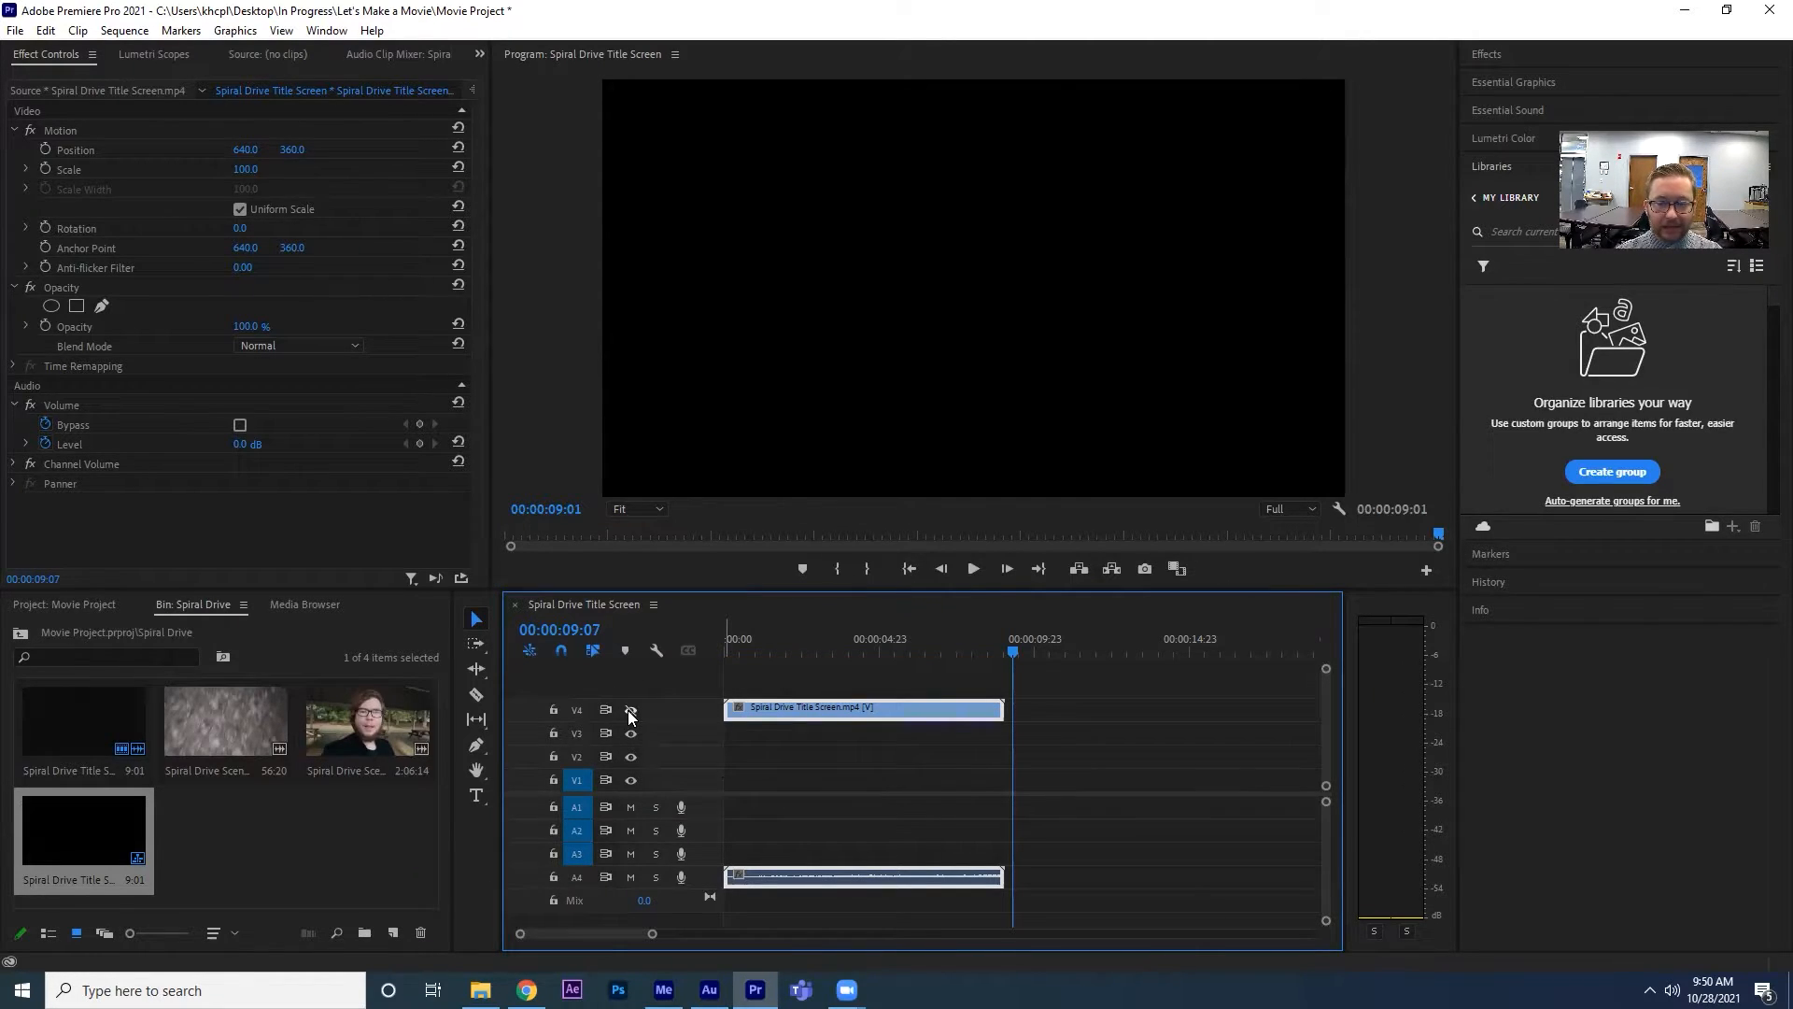
pyautogui.click(853, 654)
pyautogui.moveTo(855, 661); pyautogui.dragTo(835, 659)
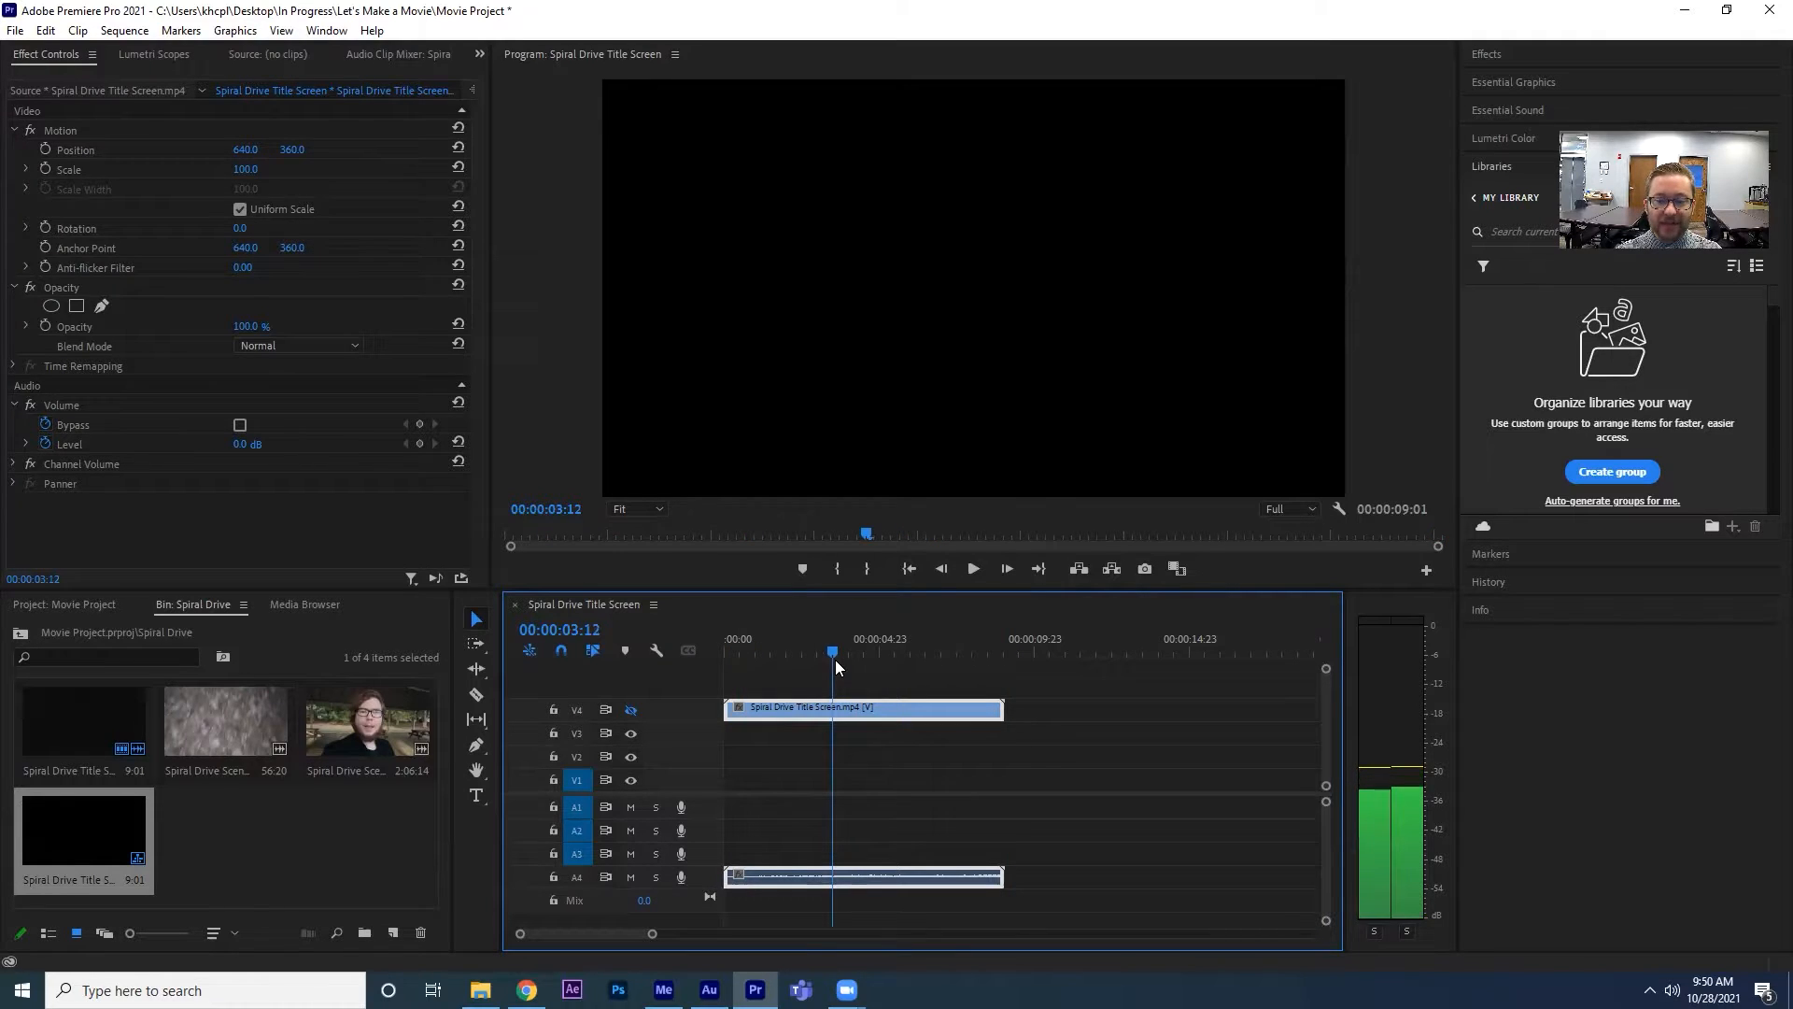
pyautogui.click(635, 712)
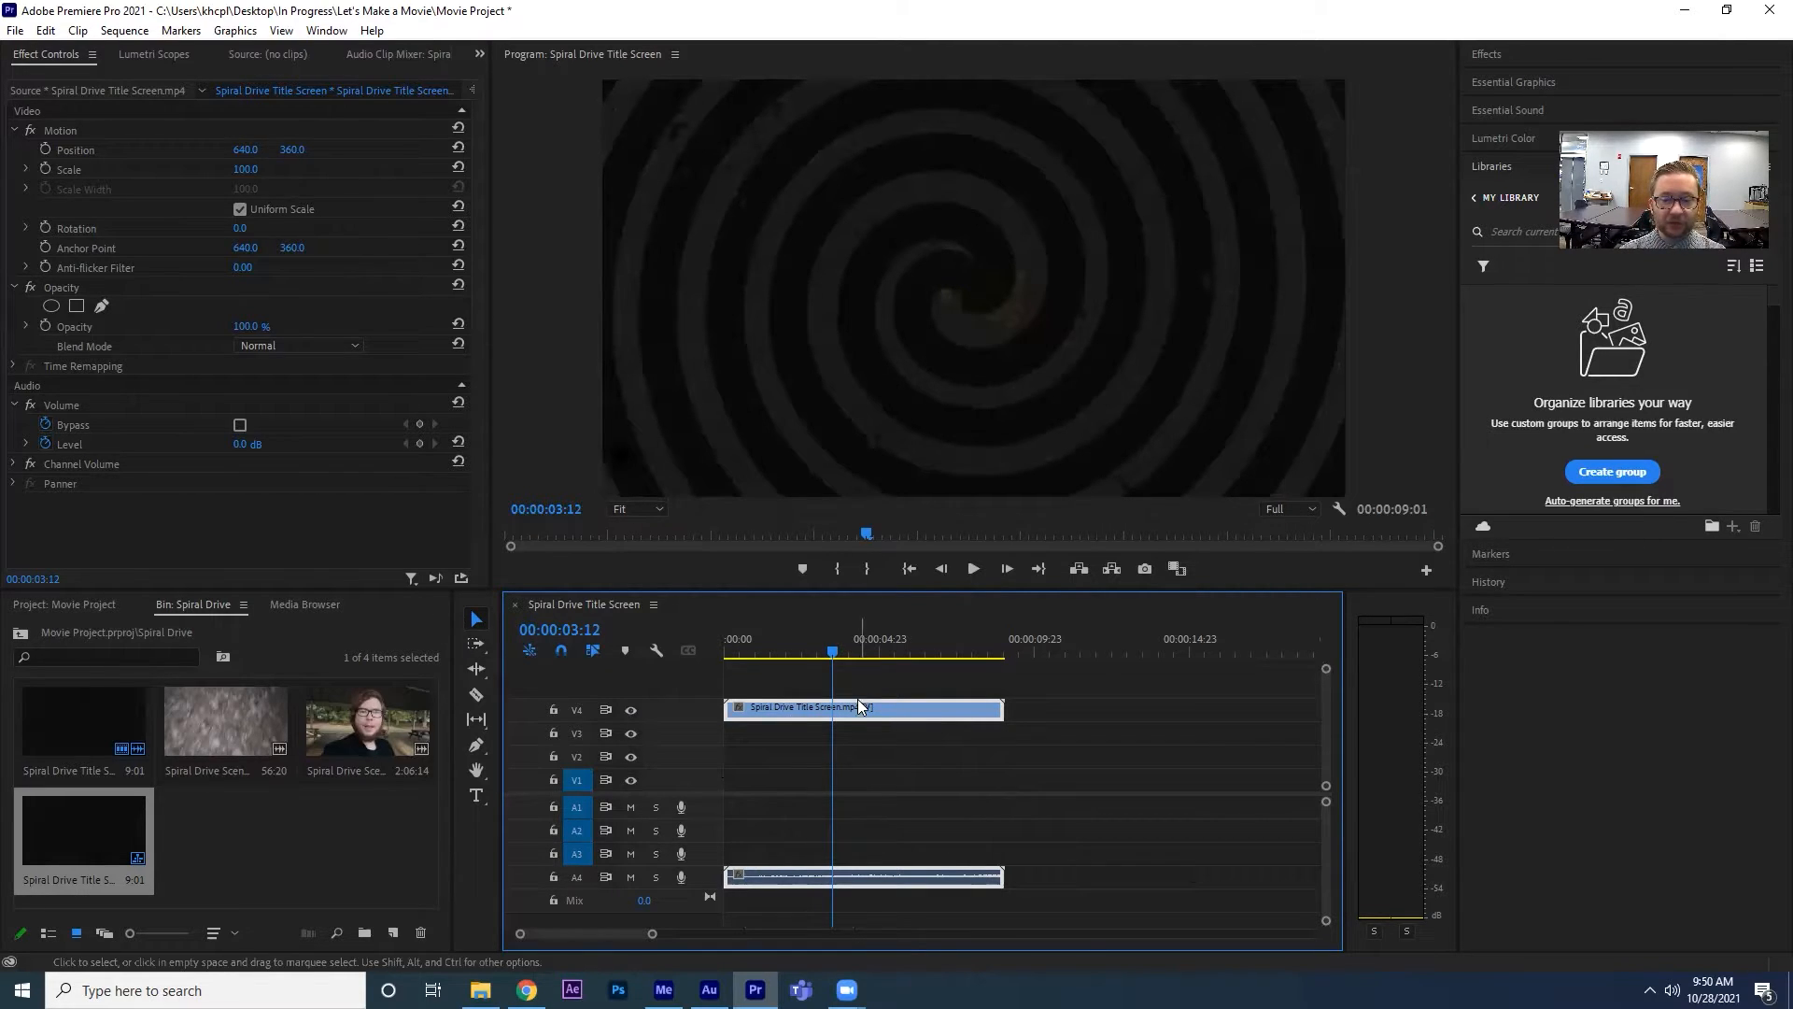
# Move the title screen clip's video back to V1 and its audio back to A1.
pyautogui.moveTo(852, 704); pyautogui.dragTo(855, 792)
pyautogui.moveTo(848, 868); pyautogui.dragTo(800, 790)
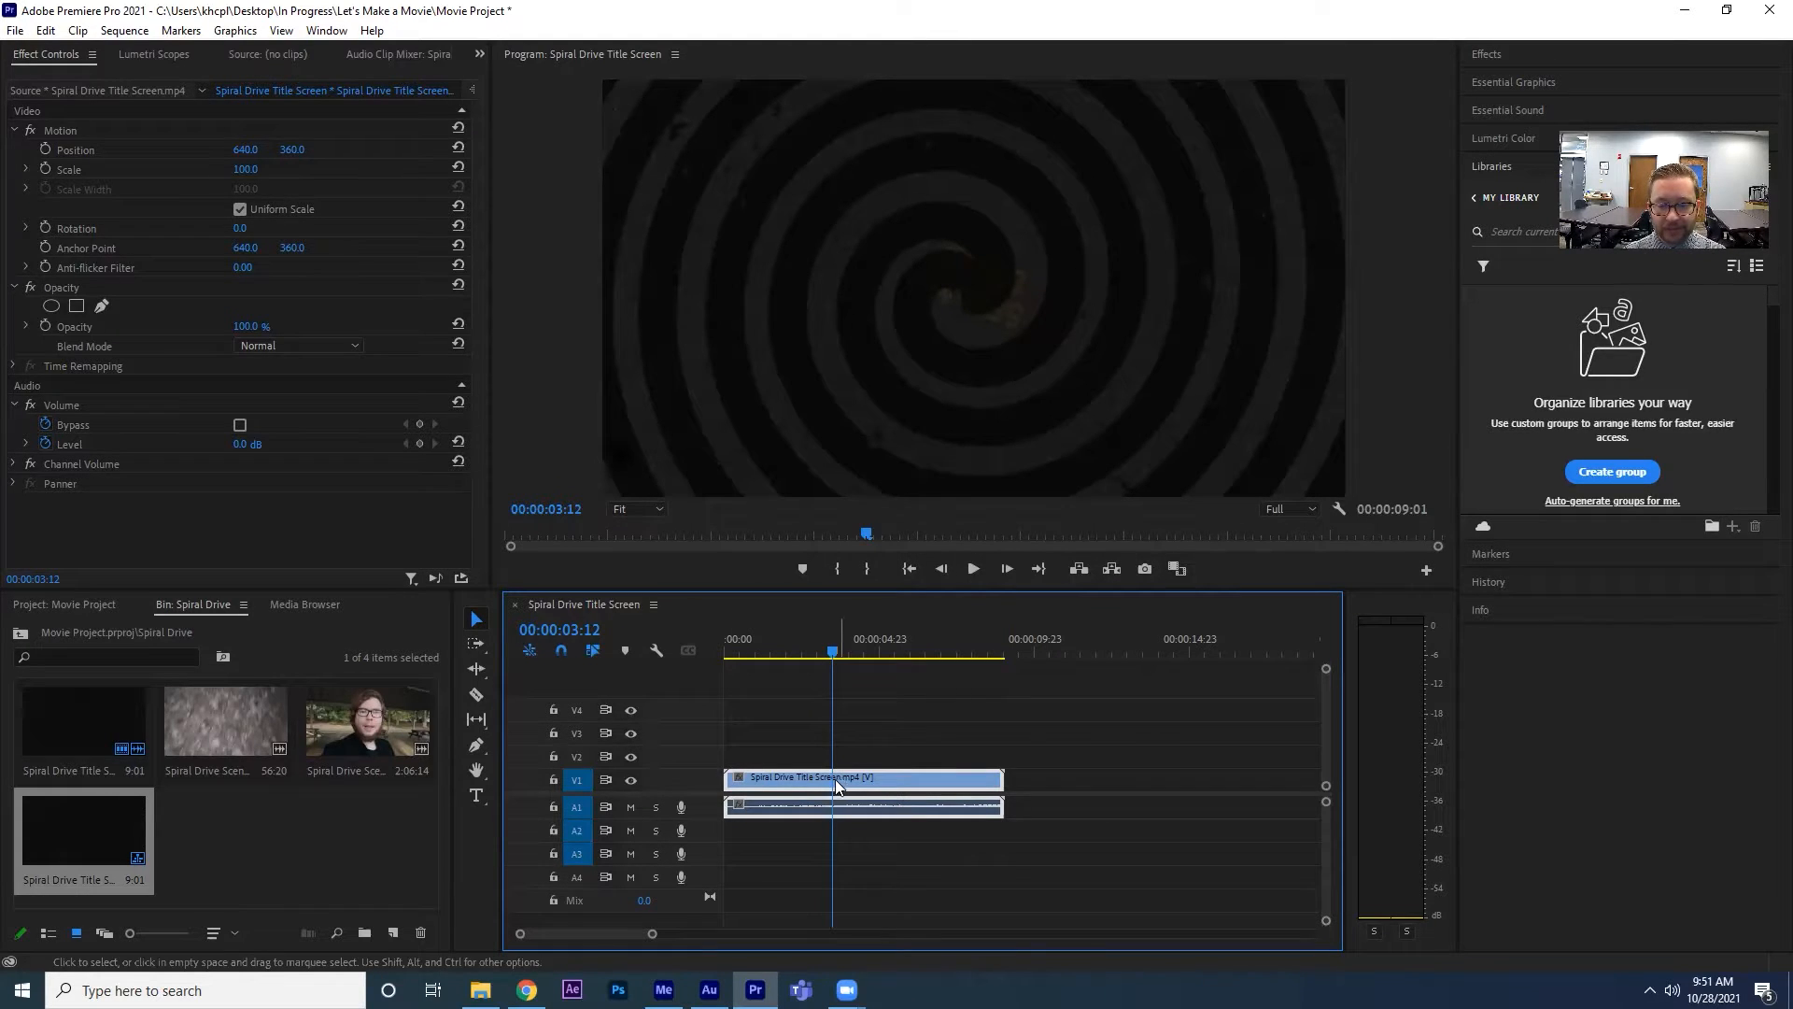
# Scrub to 00:00:07:07, shift the title screen clip further along V1, and return it to the start of the sequence.
pyautogui.moveTo(819, 659); pyautogui.dragTo(949, 658)
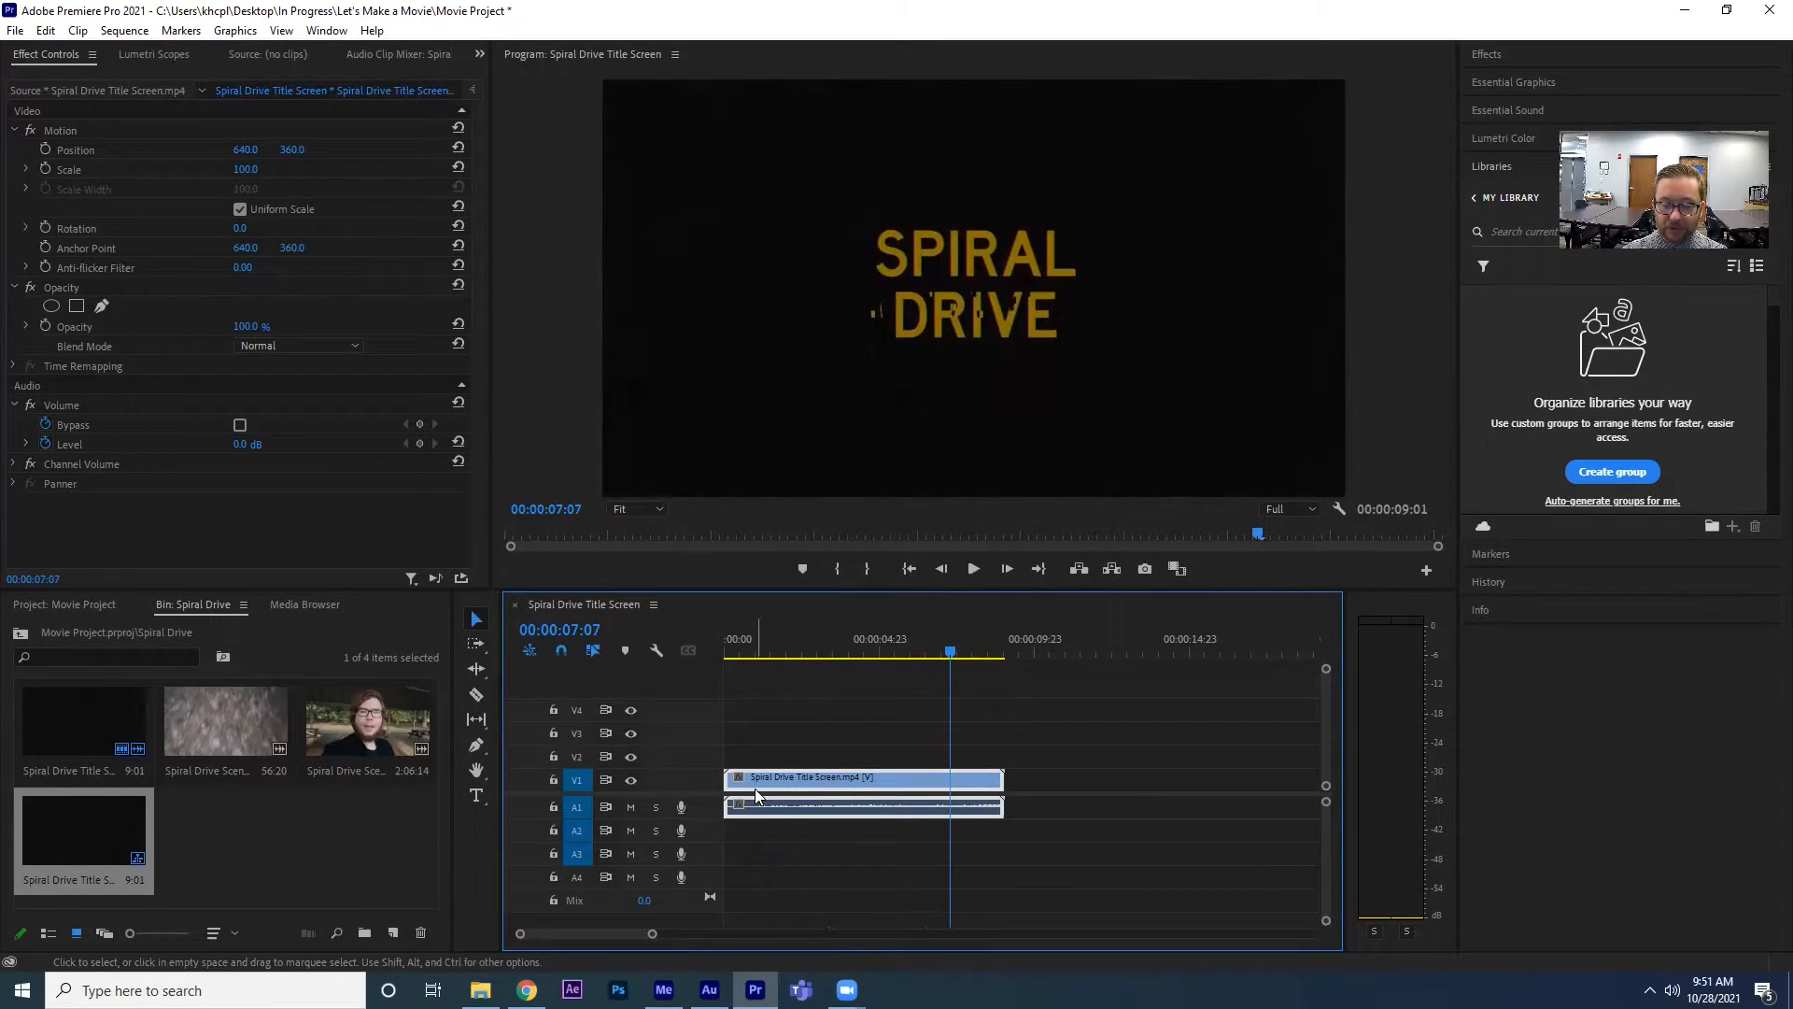
pyautogui.moveTo(760, 784); pyautogui.dragTo(1043, 787)
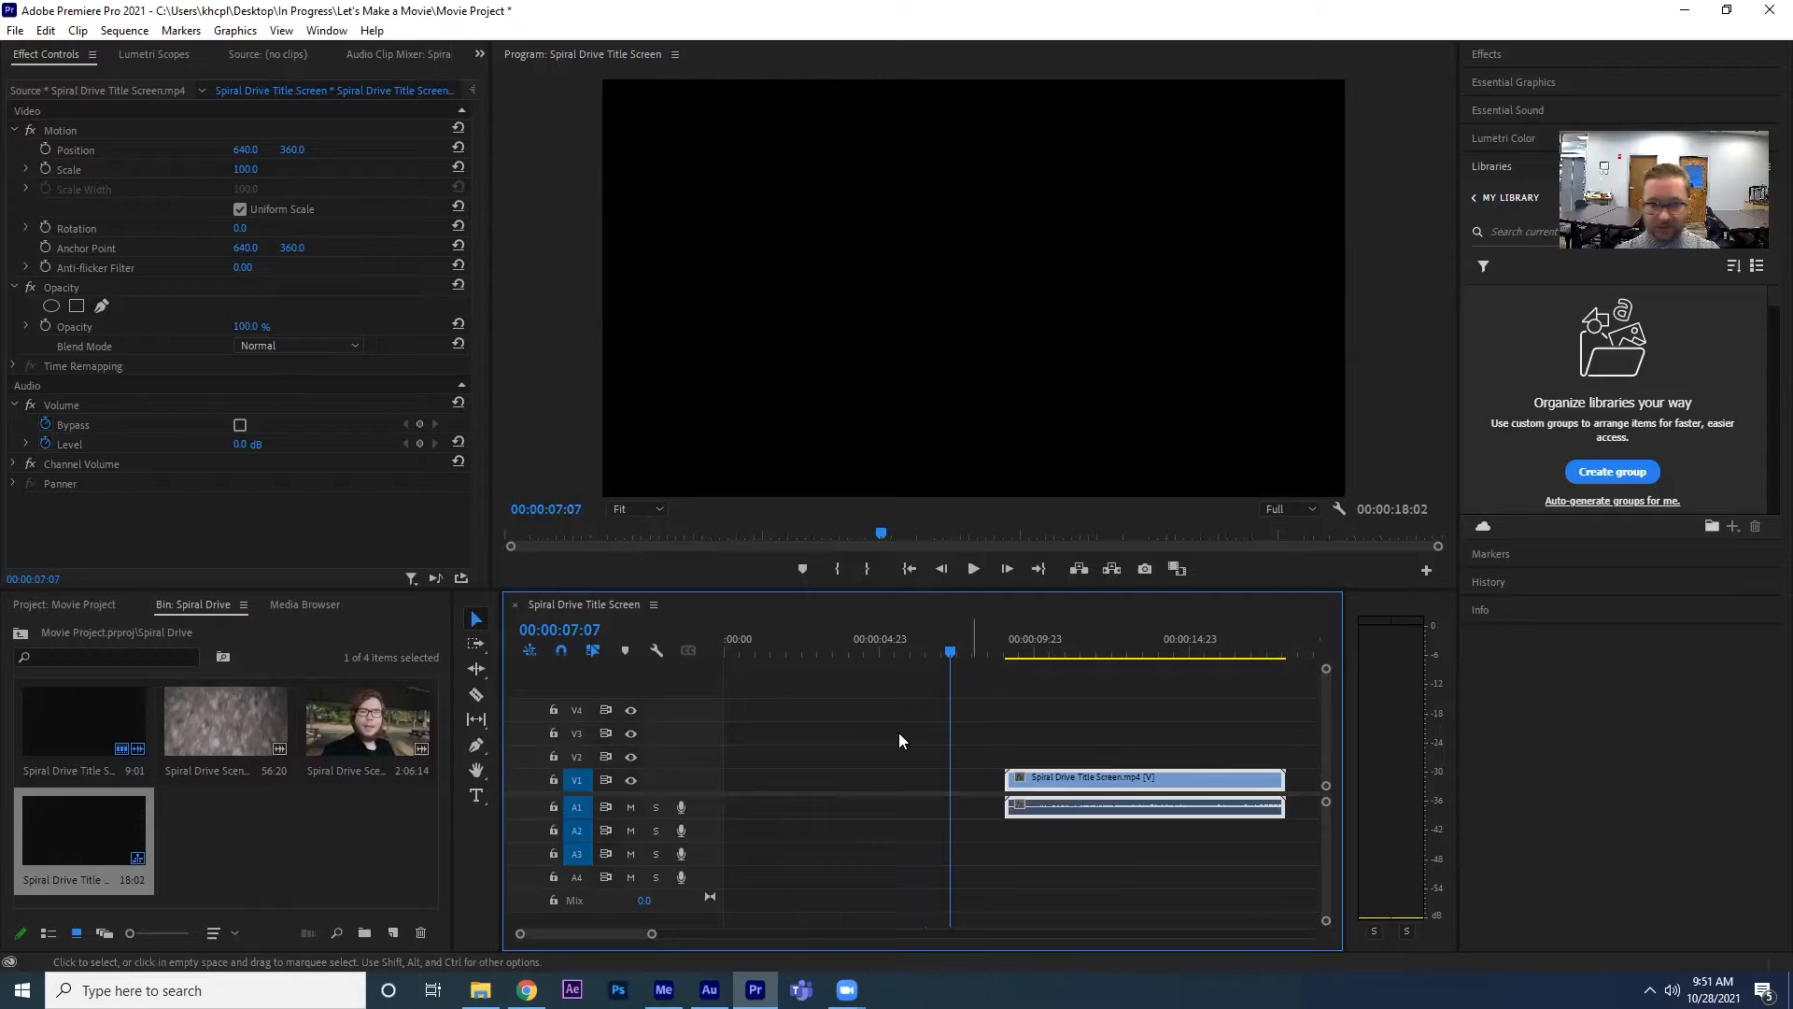
pyautogui.moveTo(1119, 780); pyautogui.dragTo(811, 789)
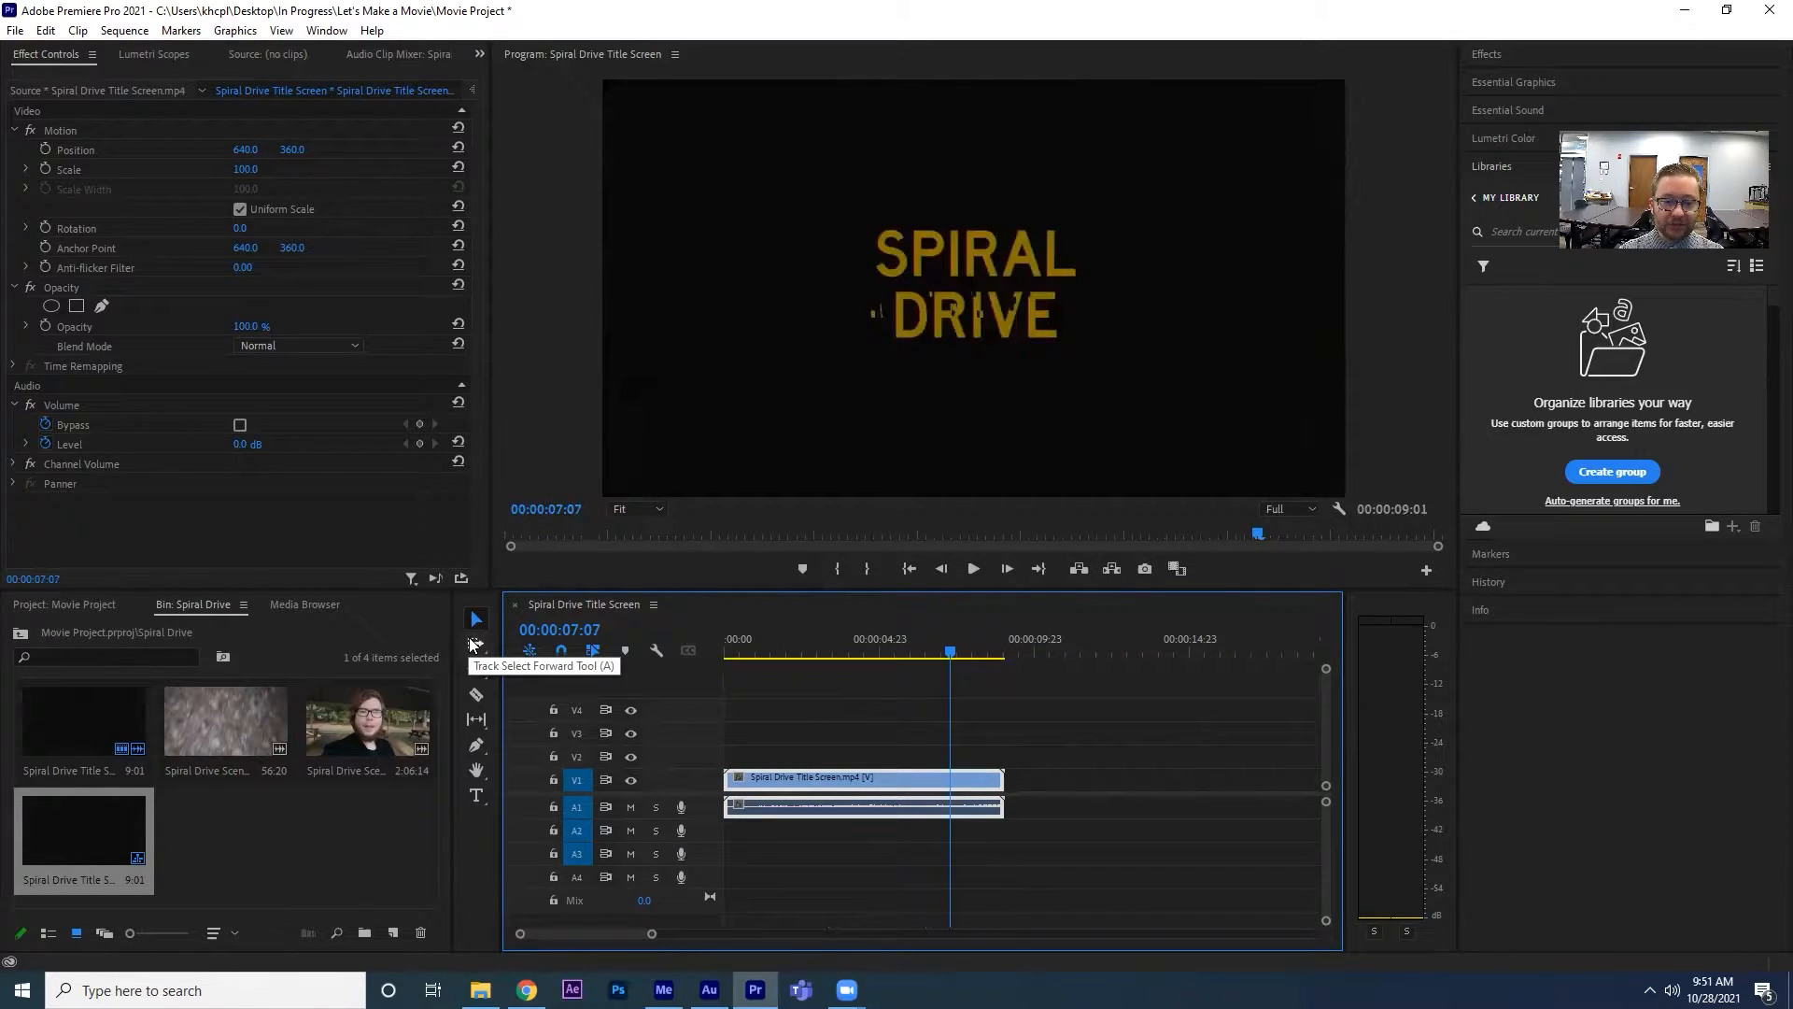
# Add the Spiral Drive Scene 1 and Scene 2 clips end to end after the title clip on V1, and clear the clip selection.
pyautogui.click(474, 644)
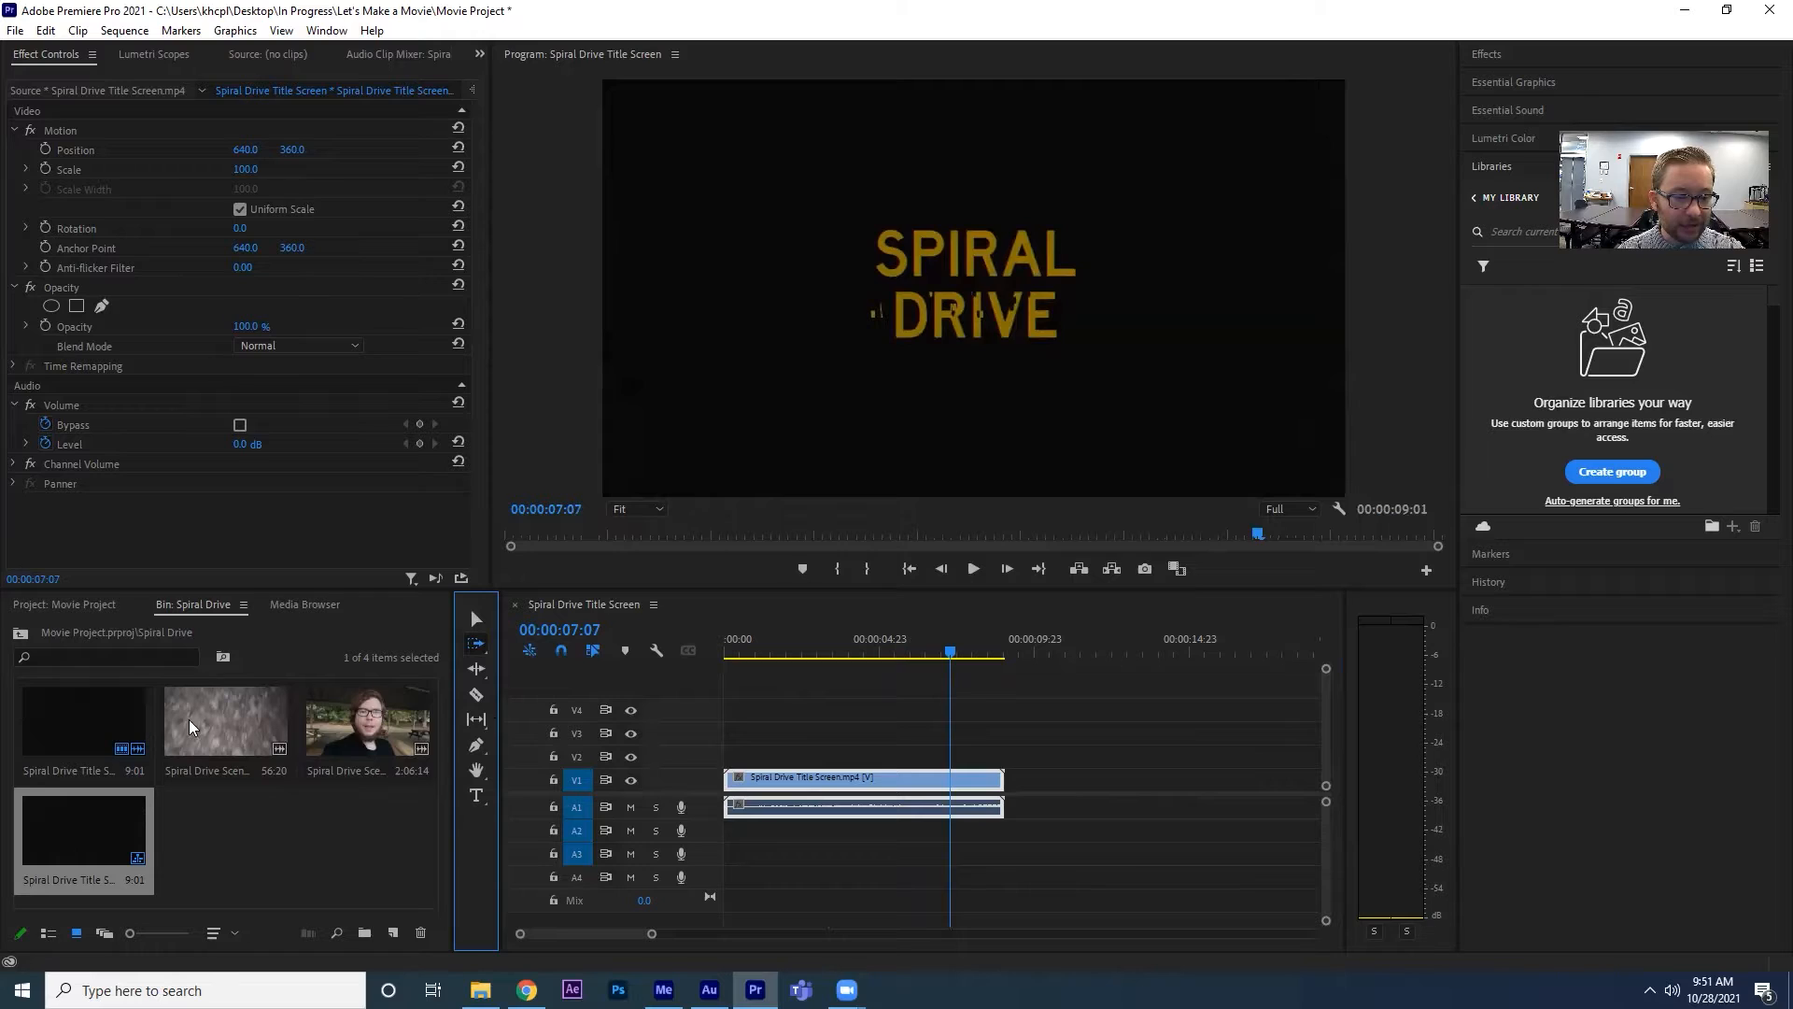
pyautogui.moveTo(188, 719); pyautogui.dragTo(1012, 781)
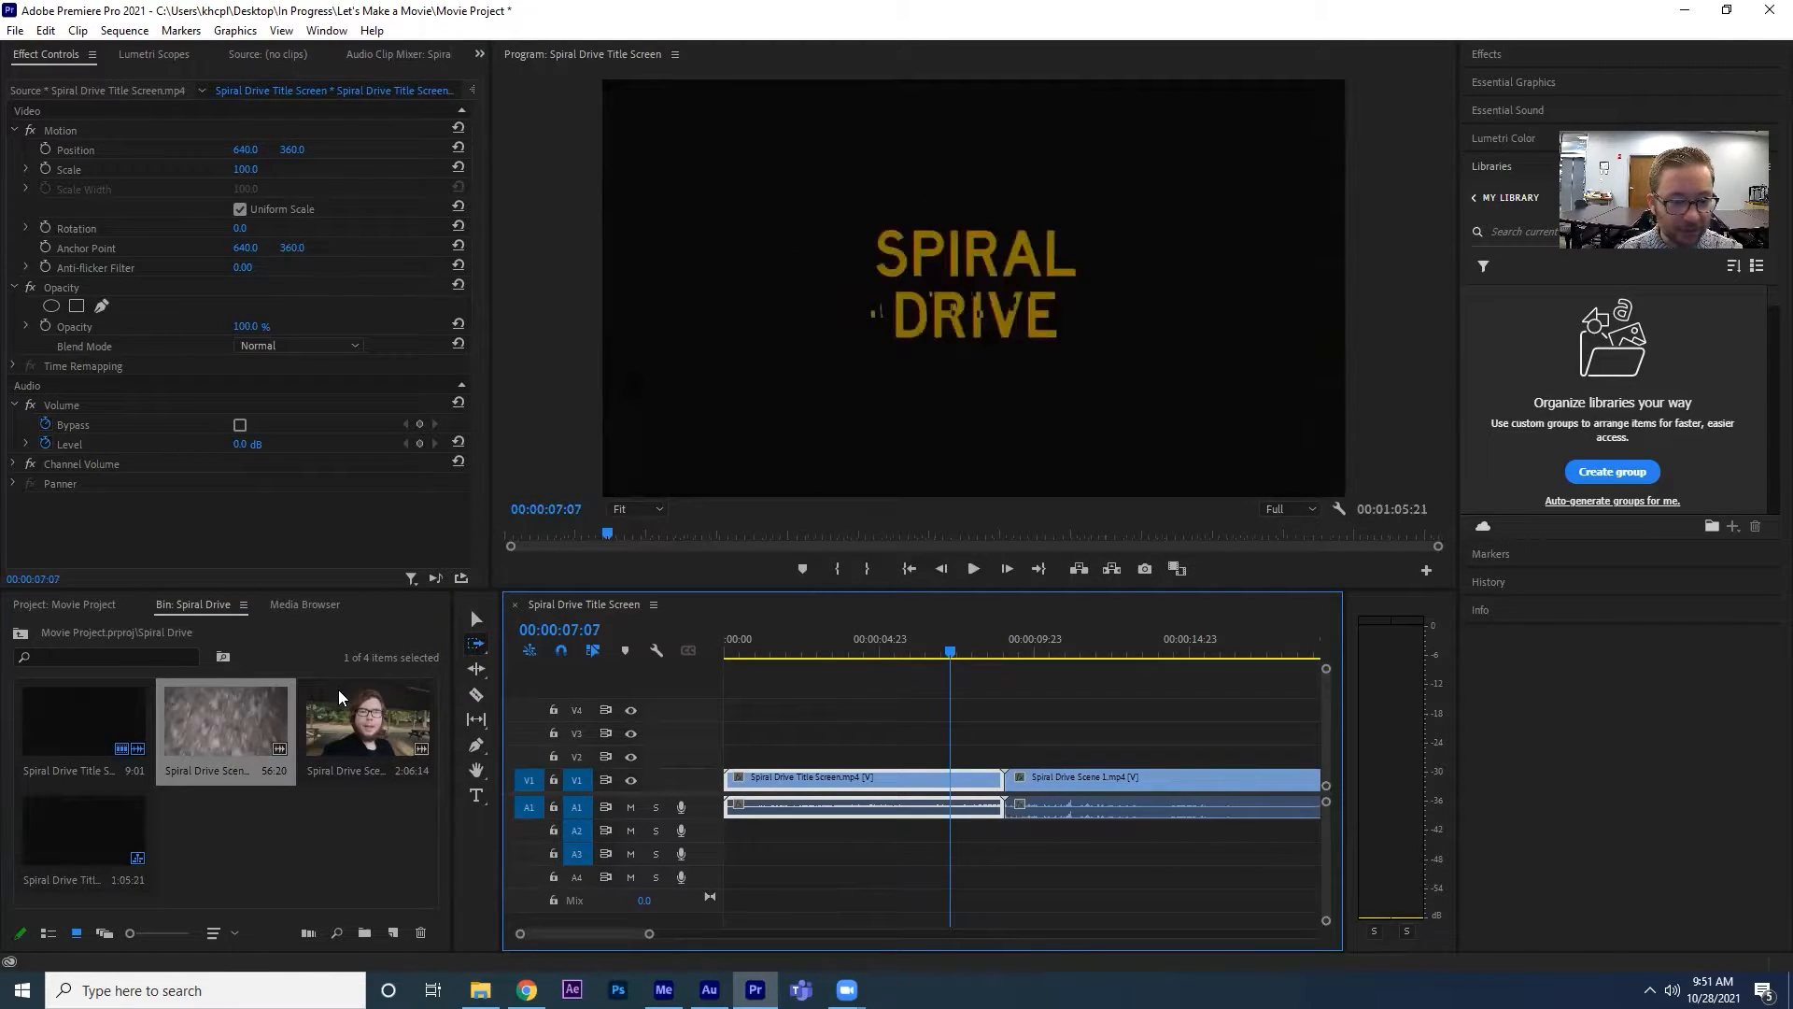
pyautogui.press('-')
pyautogui.press('-')
pyautogui.press('-')
pyautogui.moveTo(368, 720); pyautogui.dragTo(992, 781)
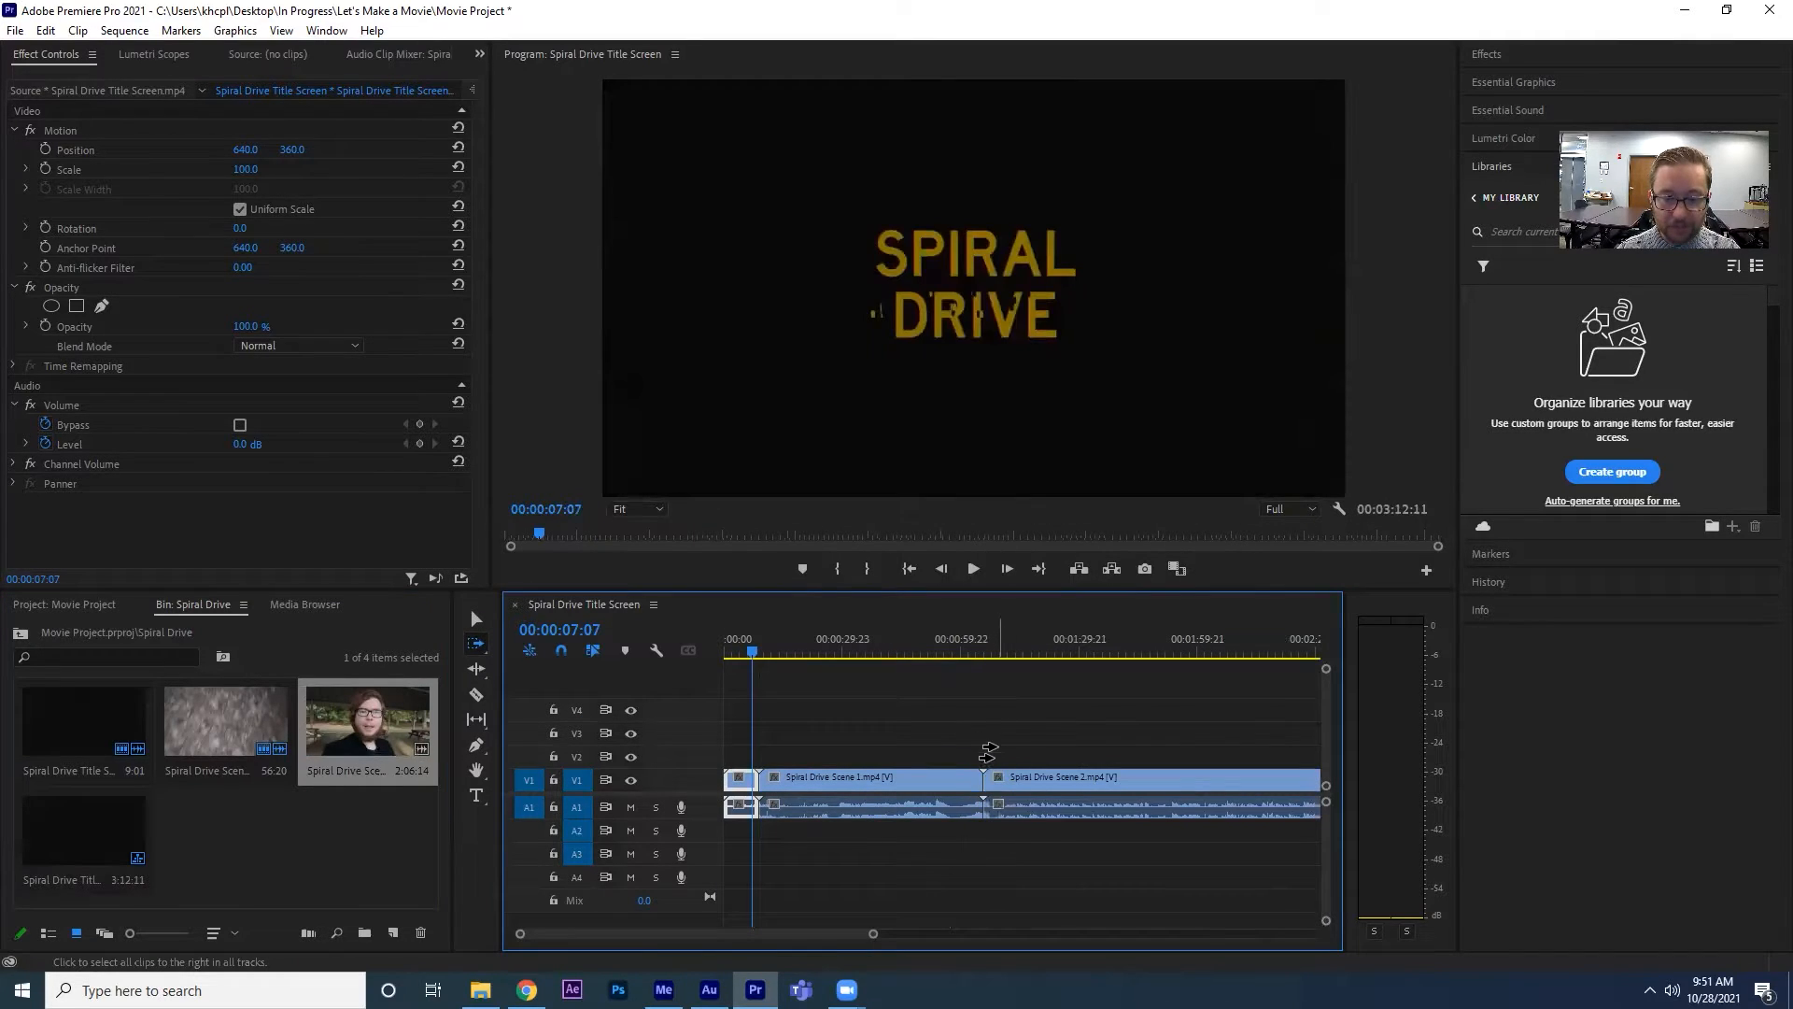
pyautogui.click(476, 620)
pyautogui.click(878, 719)
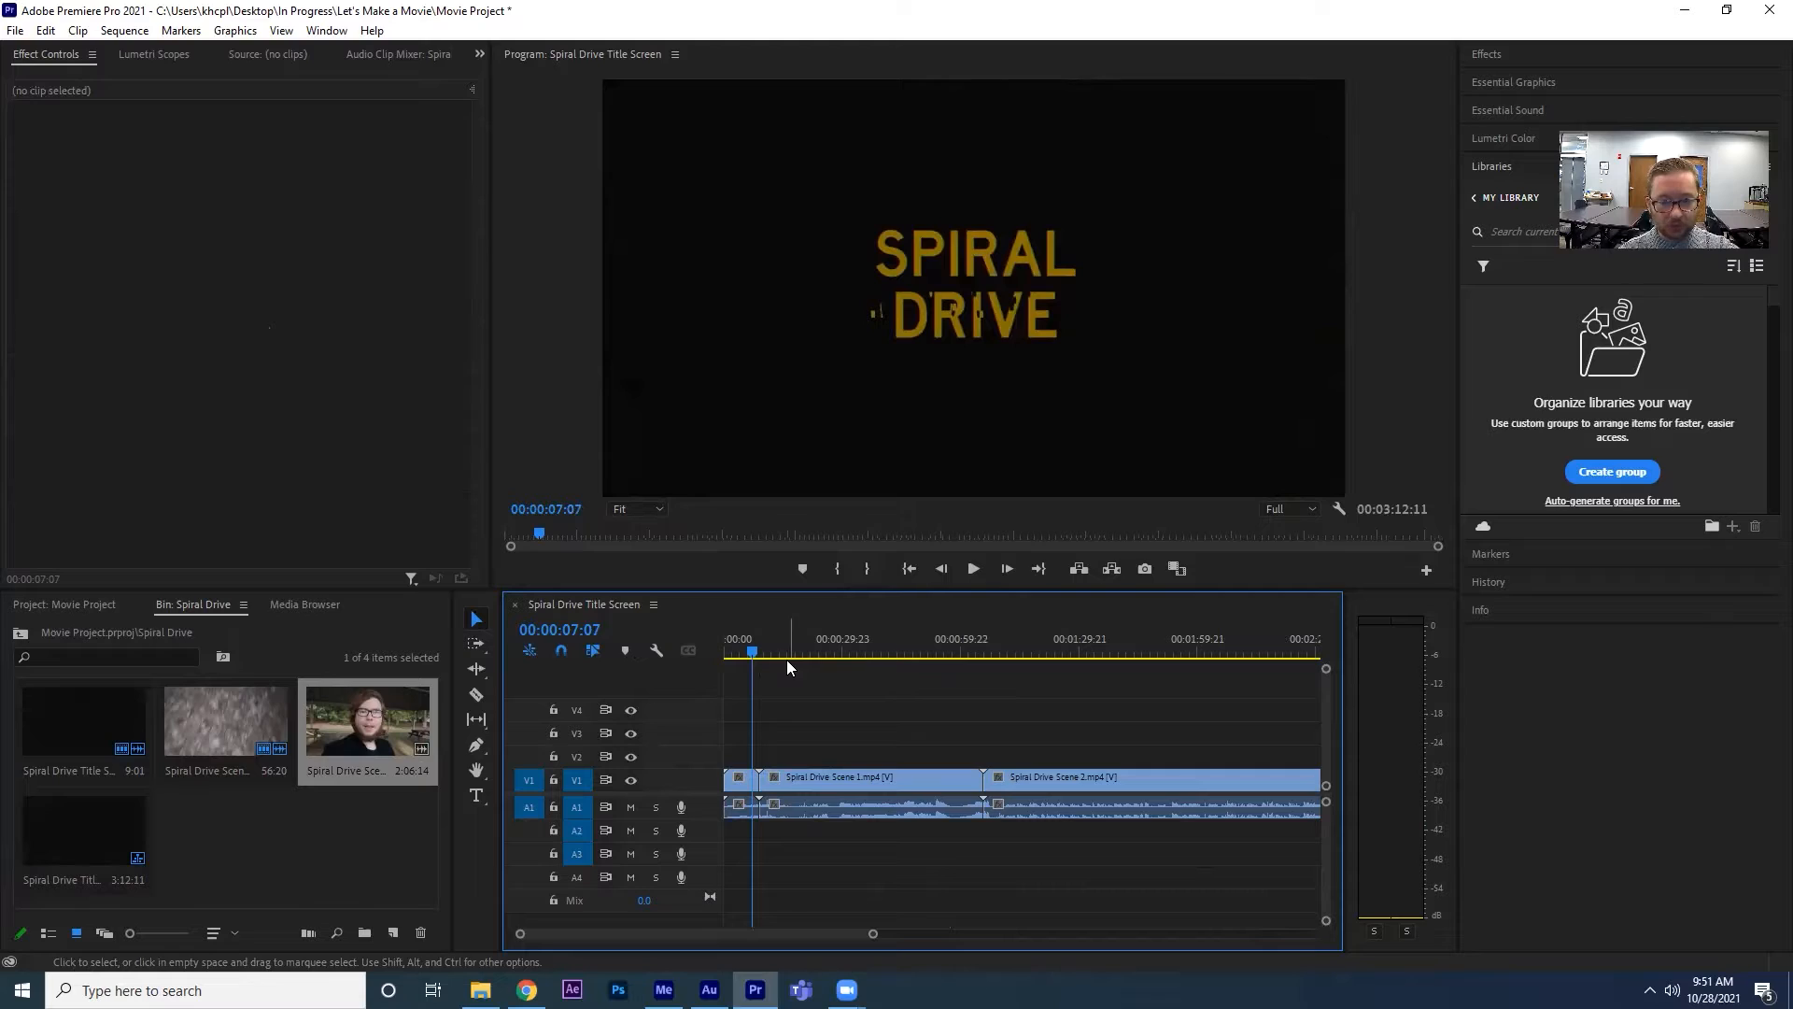
# Select Scene 1 and every clip after it with the Track Select Forward Tool.
pyautogui.click(473, 644)
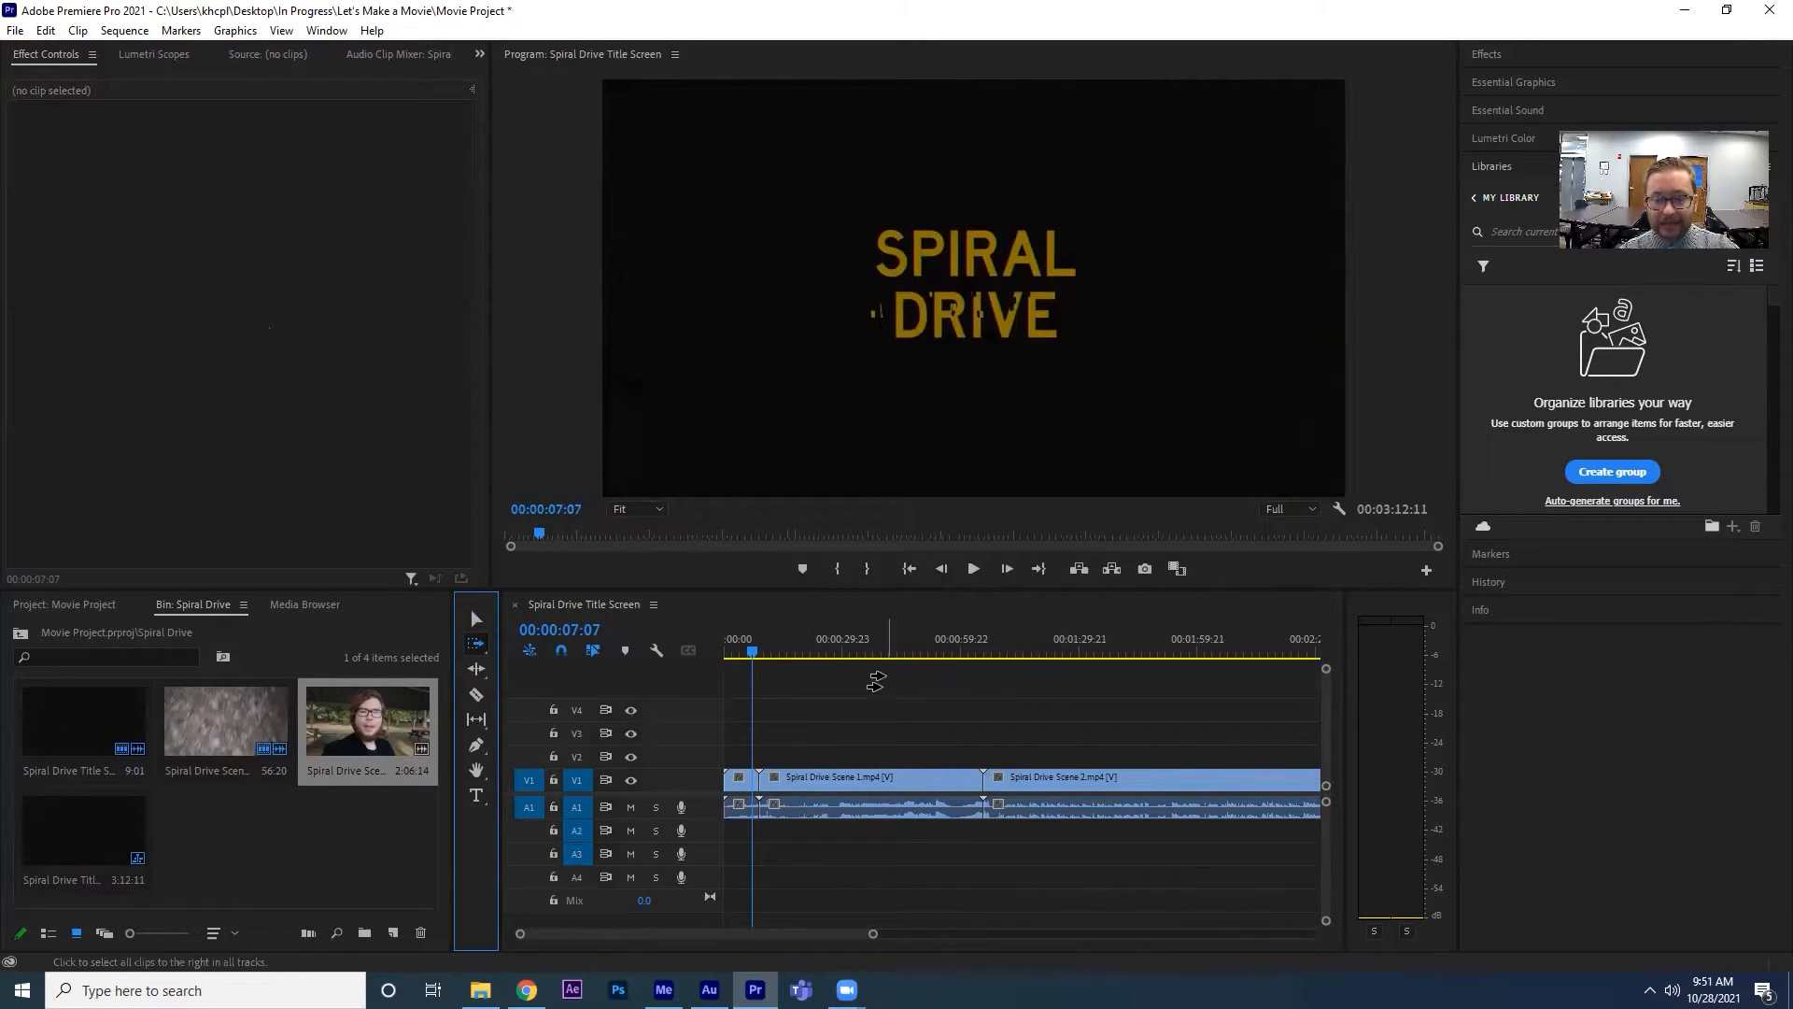
pyautogui.click(879, 776)
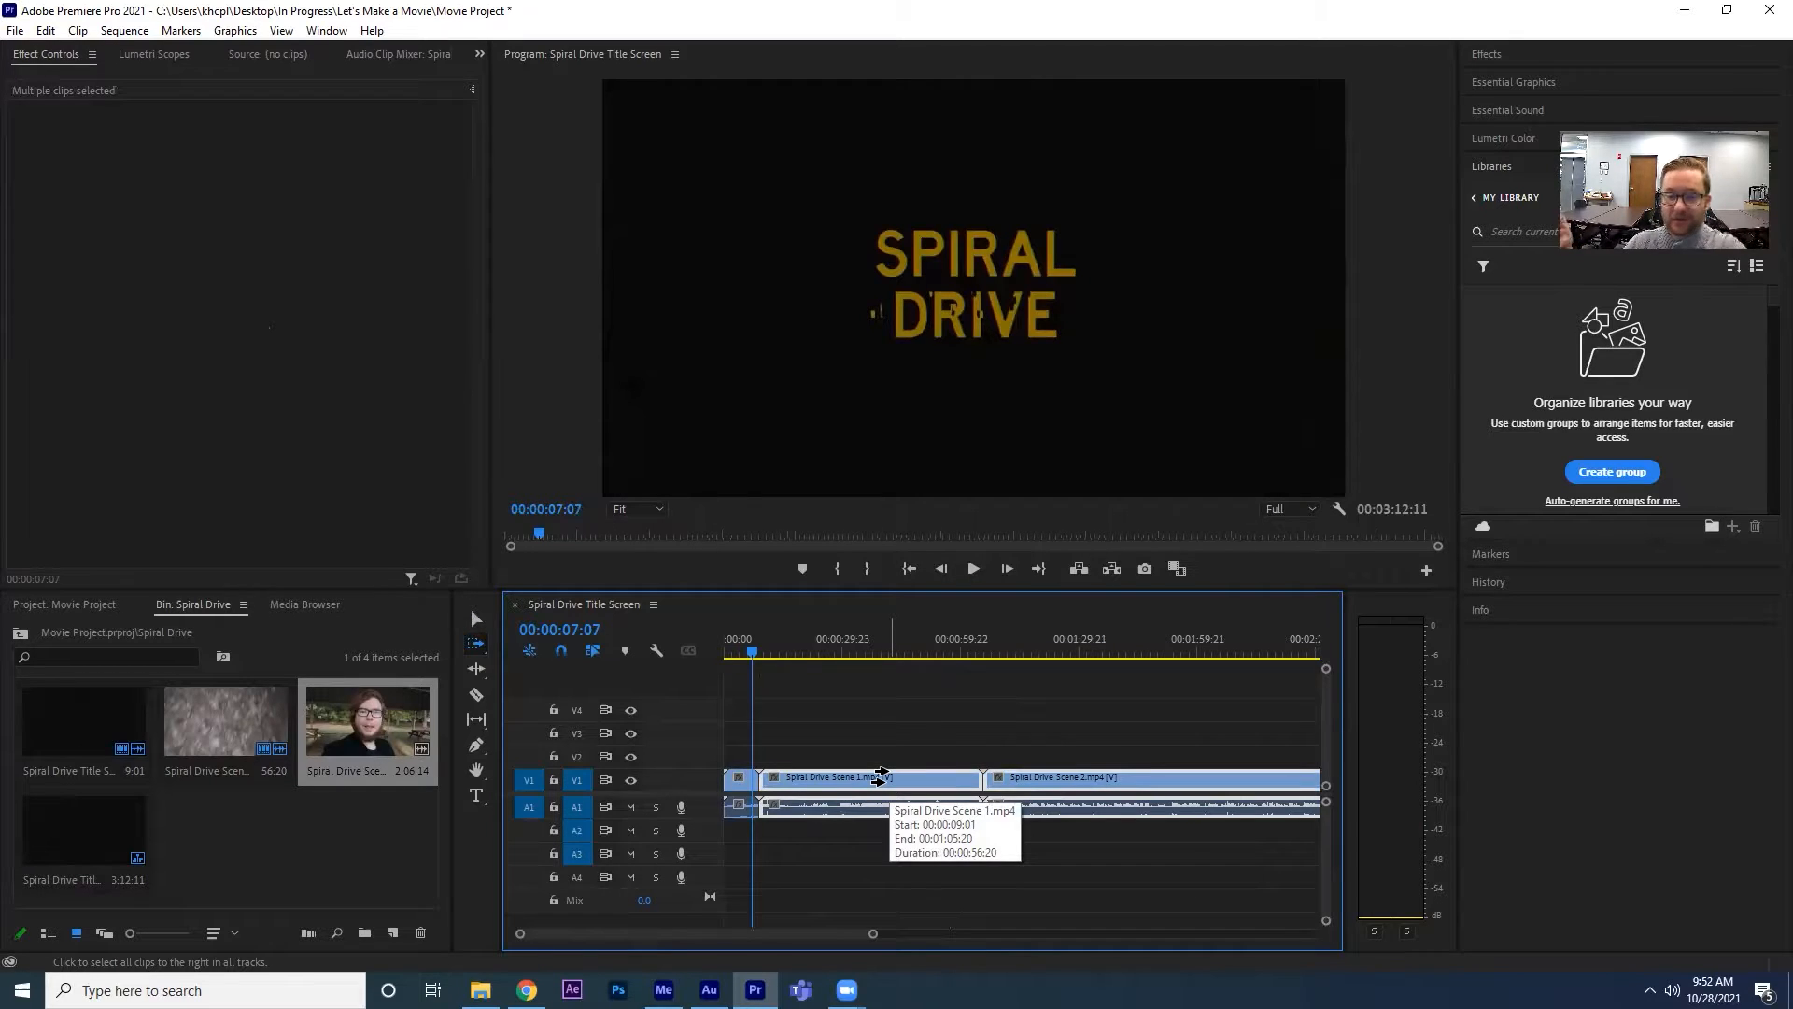
# Select Scene 1 and the title clip with the Track Select Backward Tool, move their video to V2, and raise the title clip to V3.
pyautogui.click(475, 651)
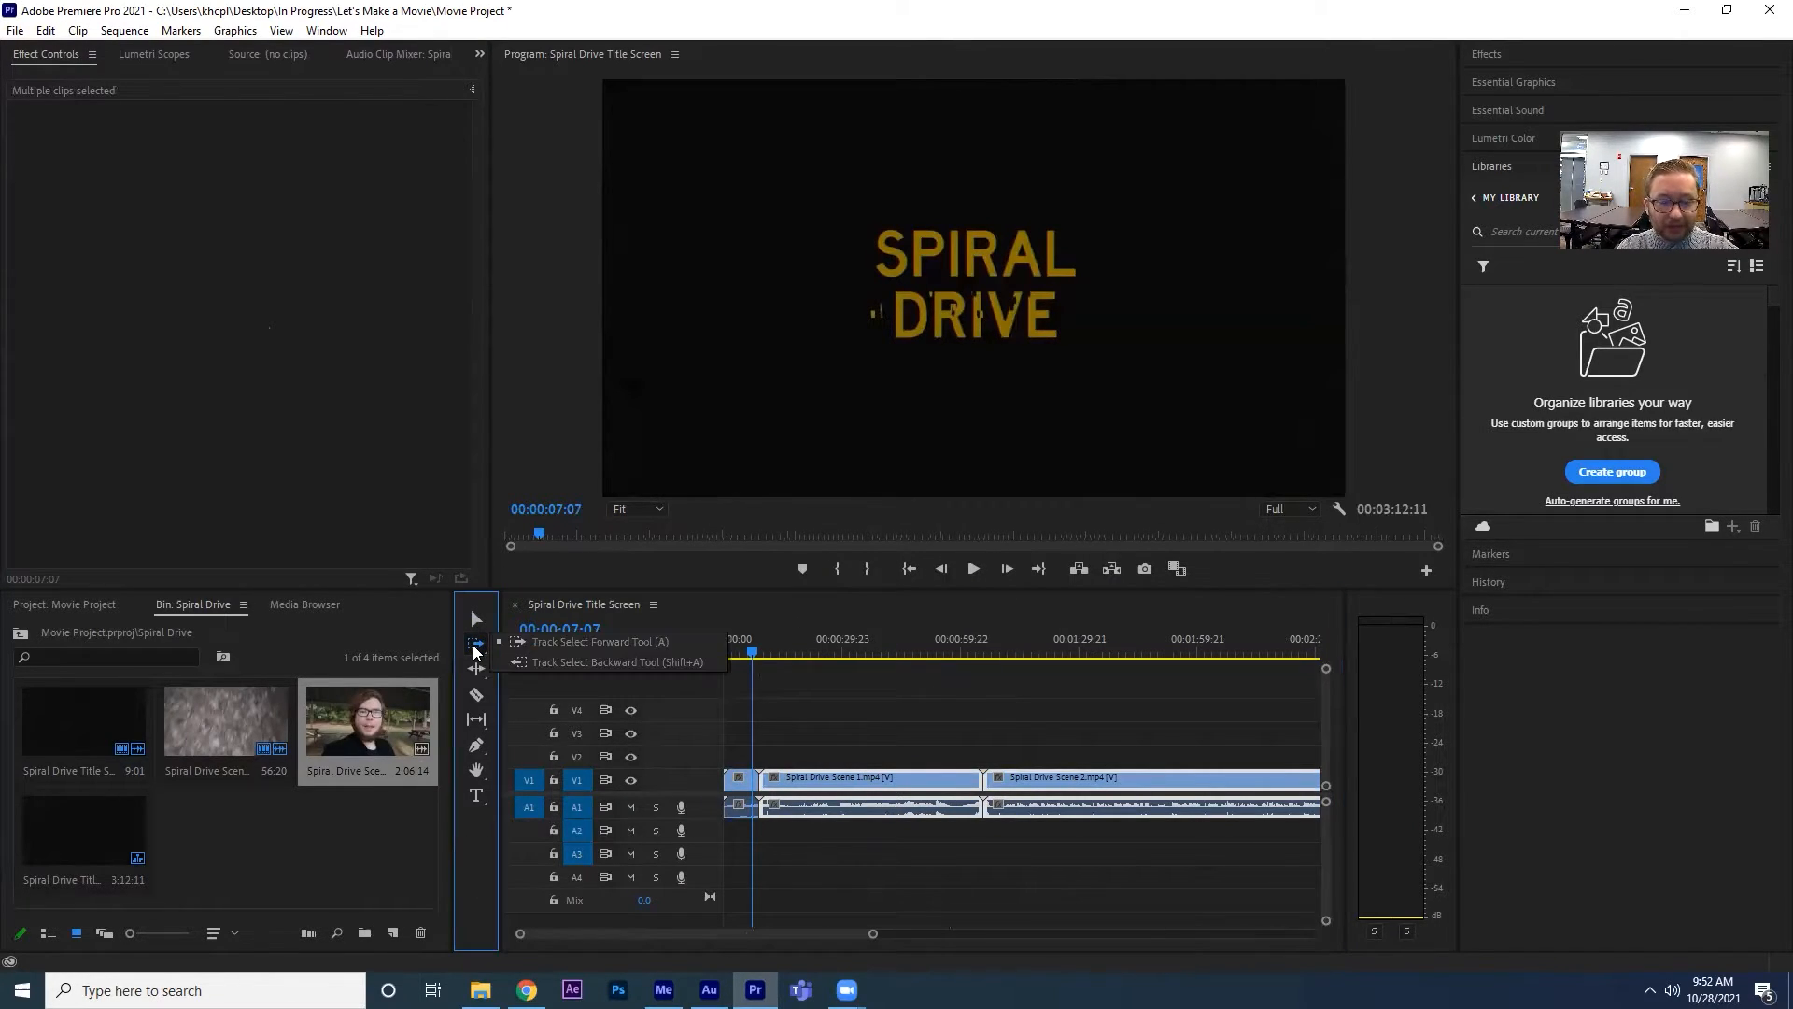
pyautogui.click(538, 665)
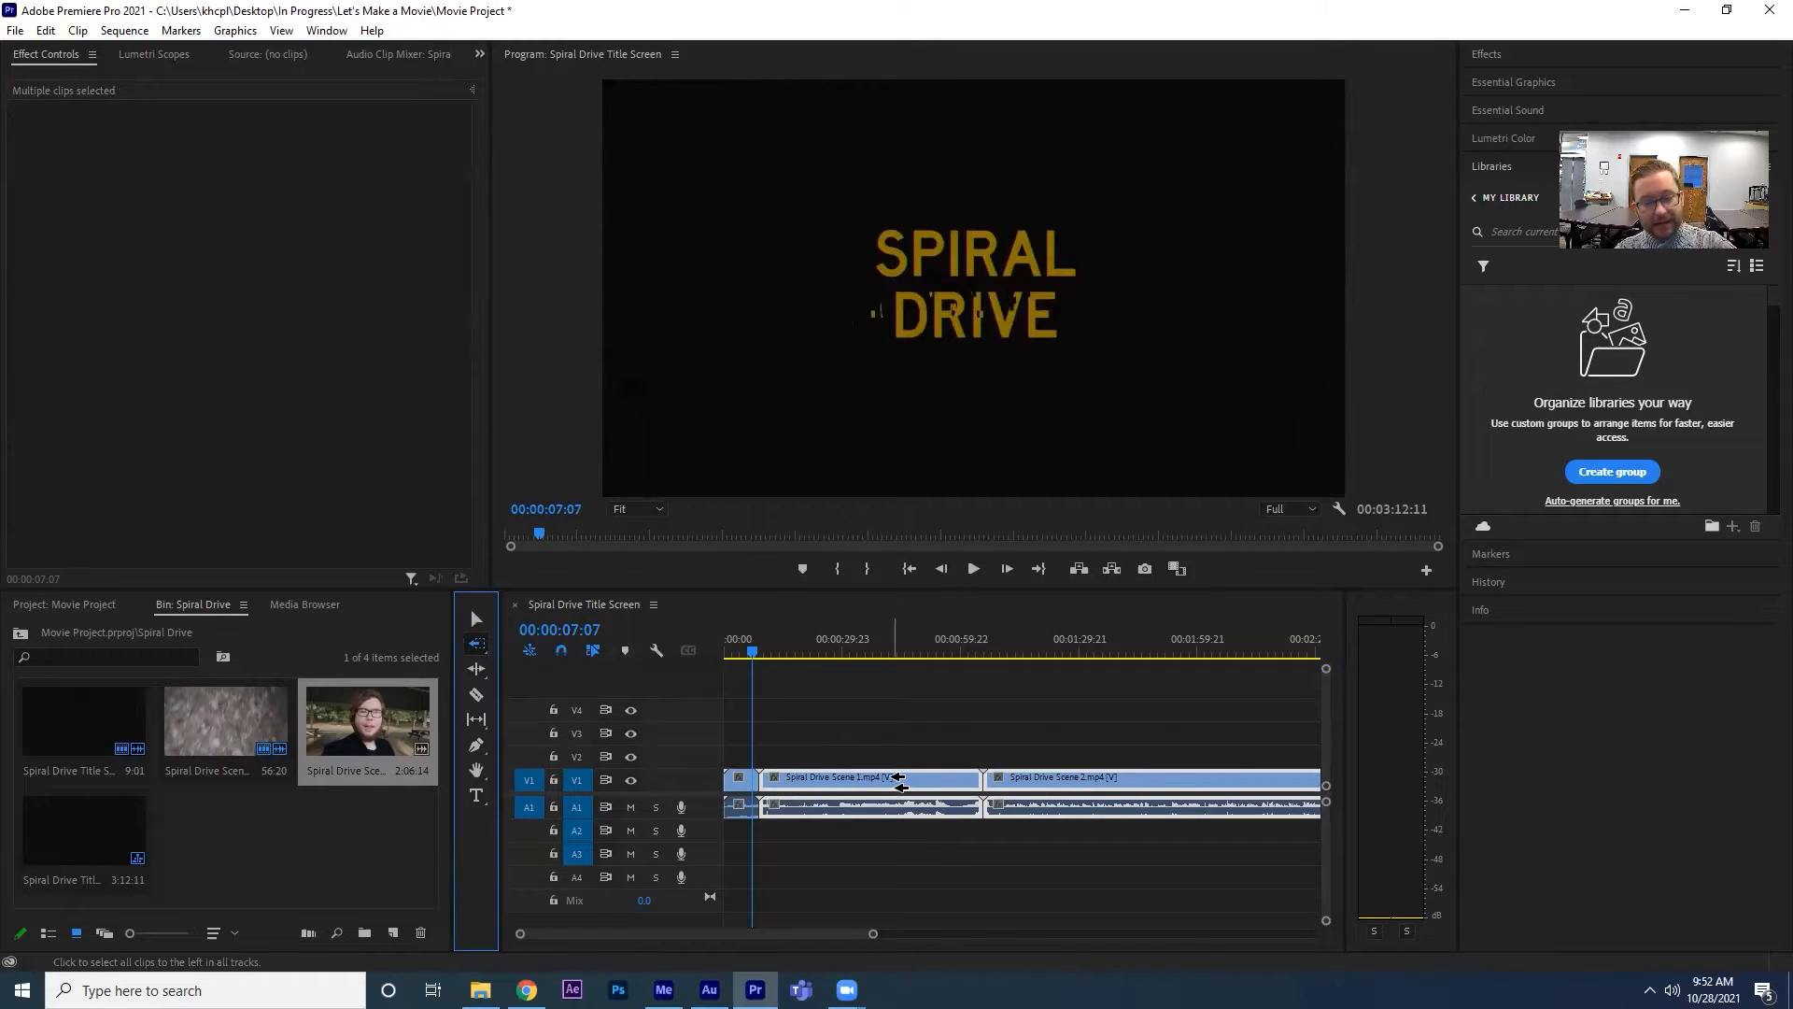
pyautogui.click(899, 781)
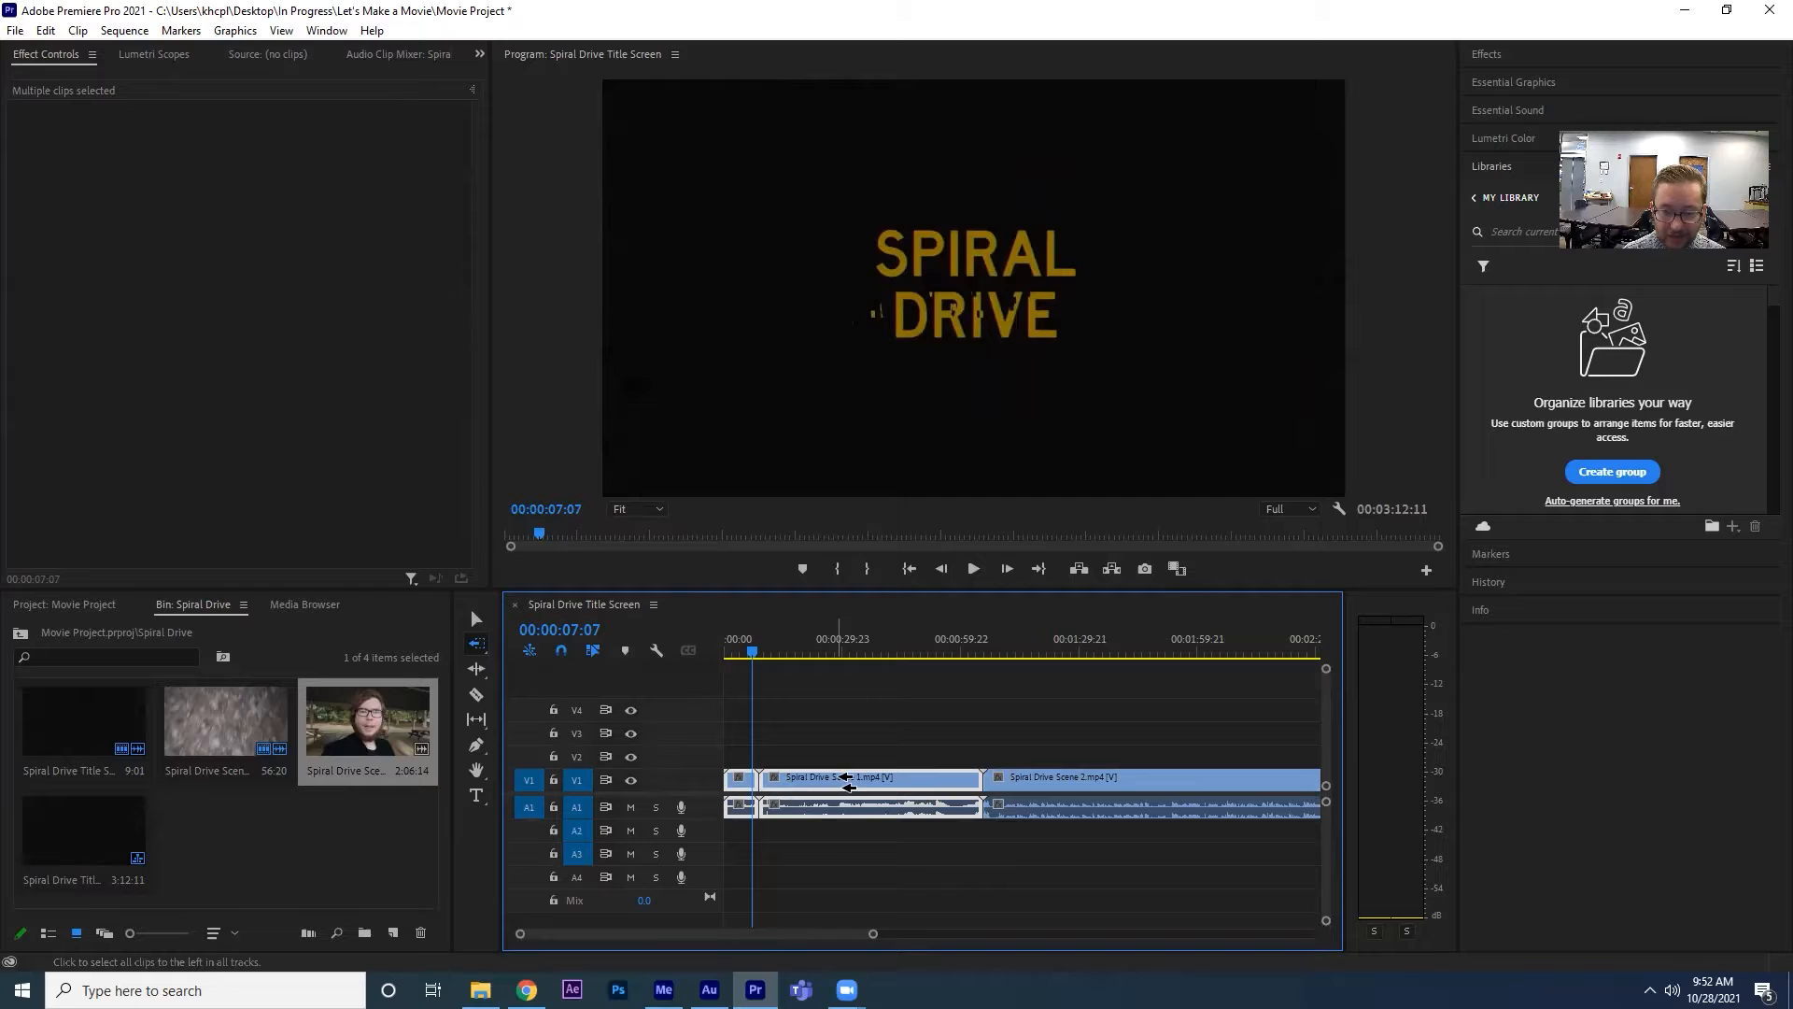
pyautogui.click(478, 619)
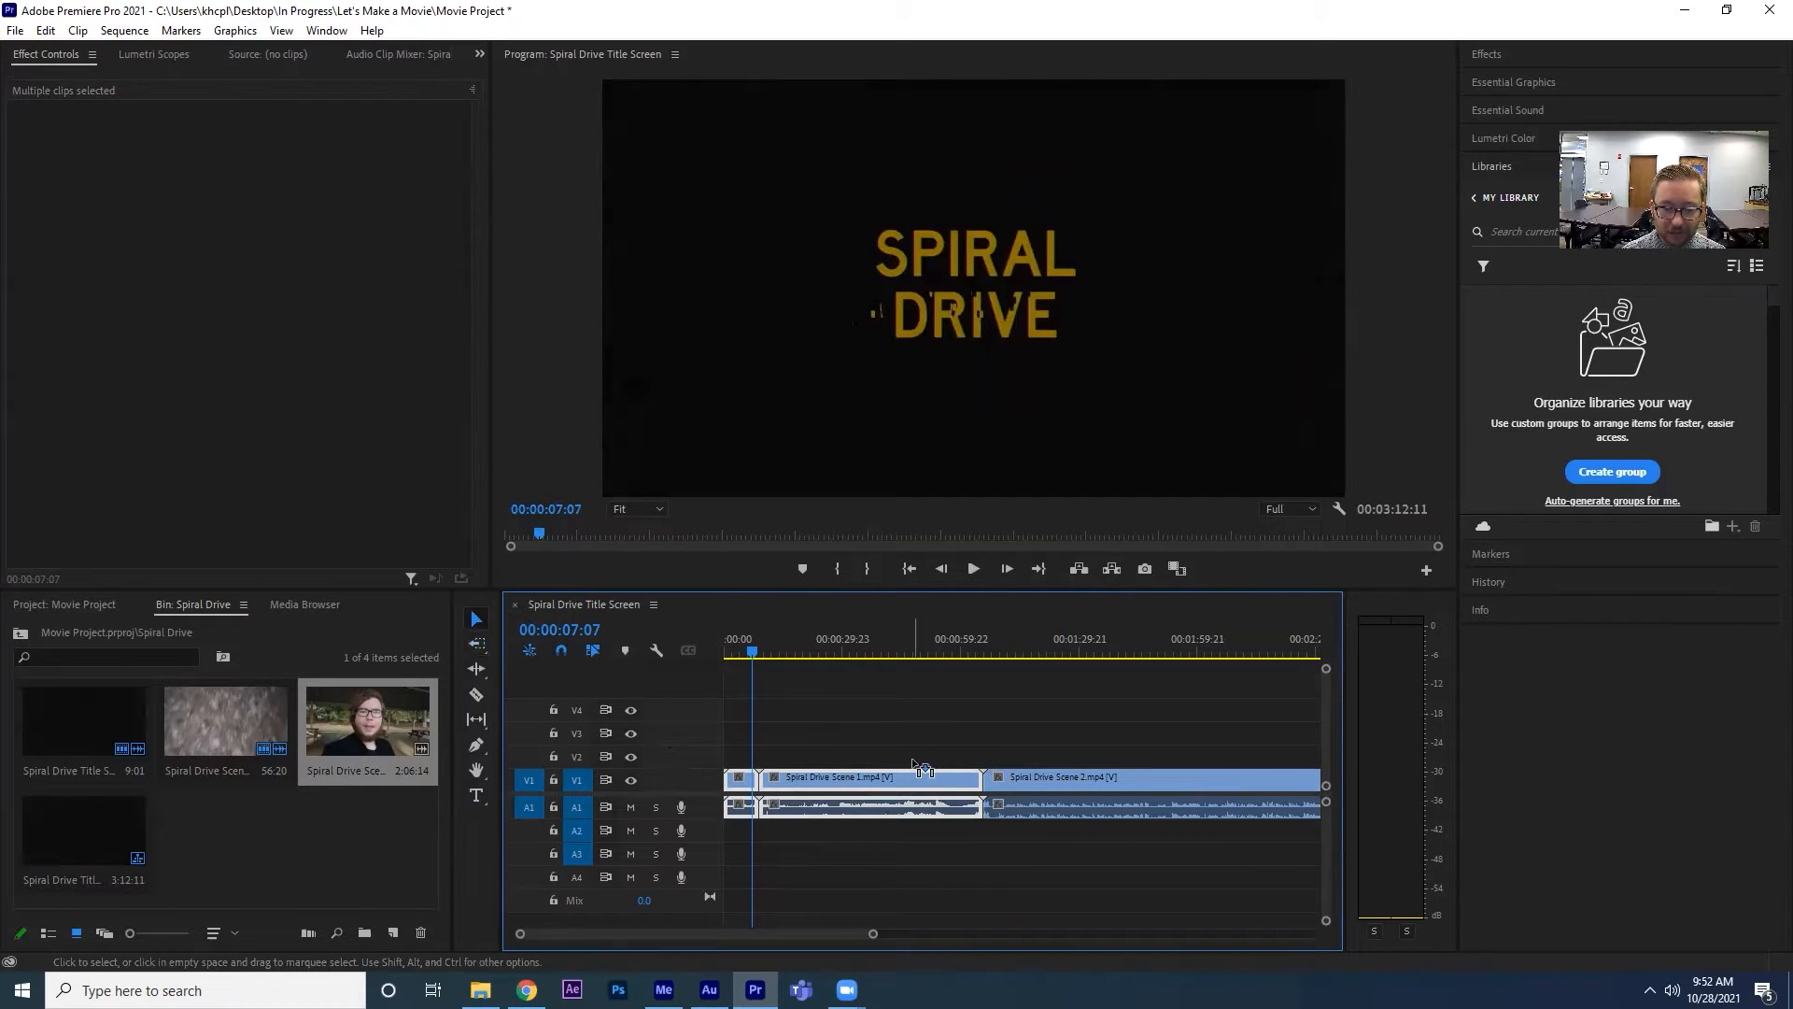
pyautogui.moveTo(844, 778); pyautogui.dragTo(844, 755)
pyautogui.click(1029, 782)
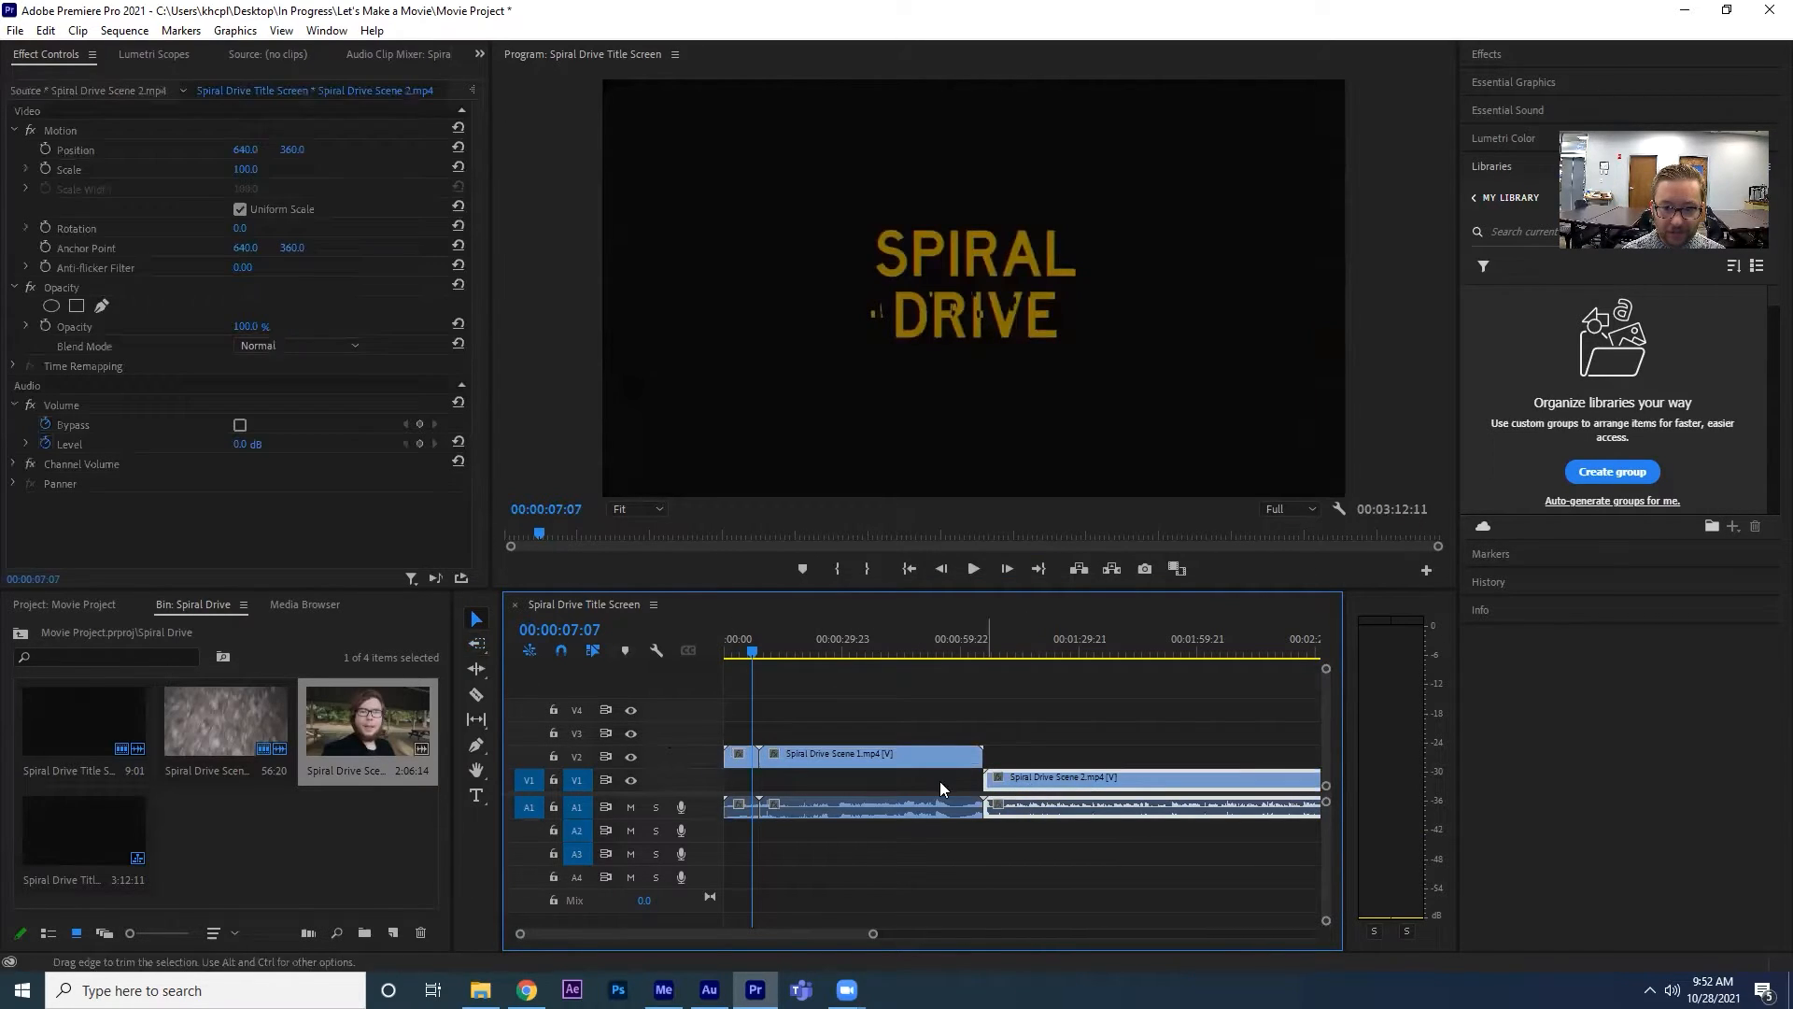
pyautogui.moveTo(746, 762); pyautogui.dragTo(745, 734)
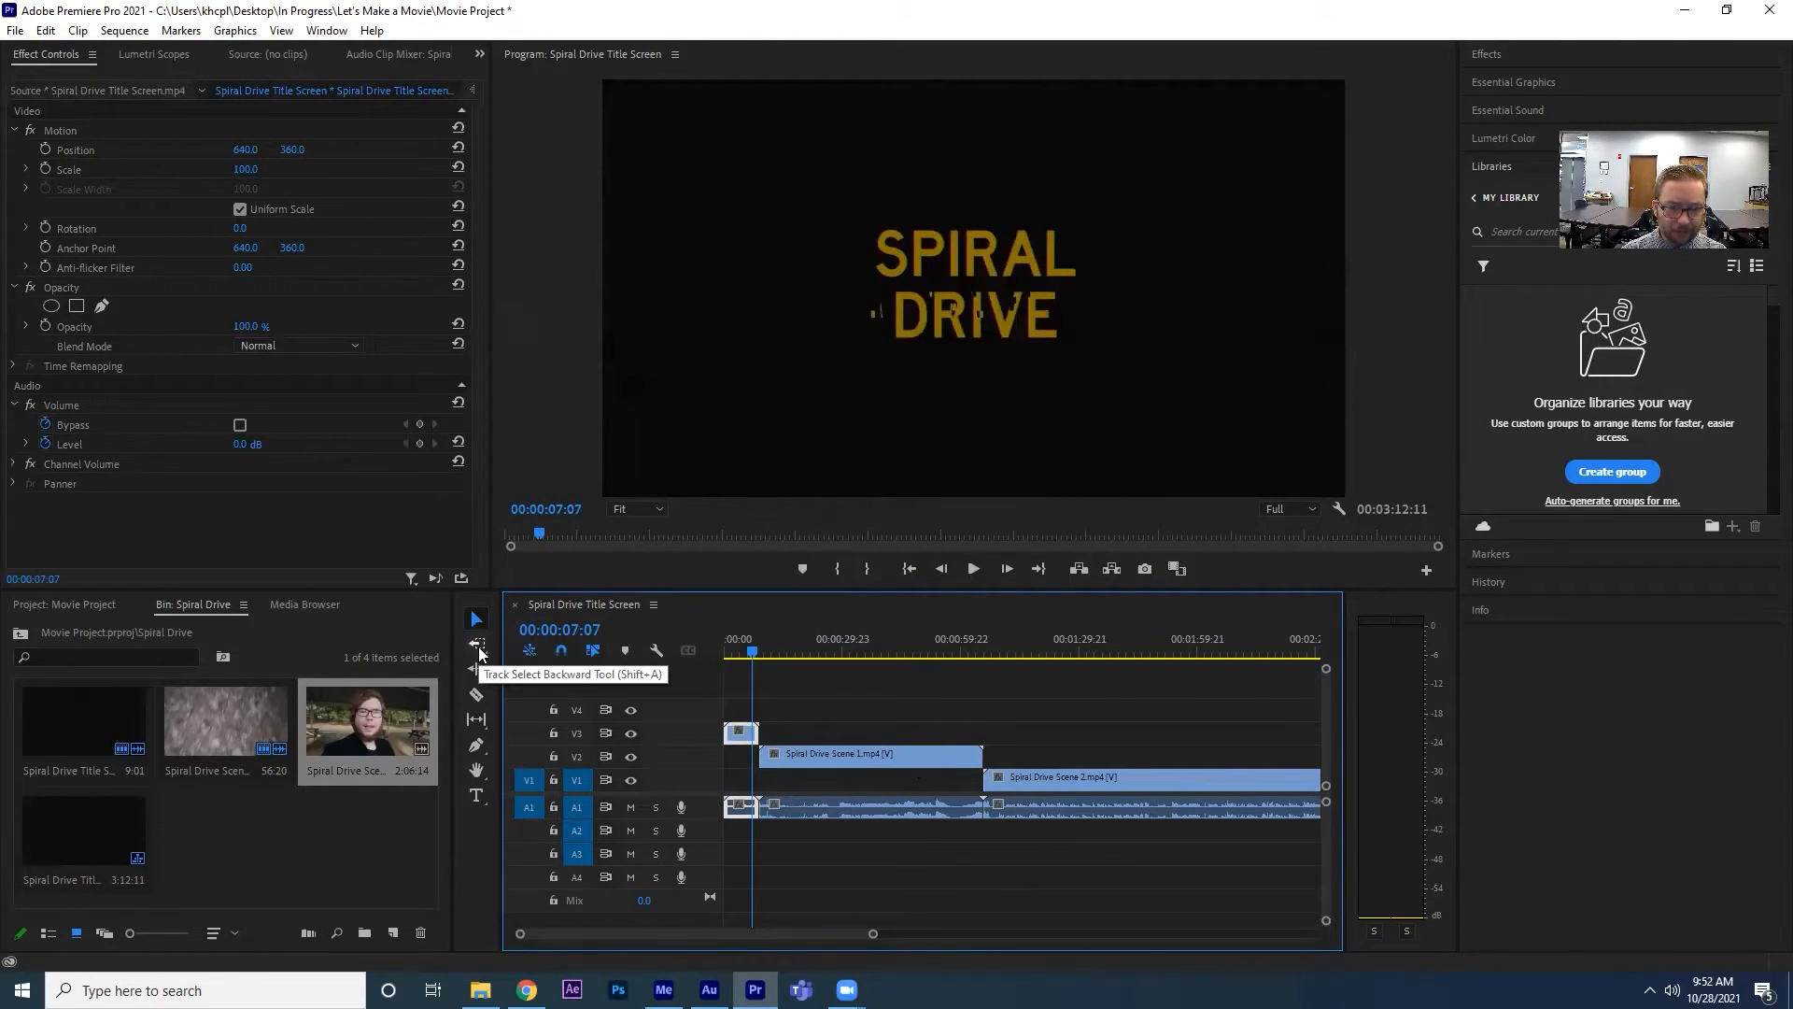
# Select only the Scene 1 clip on V2 with the Track Select Backward Tool and return to the Selection Tool.
pyautogui.click(477, 646)
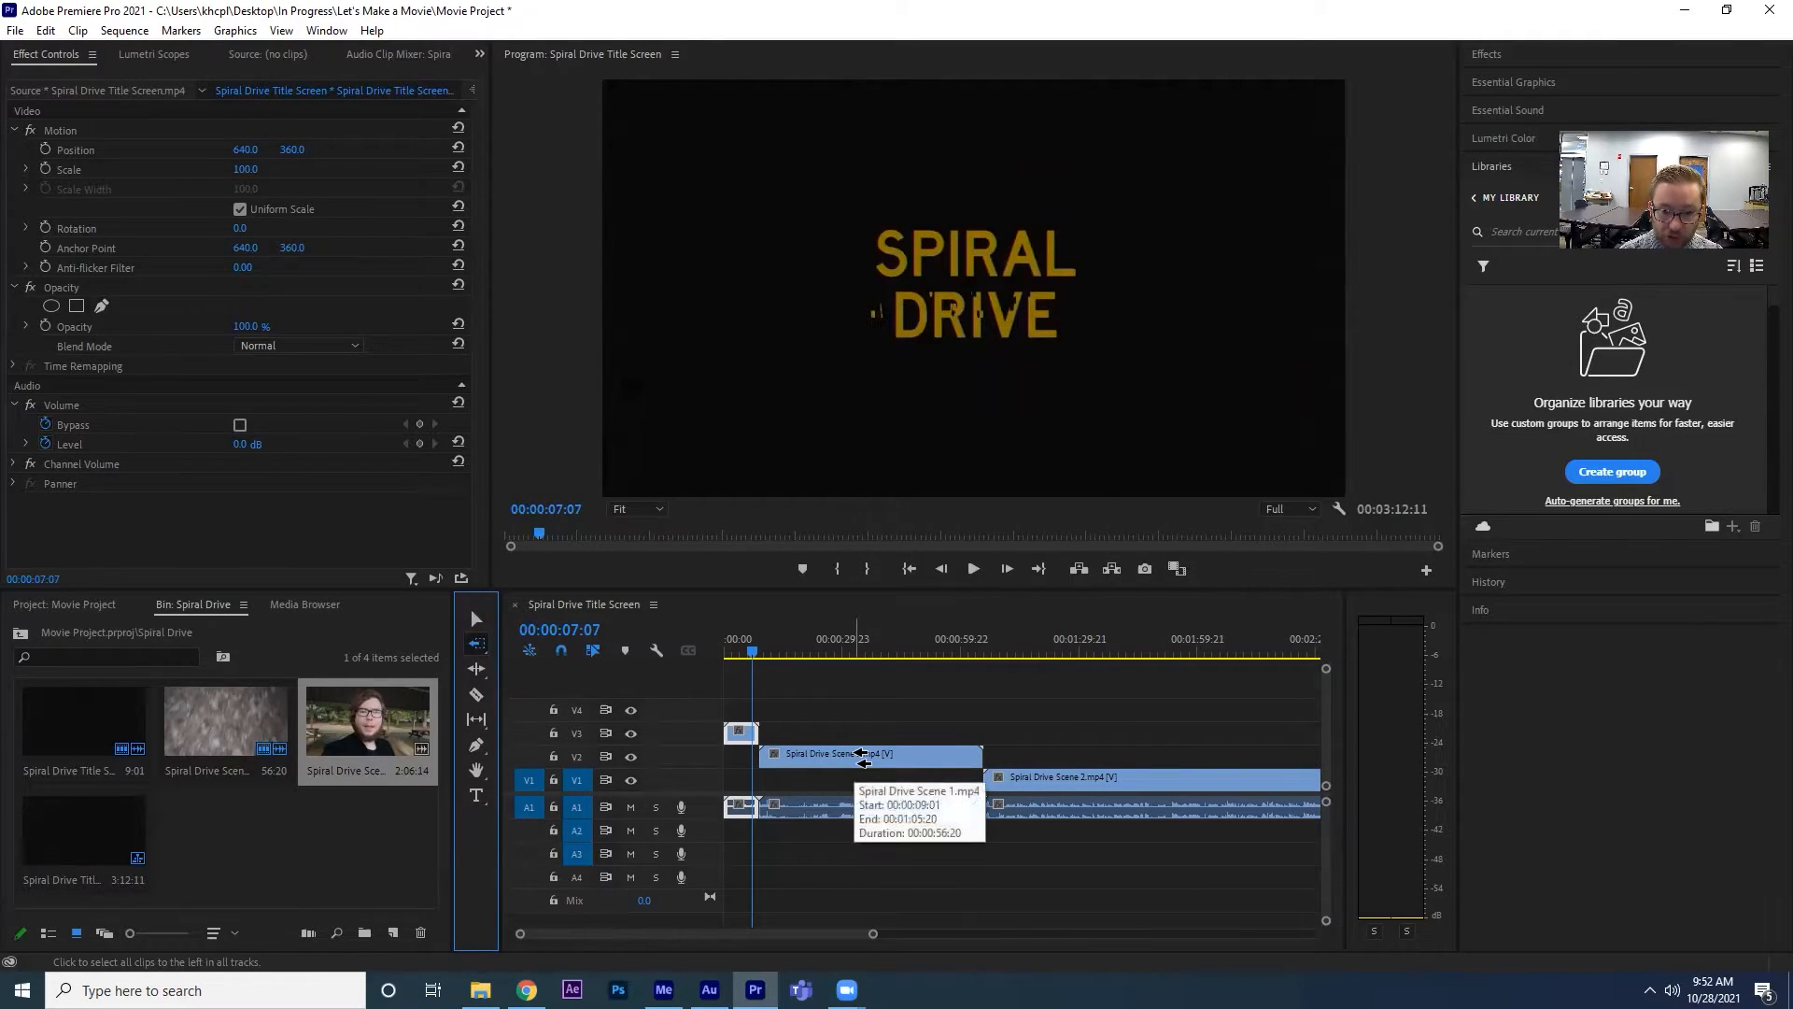
pyautogui.click(892, 766)
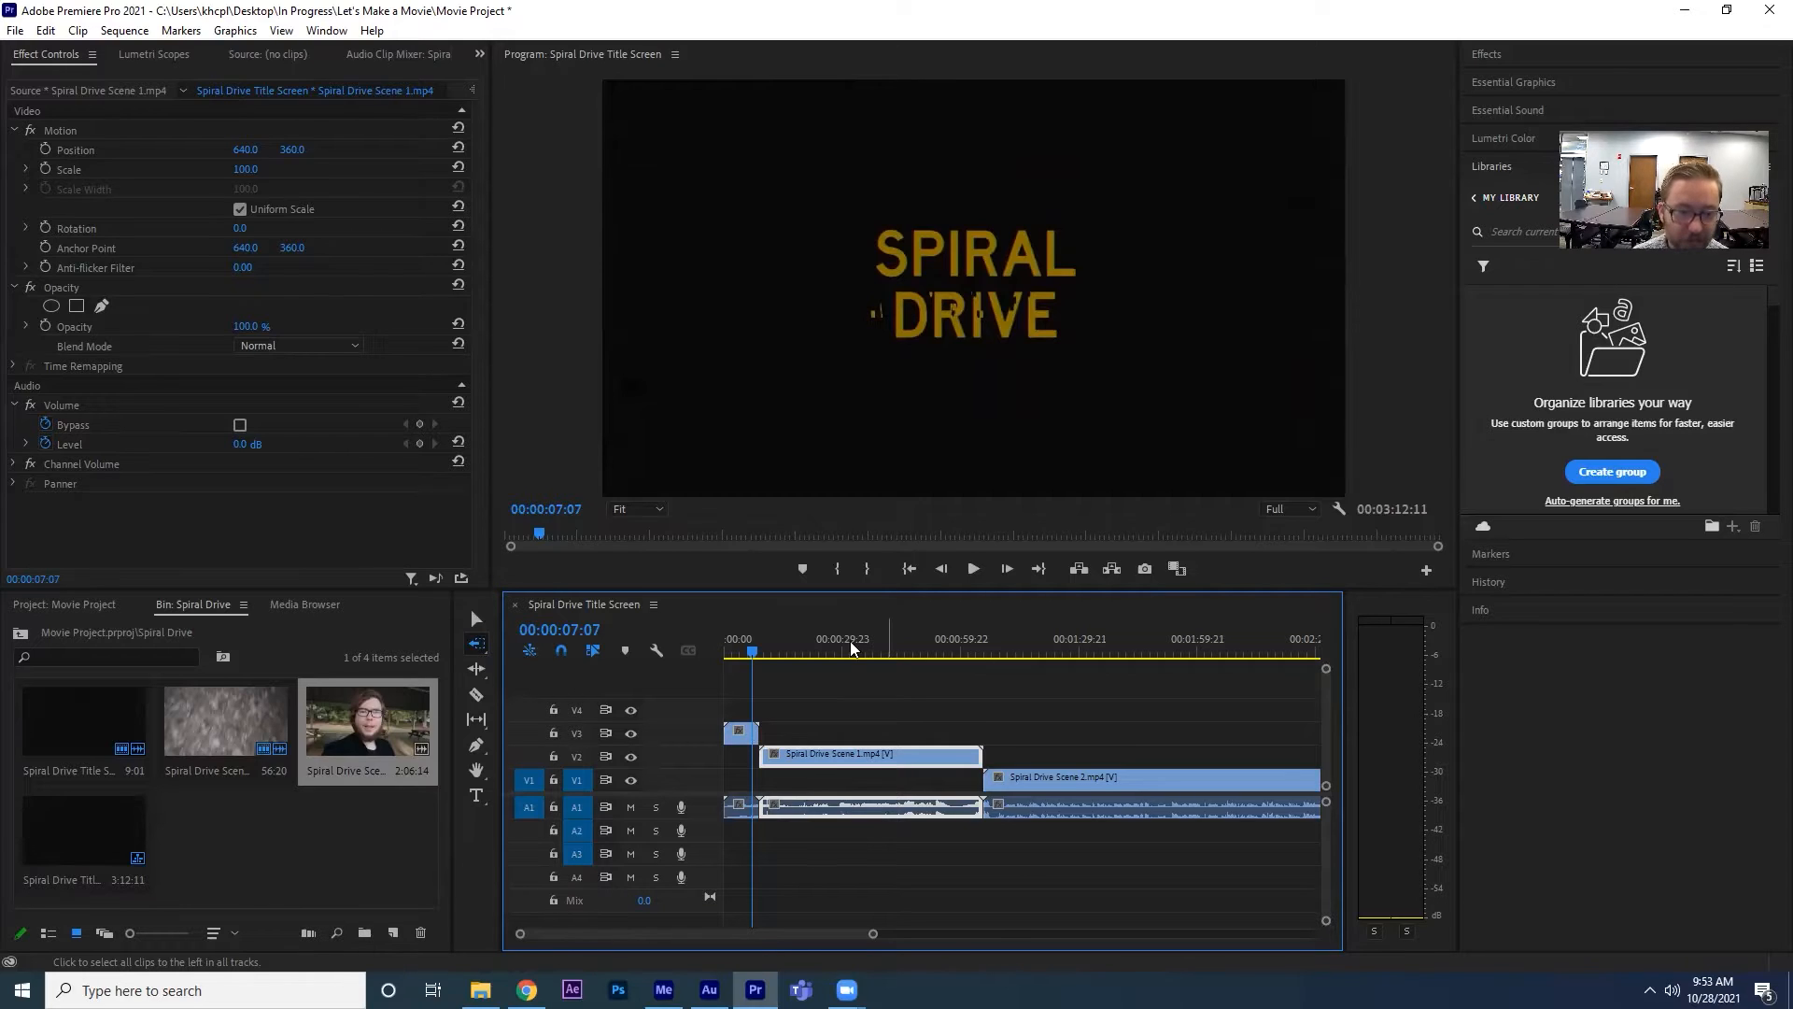
pyautogui.click(476, 626)
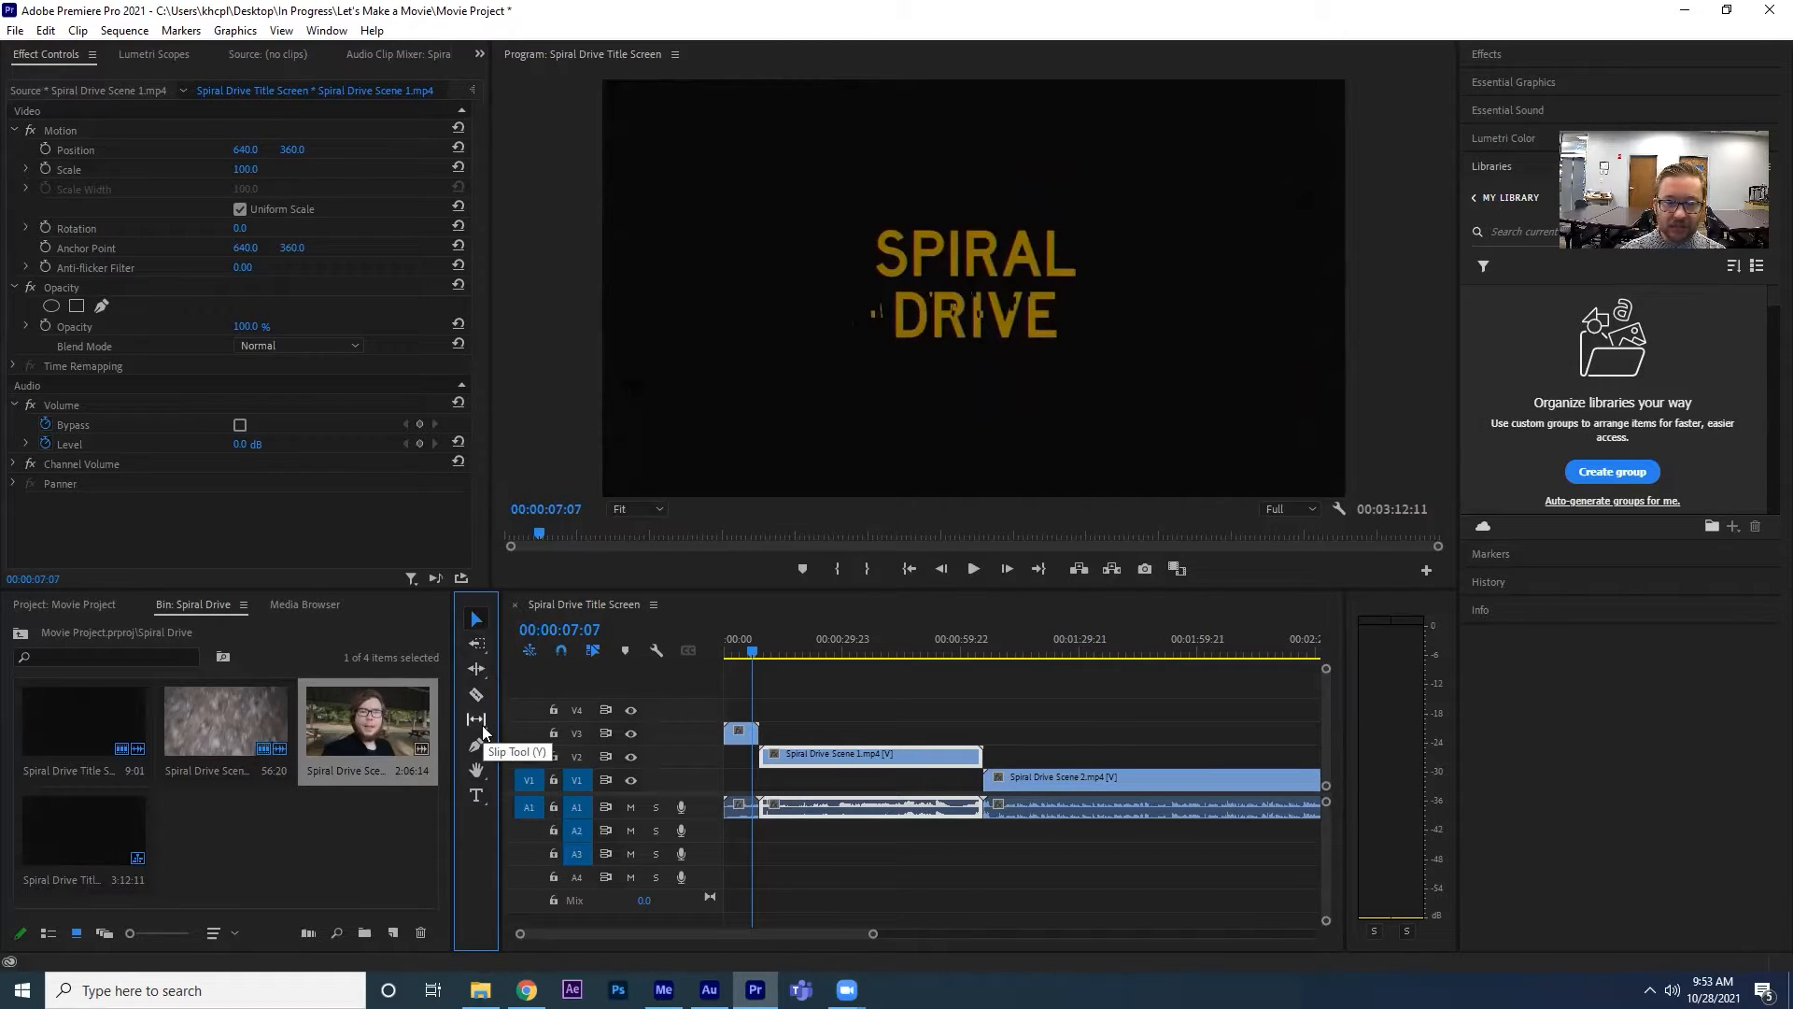
# Split the title screen clip on V3 at 00:00:02:01 with the Razor Tool.
pyautogui.click(475, 696)
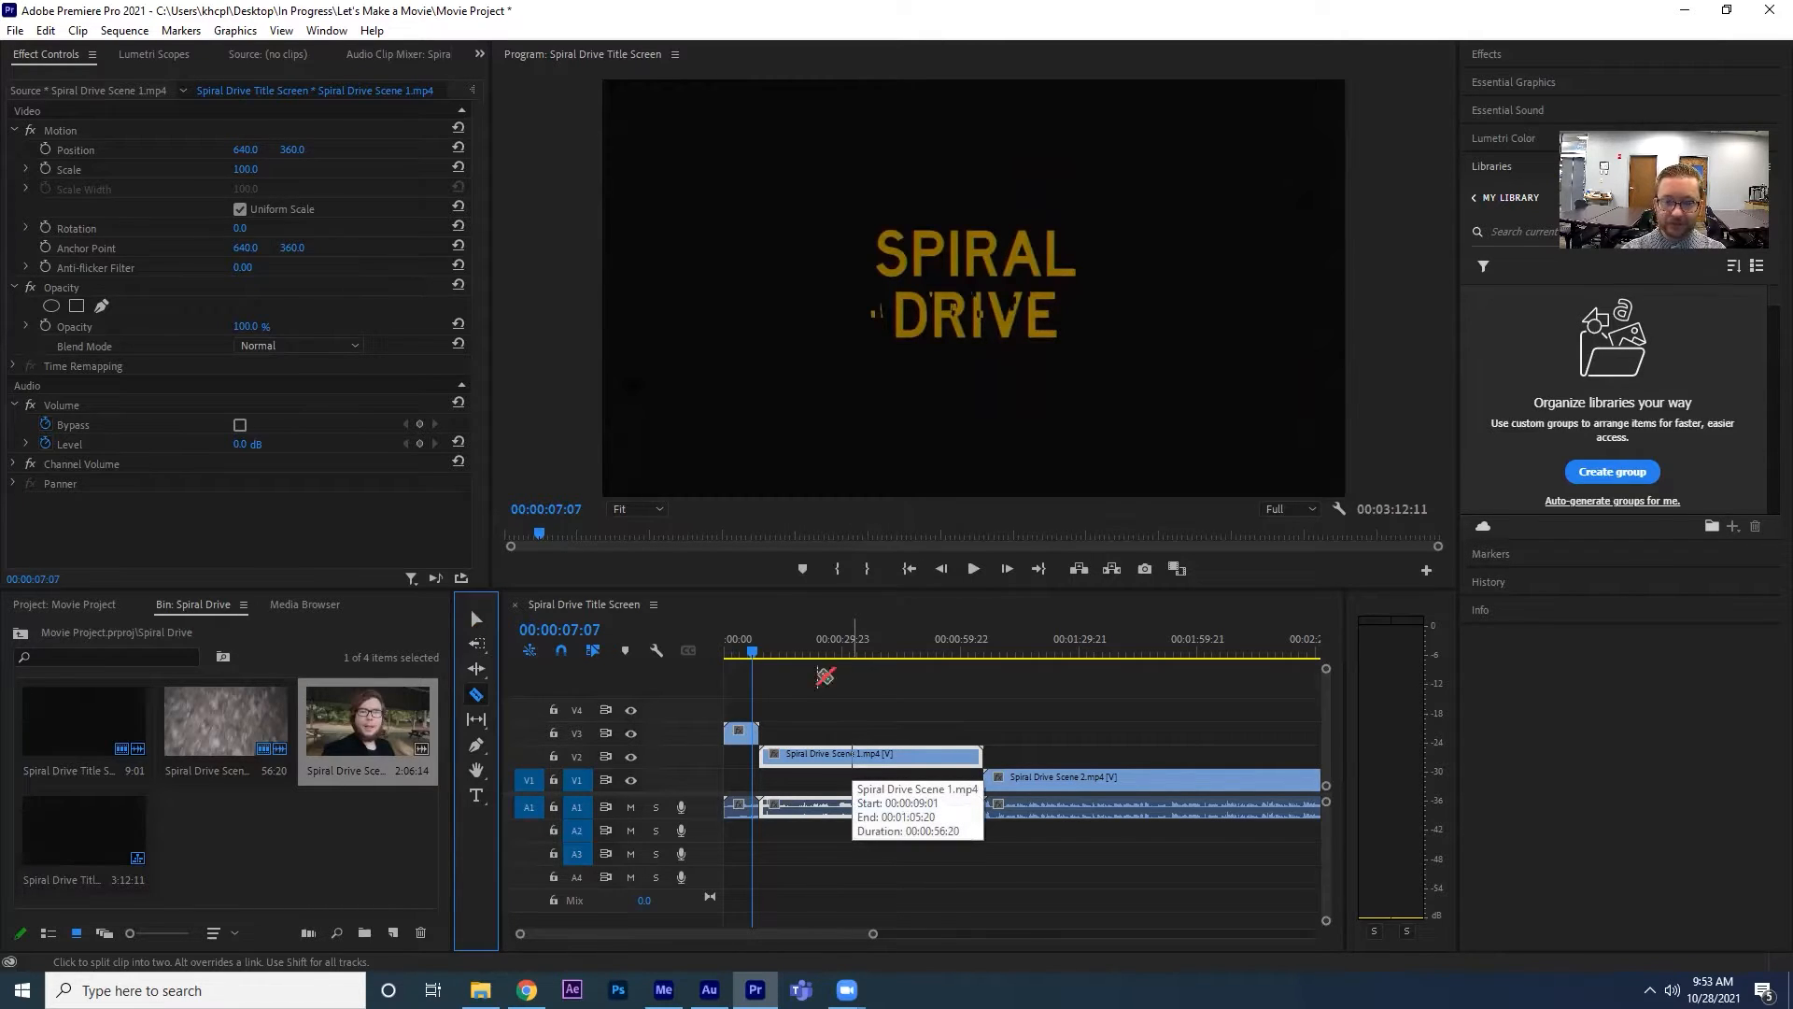
pyautogui.click(735, 654)
pyautogui.moveTo(735, 653)
pyautogui.mouseDown()
pyautogui.moveTo(759, 658)
pyautogui.moveTo(731, 671)
pyautogui.mouseUp()
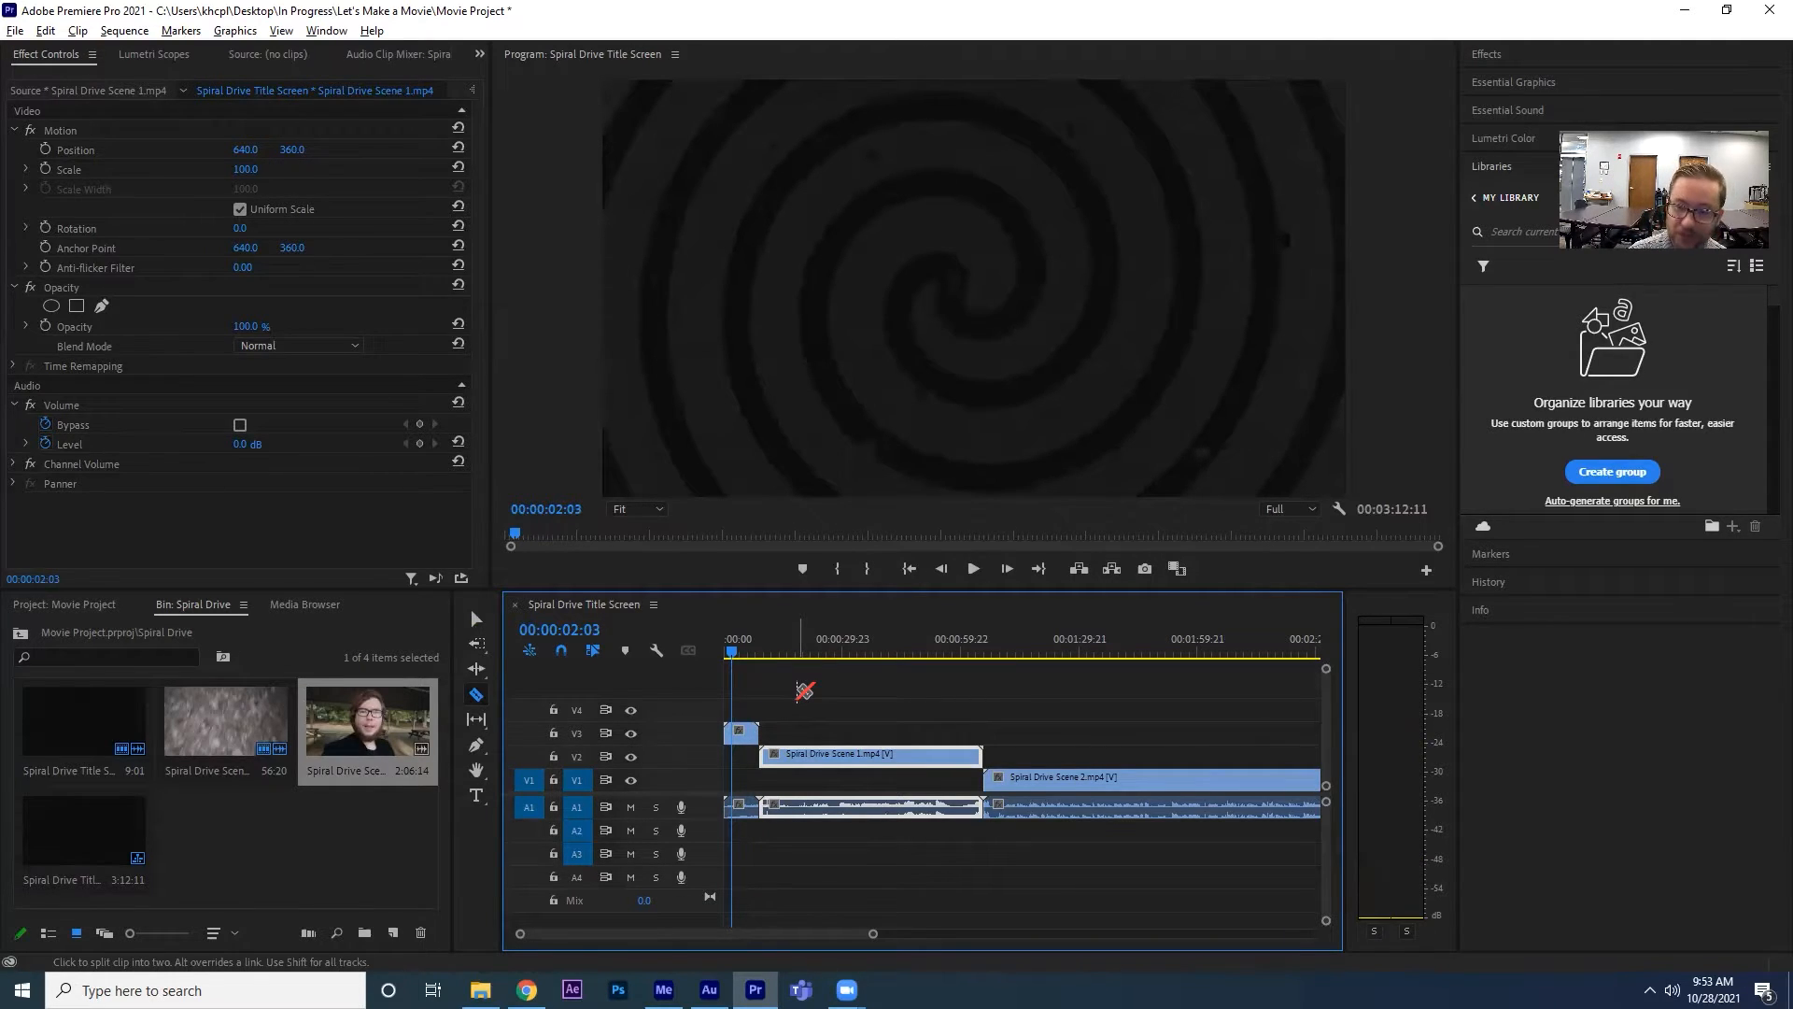
pyautogui.scroll(5, 794, 700)
pyautogui.scroll(3, 778, 713)
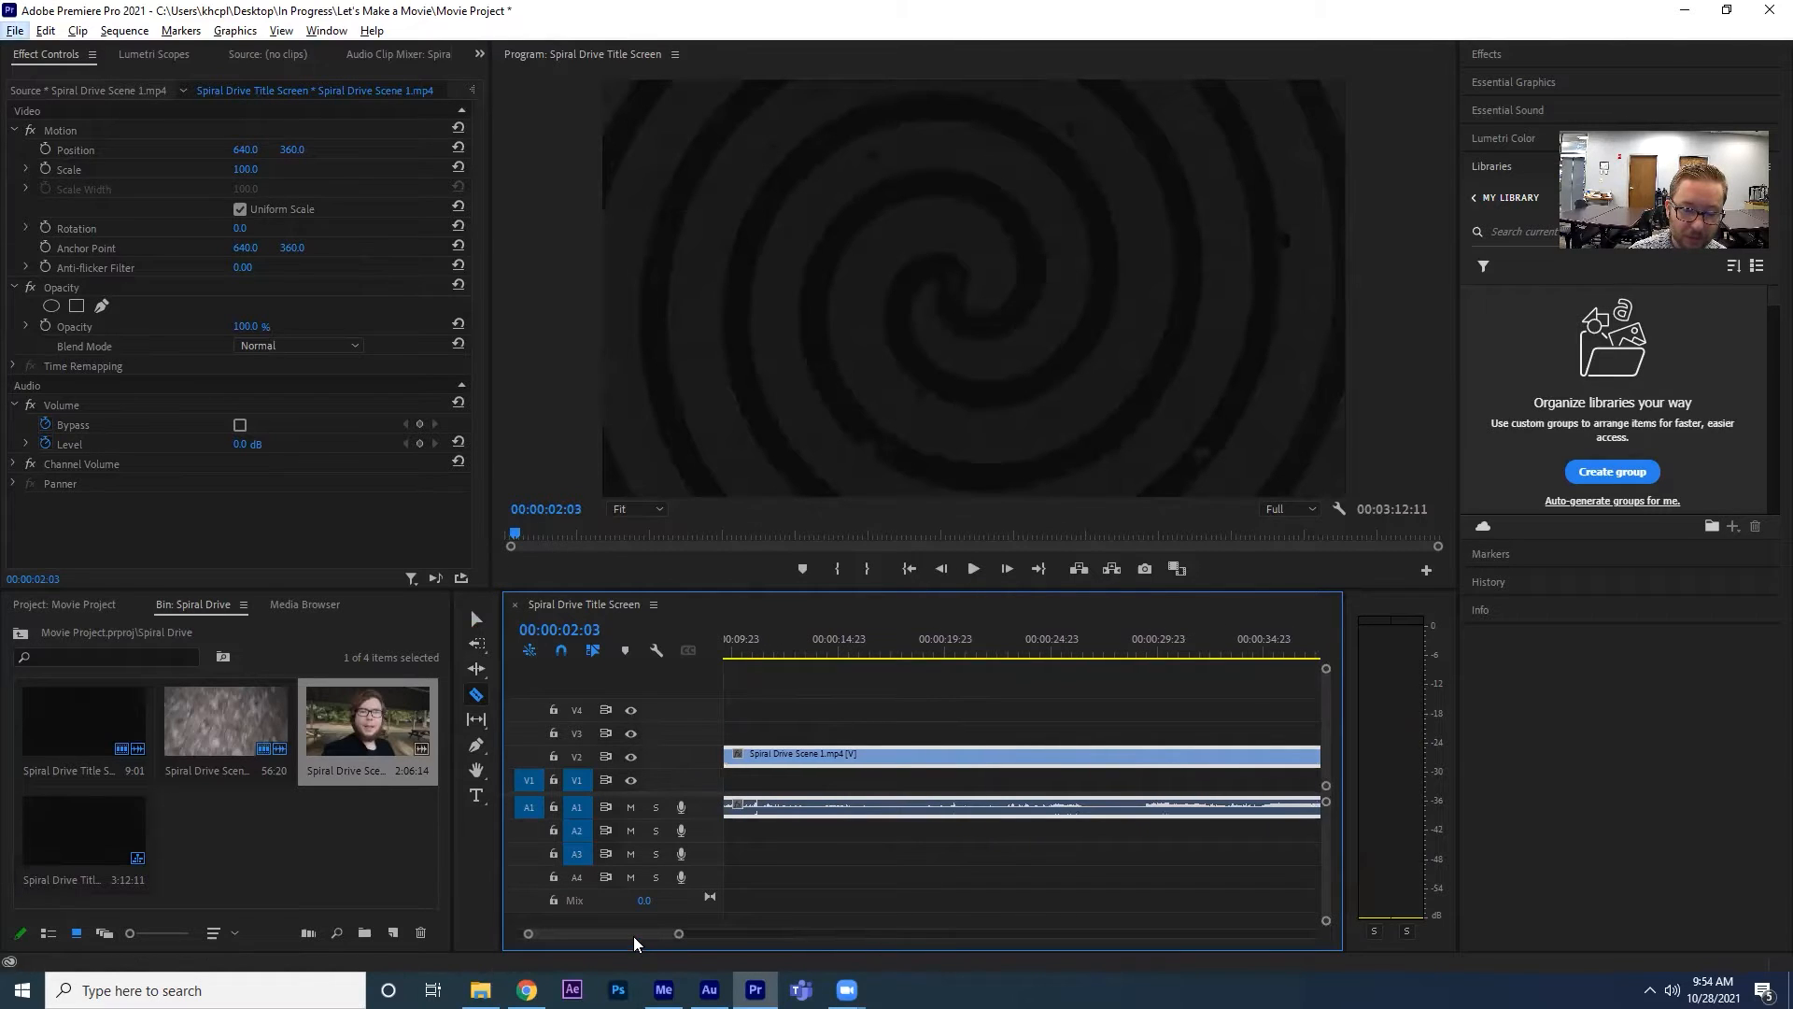
pyautogui.moveTo(634, 936); pyautogui.dragTo(556, 937)
pyautogui.moveTo(767, 656); pyautogui.dragTo(766, 654)
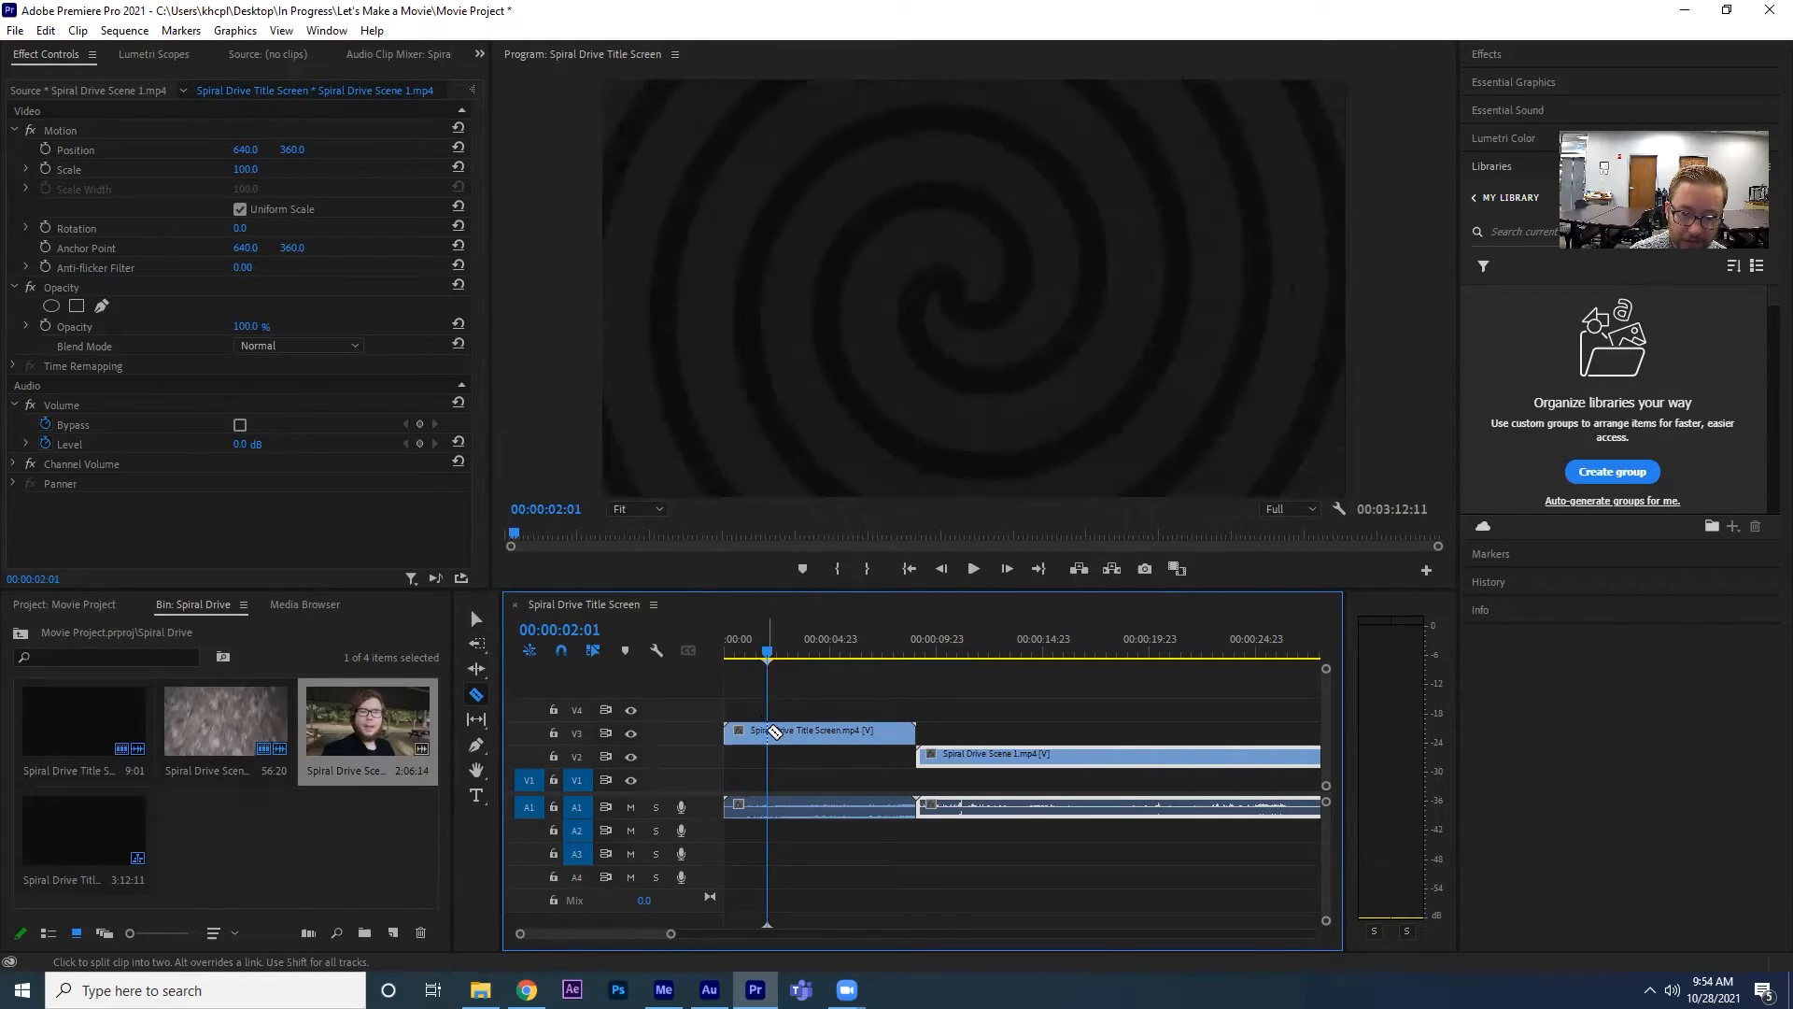
pyautogui.click(769, 731)
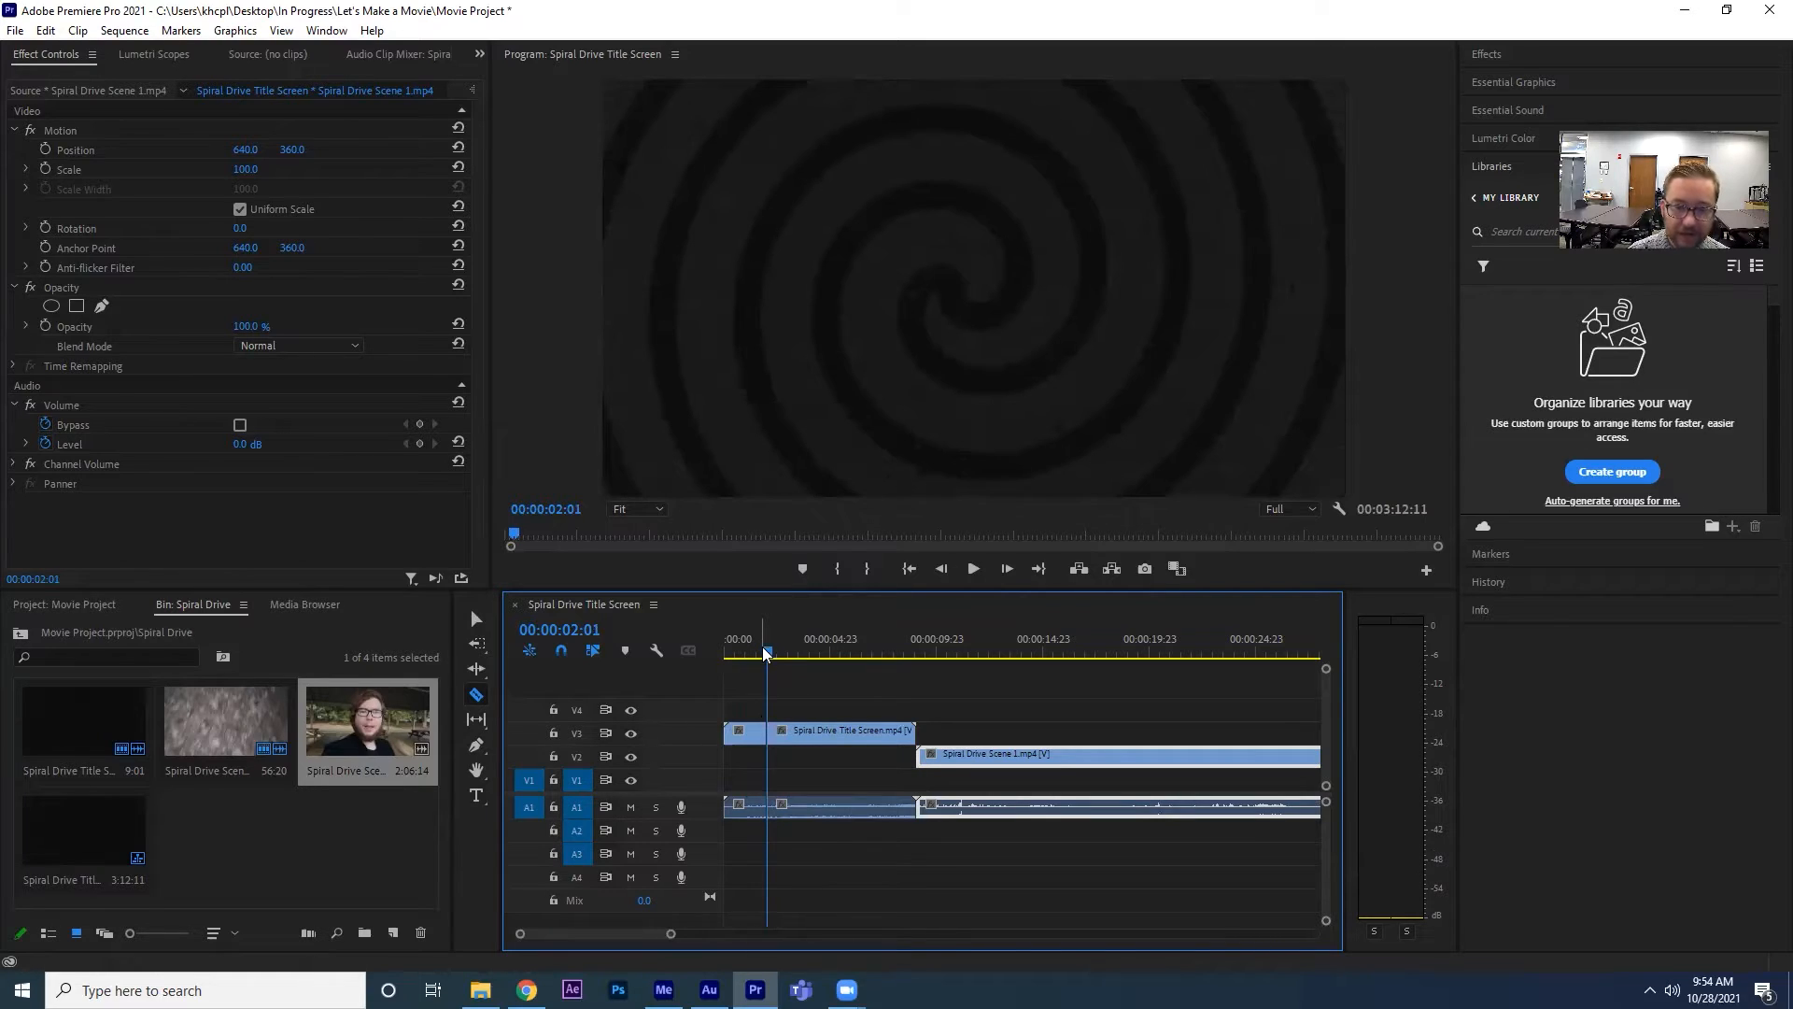
# Delete the opening piece of the title screen clip before 00:00:02:01 and play the sequence from the start.
pyautogui.click(476, 619)
pyautogui.click(751, 738)
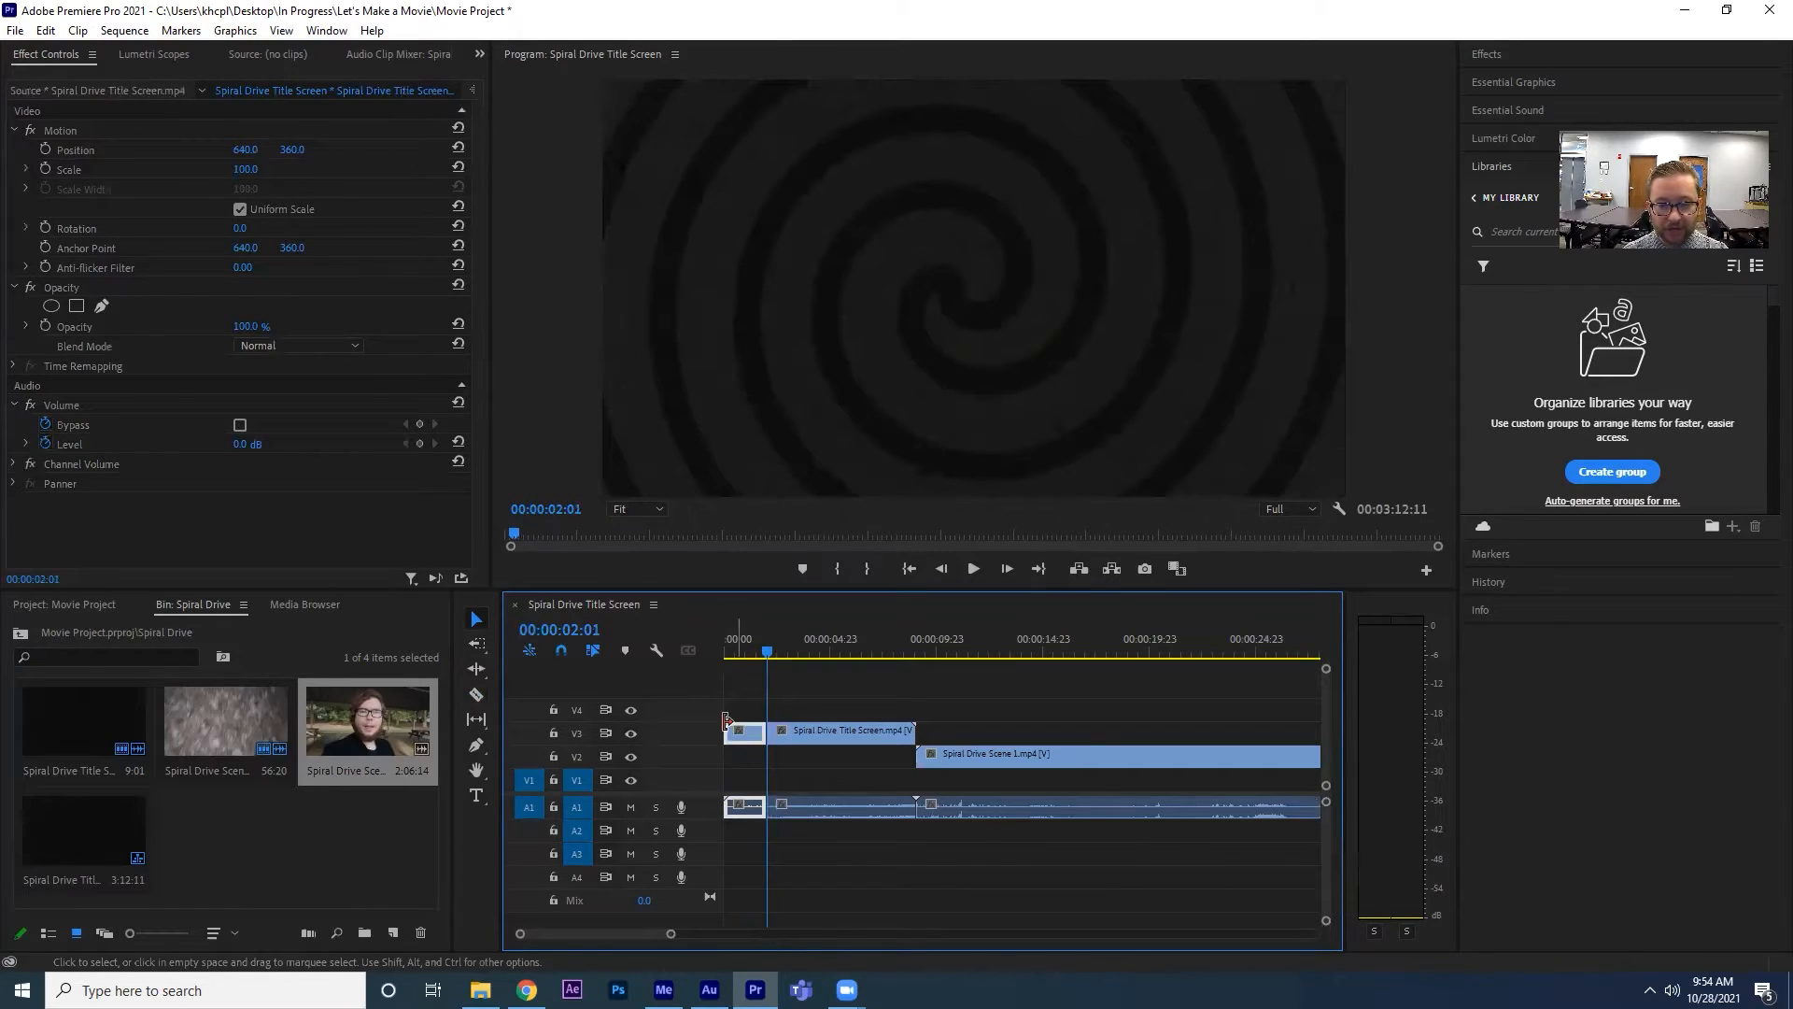
pyautogui.press('Delete')
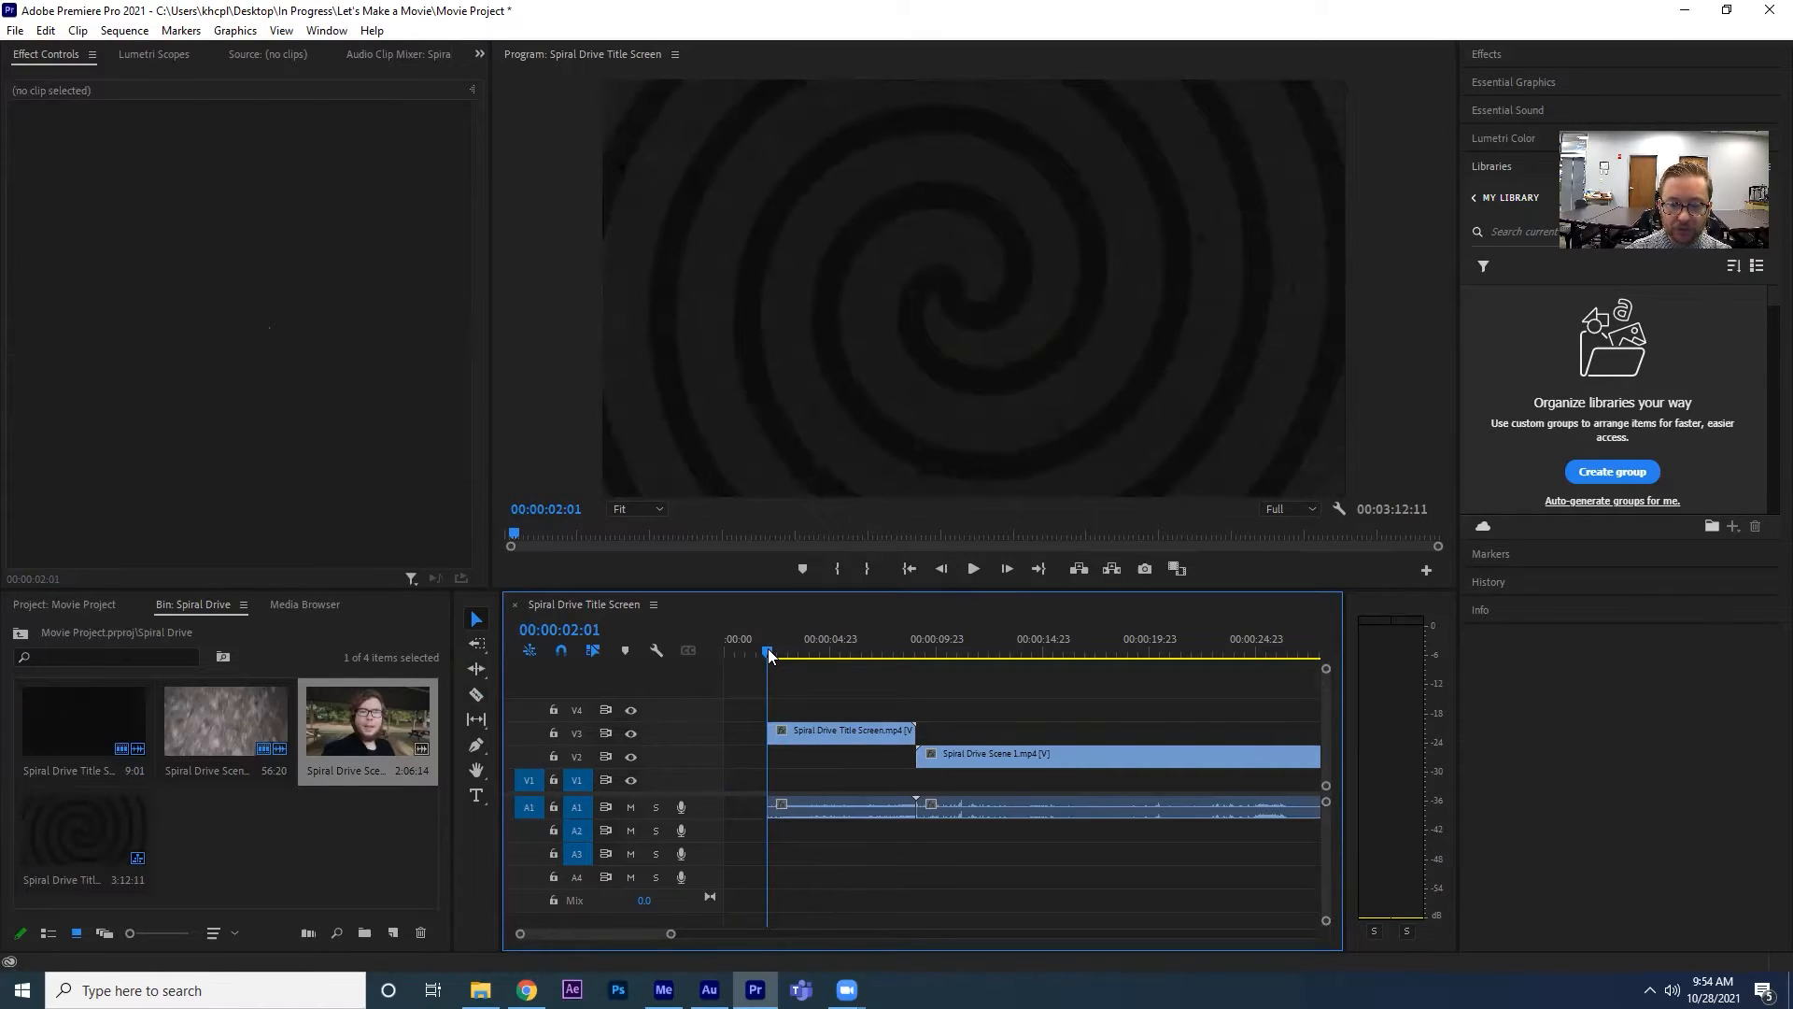
pyautogui.moveTo(769, 649); pyautogui.dragTo(711, 693)
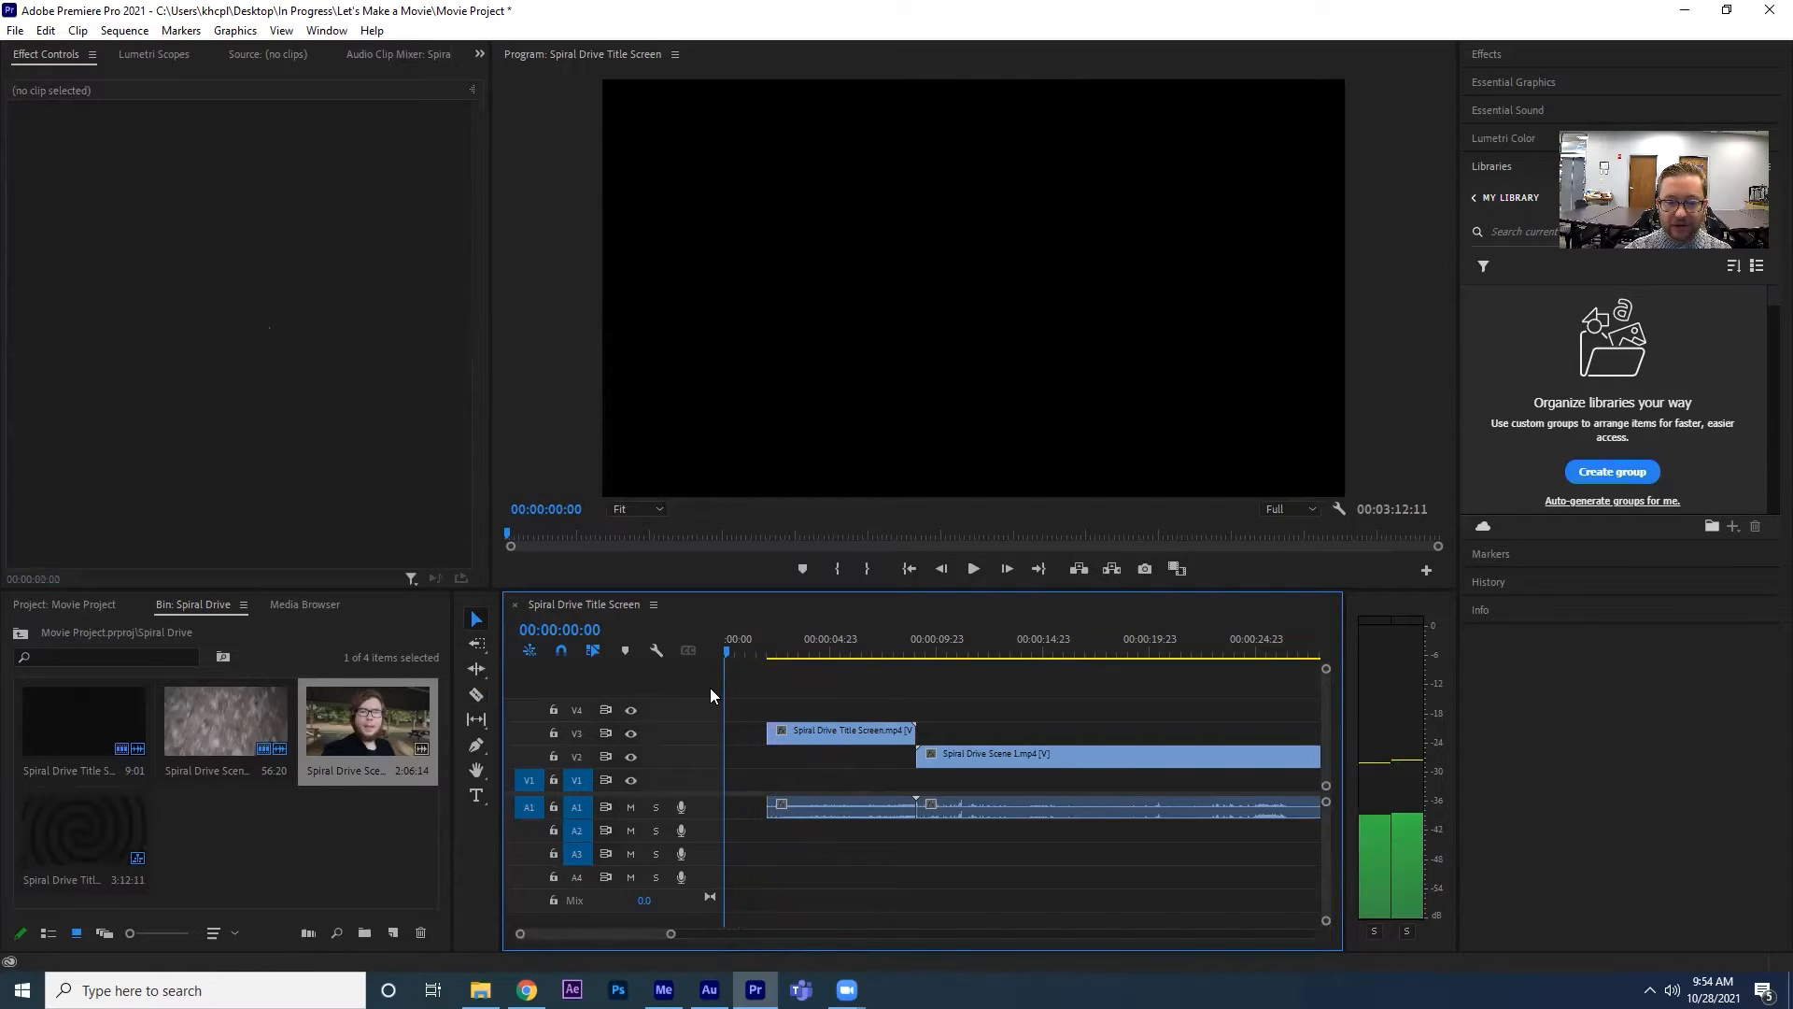
pyautogui.press('space')
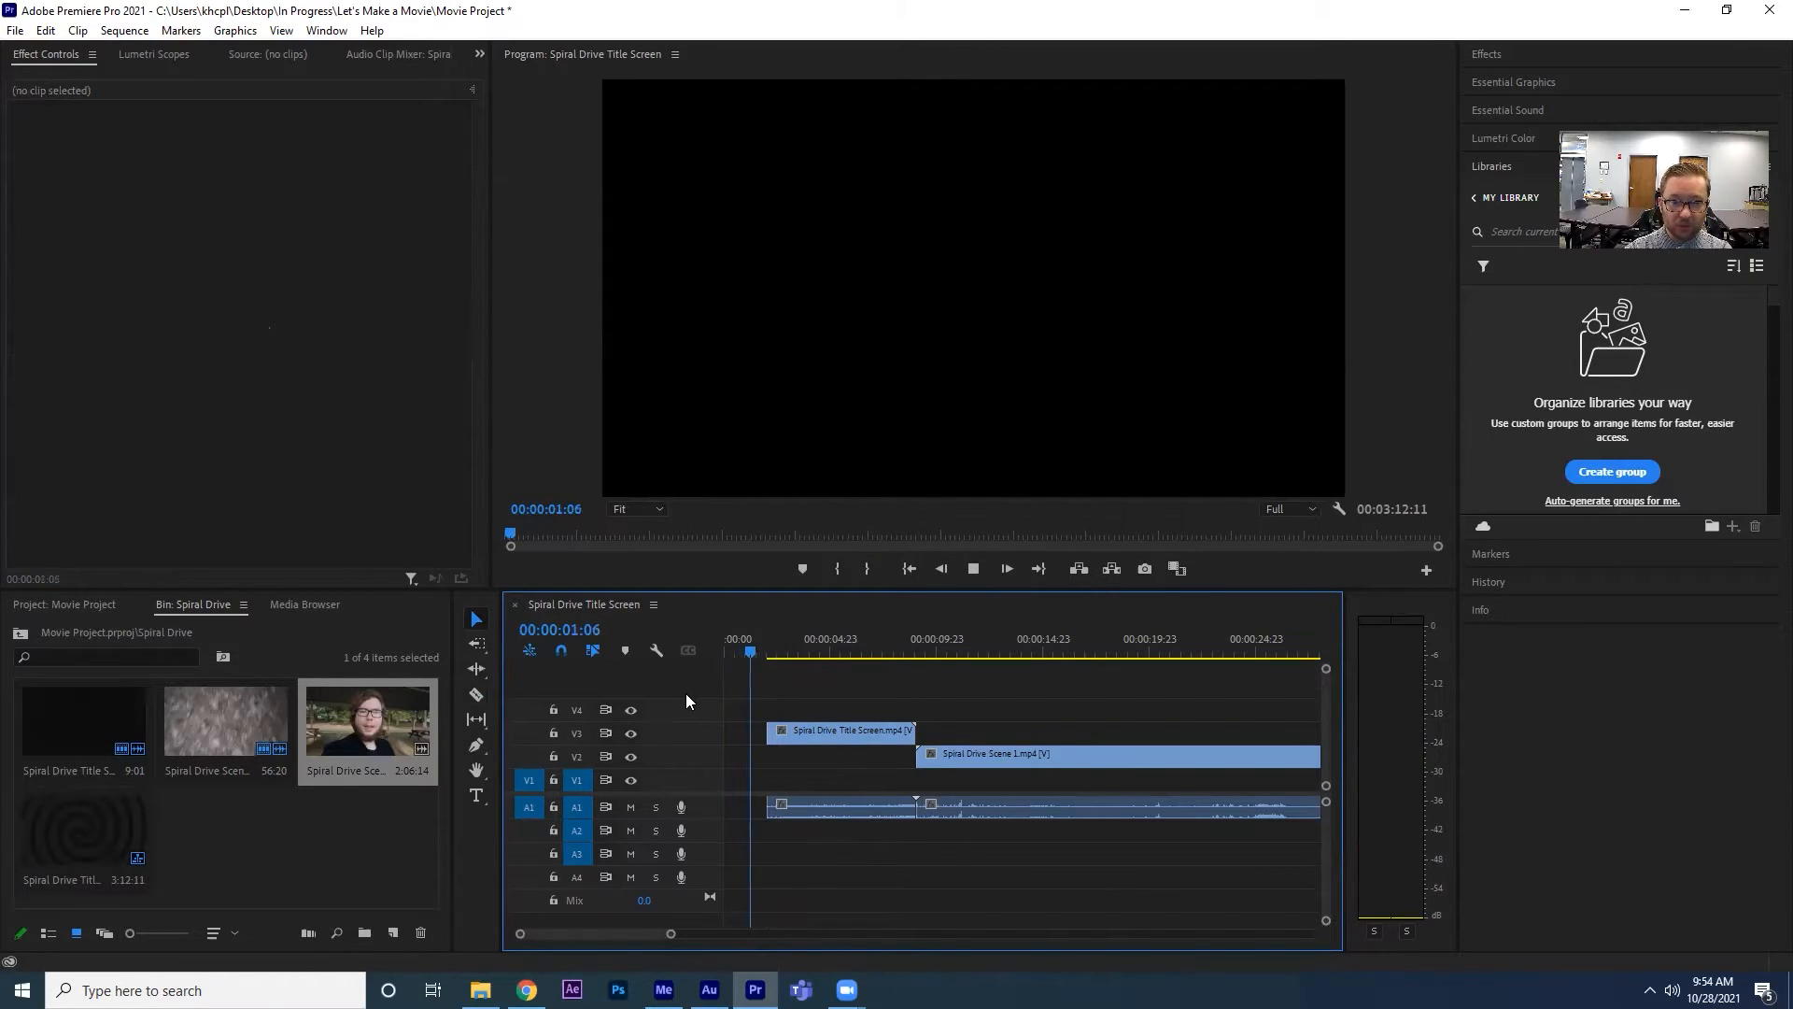
pyautogui.press('space')
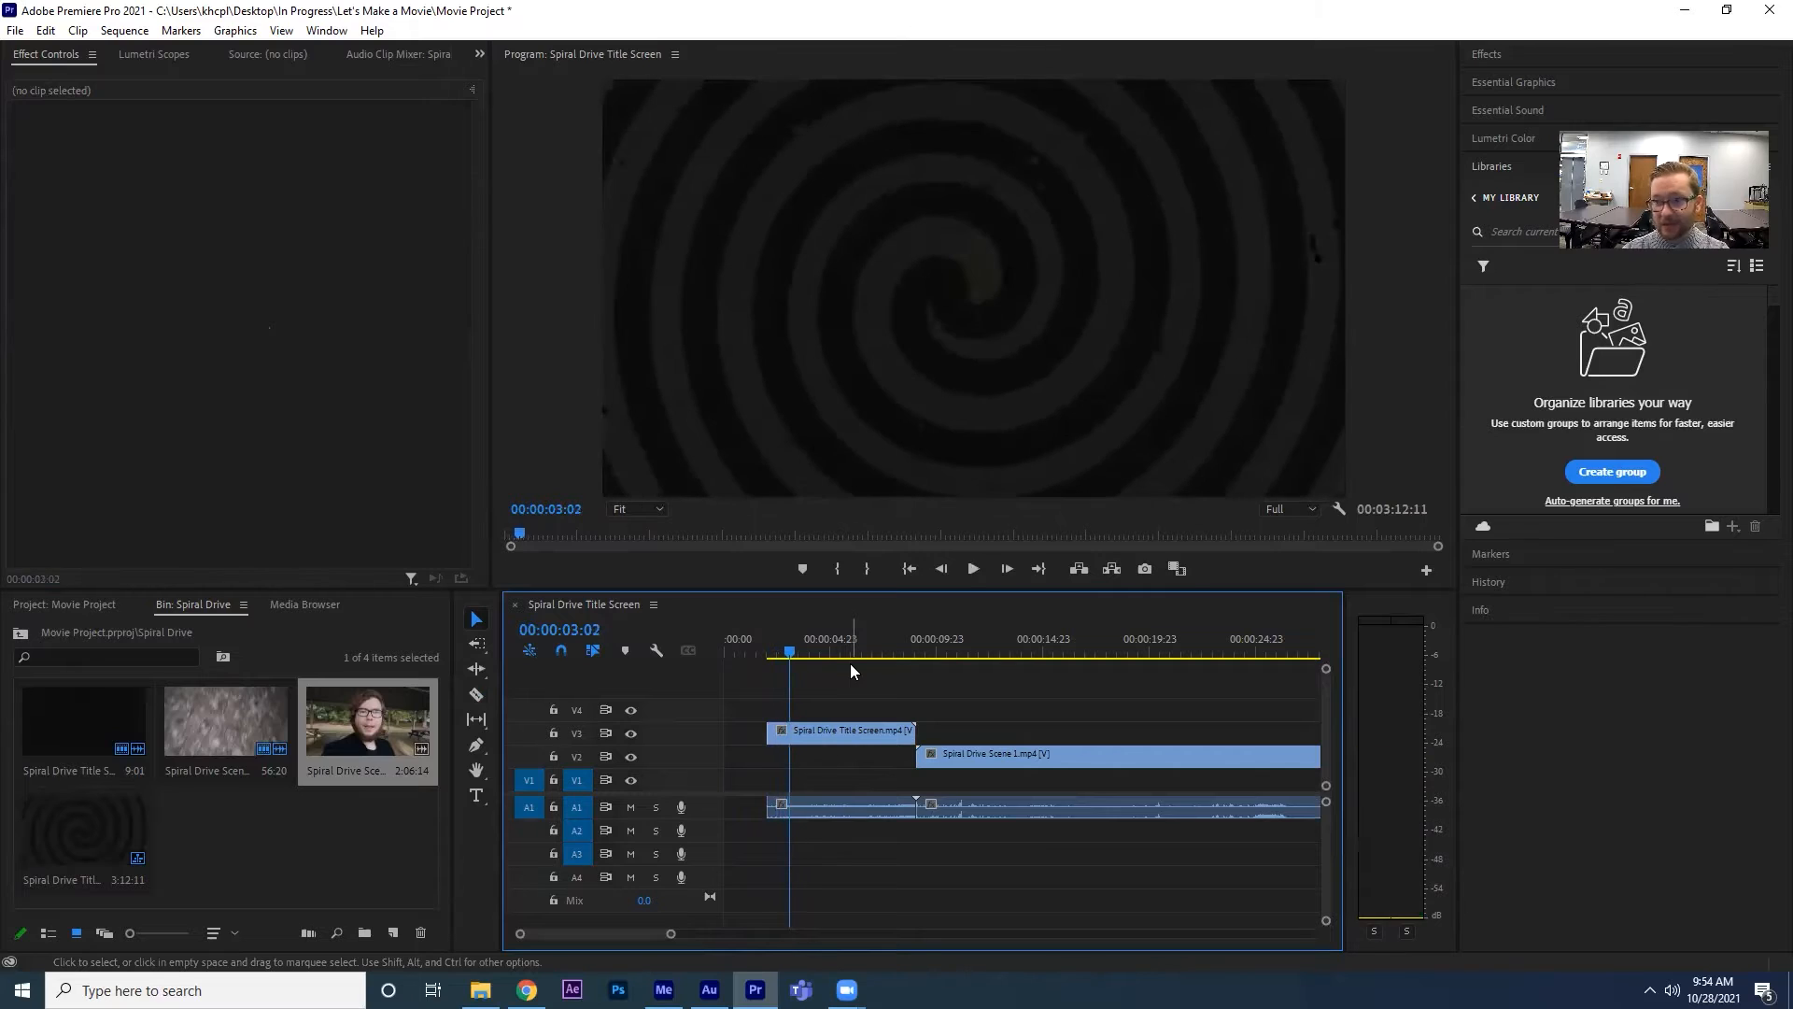
# Ripple delete the empty gap before the title screen clip and play back the new opening.
pyautogui.rightClick(739, 725)
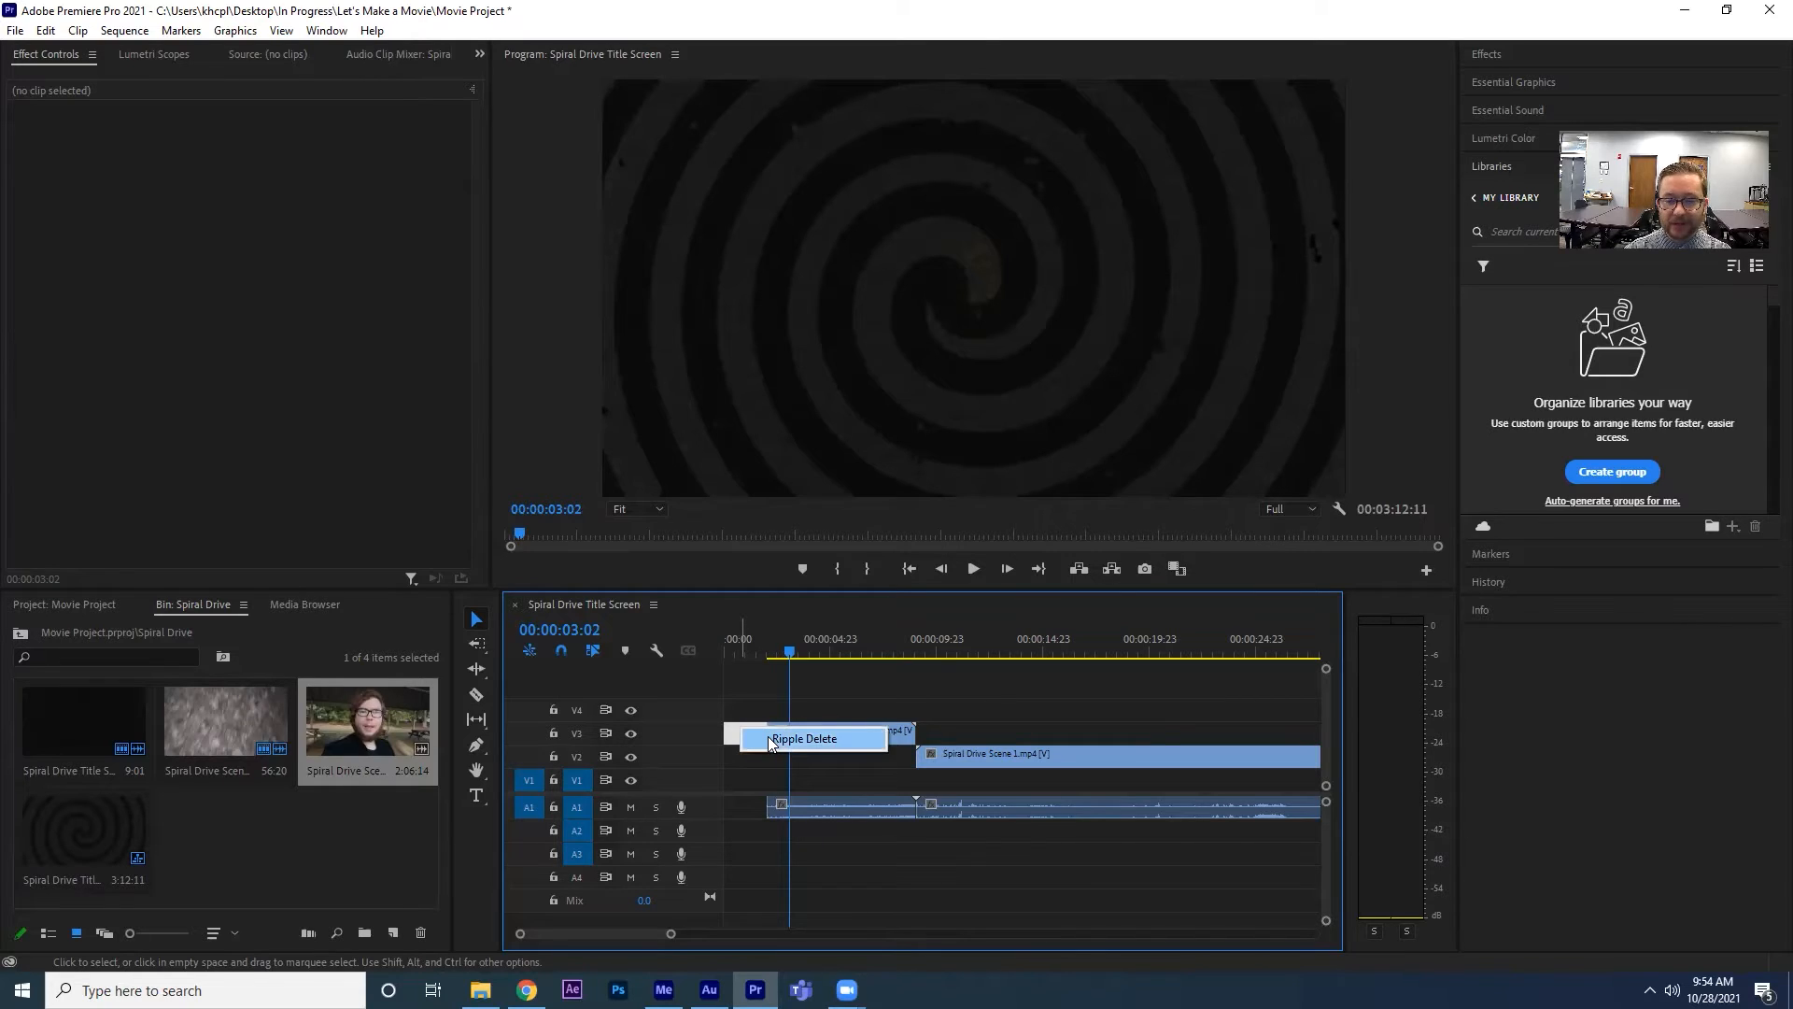
pyautogui.click(803, 738)
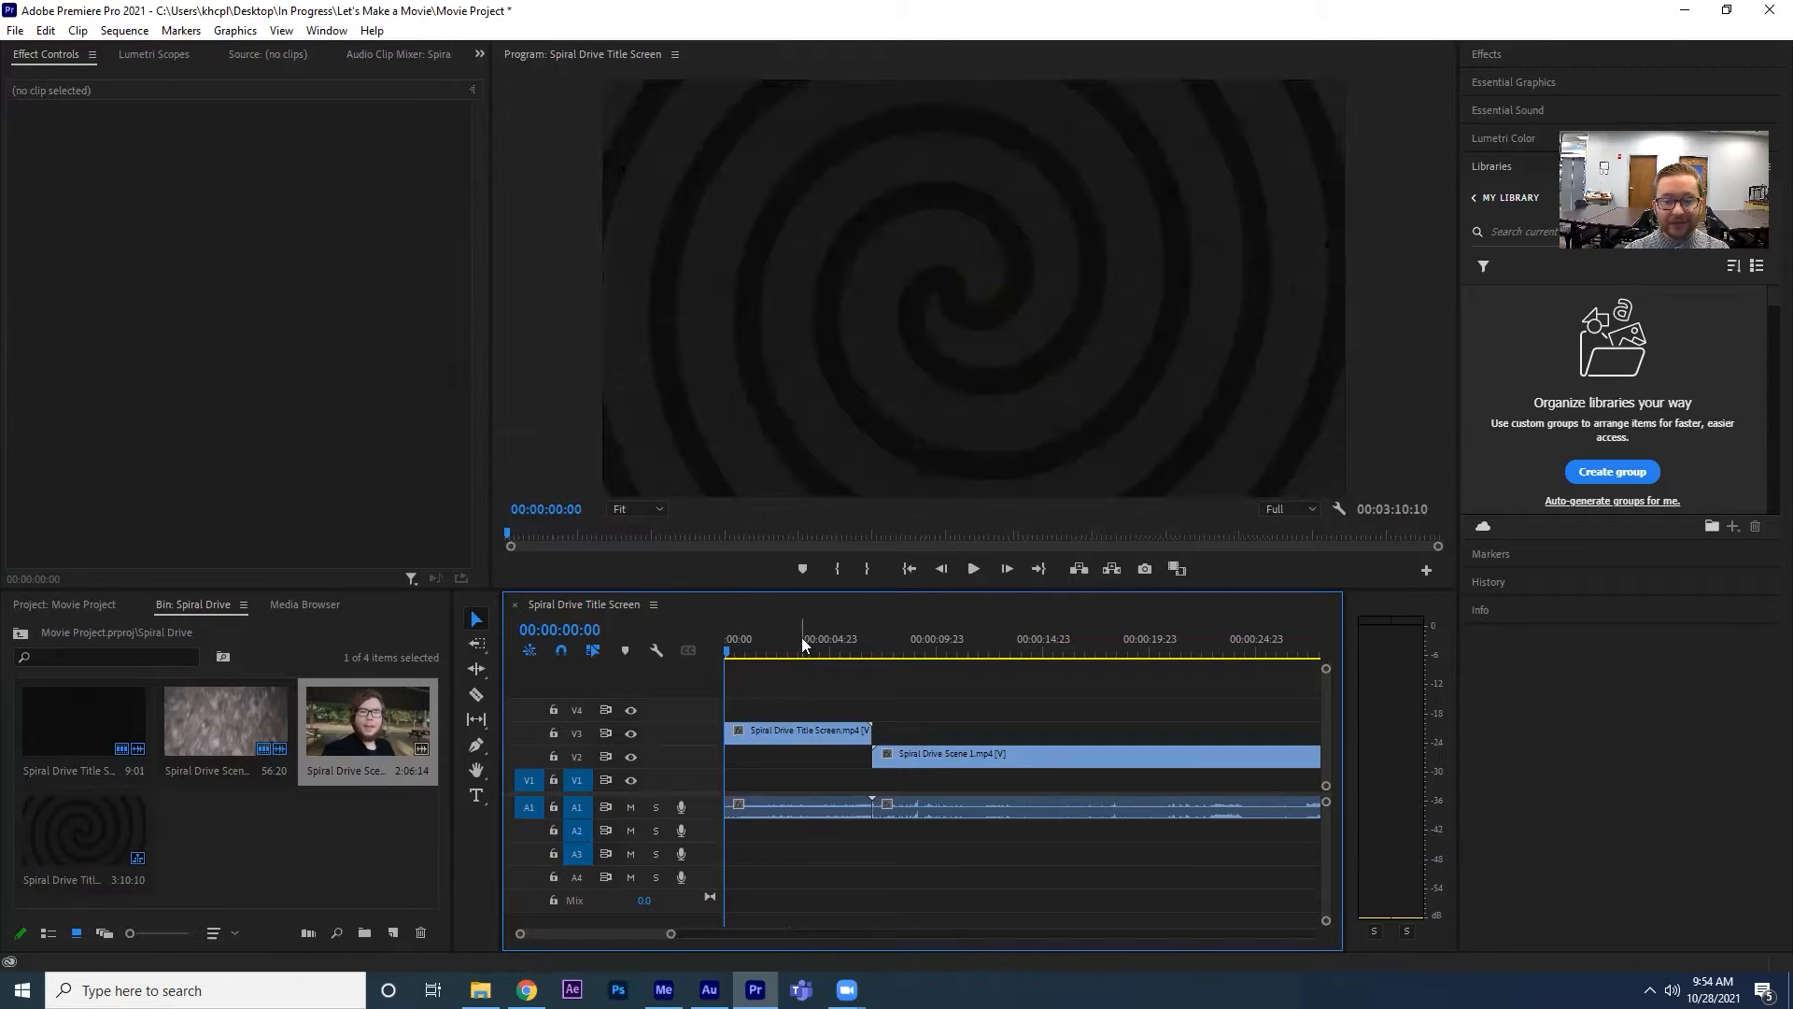
pyautogui.press('space')
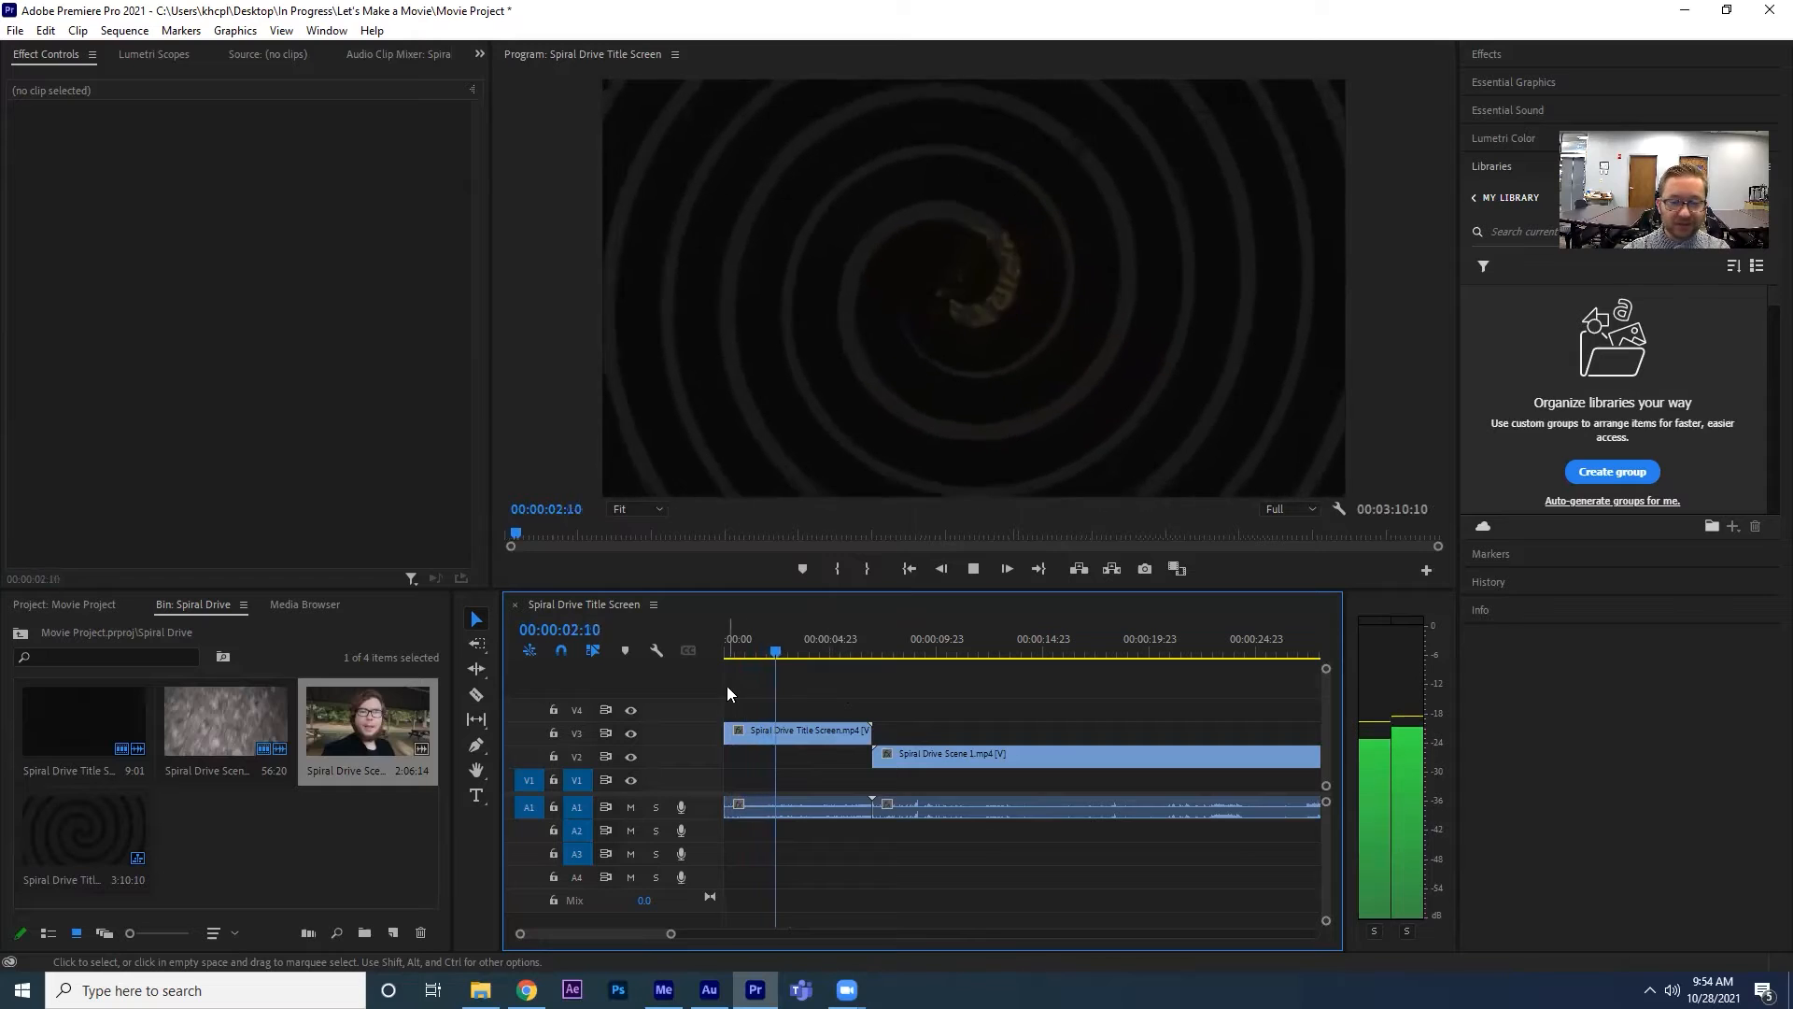
pyautogui.press('space')
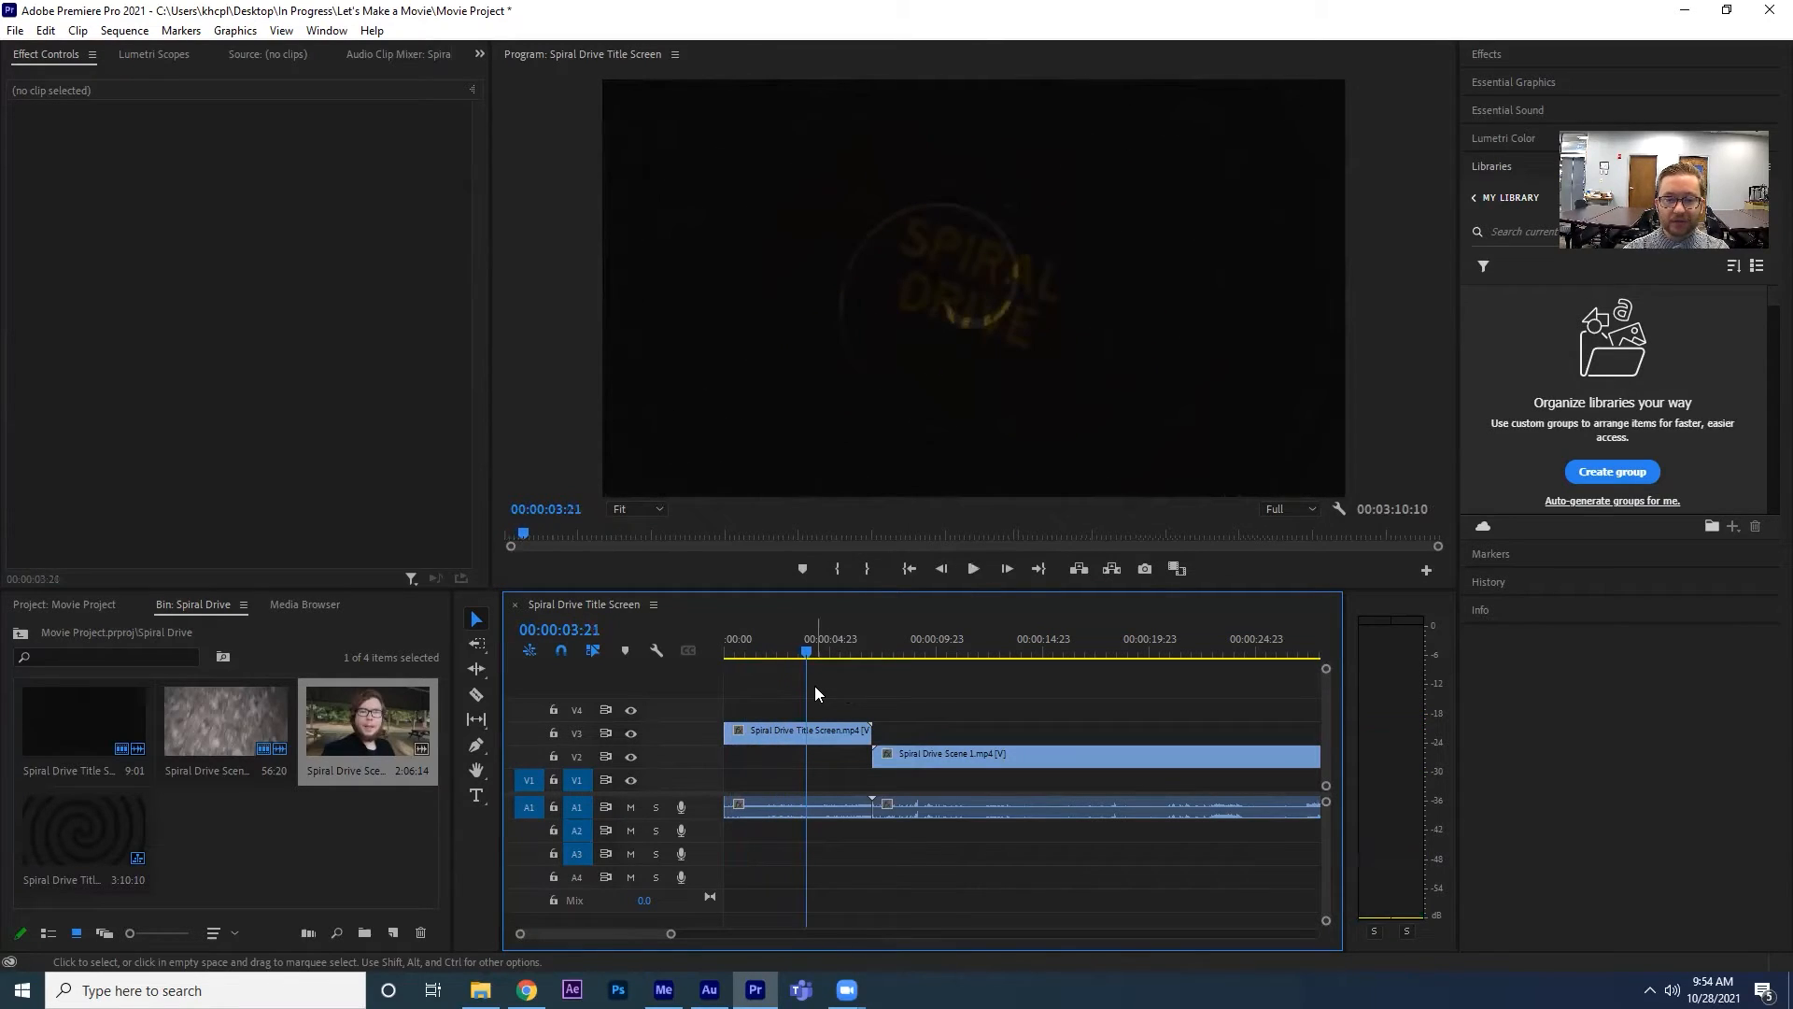
# Split the Scene 1 clip on V2 at about 00:00:15 with the Razor Tool and delete the part after the cut.
pyautogui.click(476, 719)
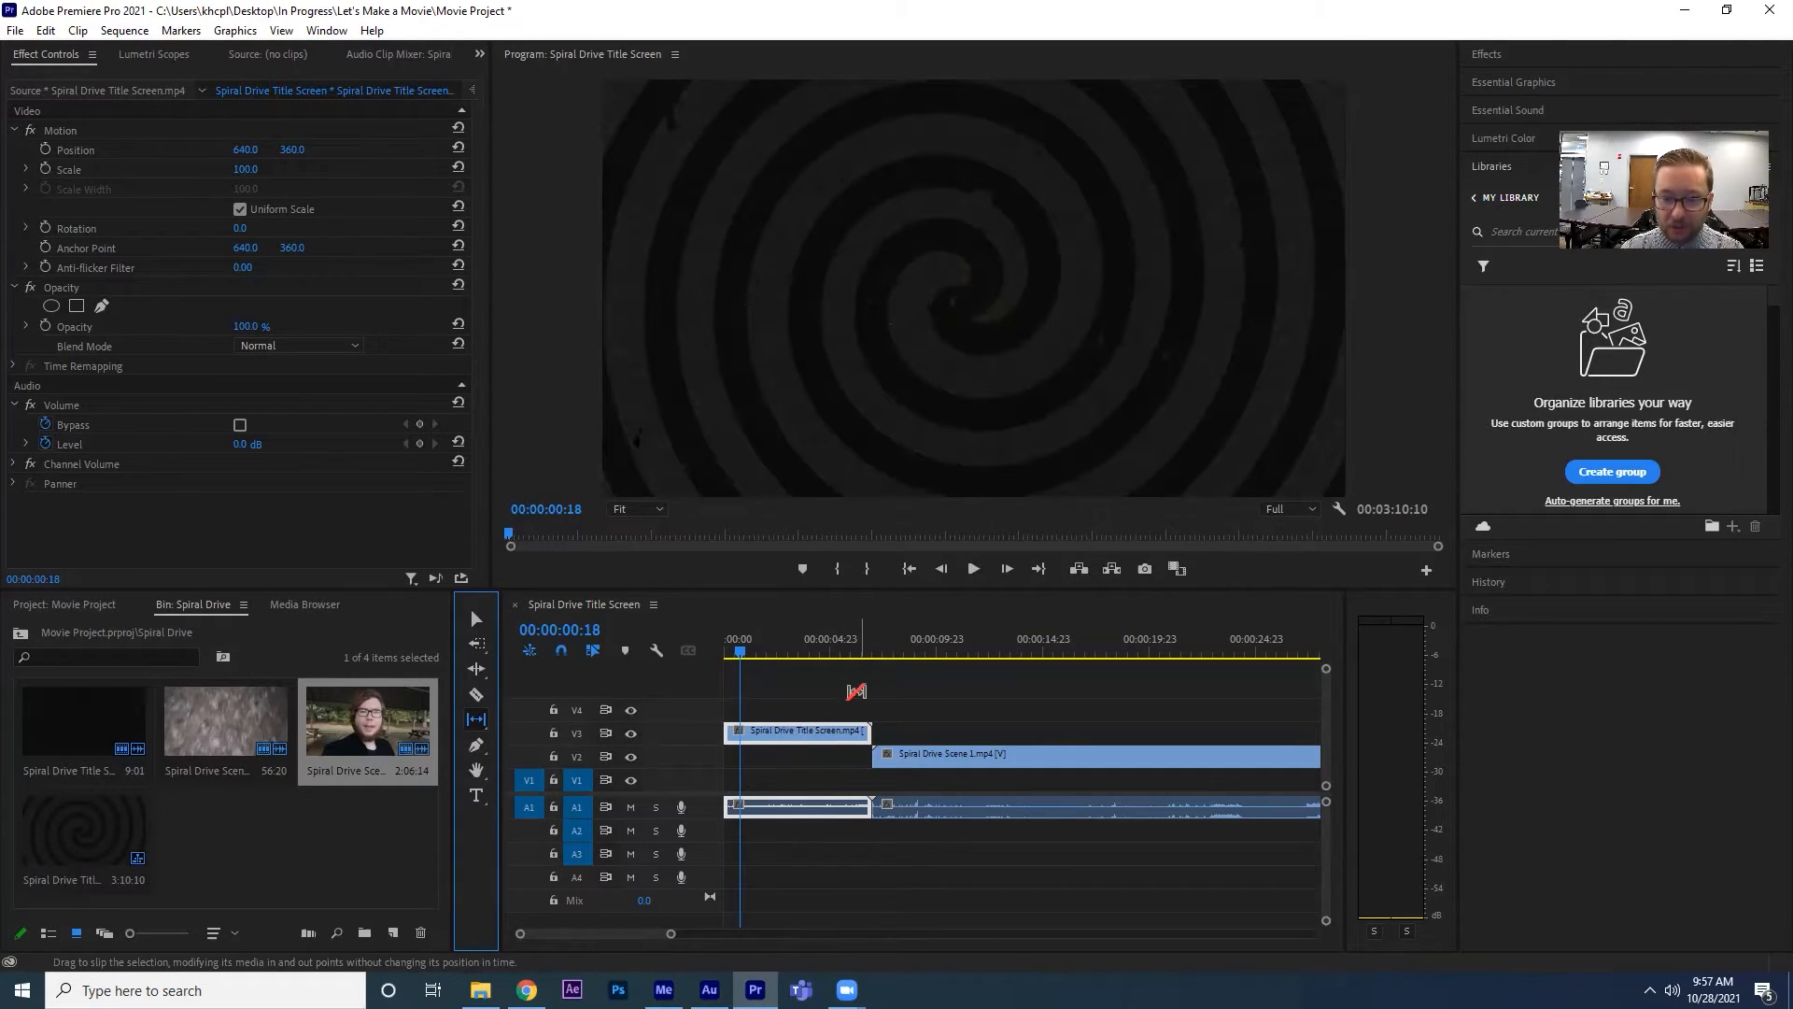
pyautogui.click(477, 694)
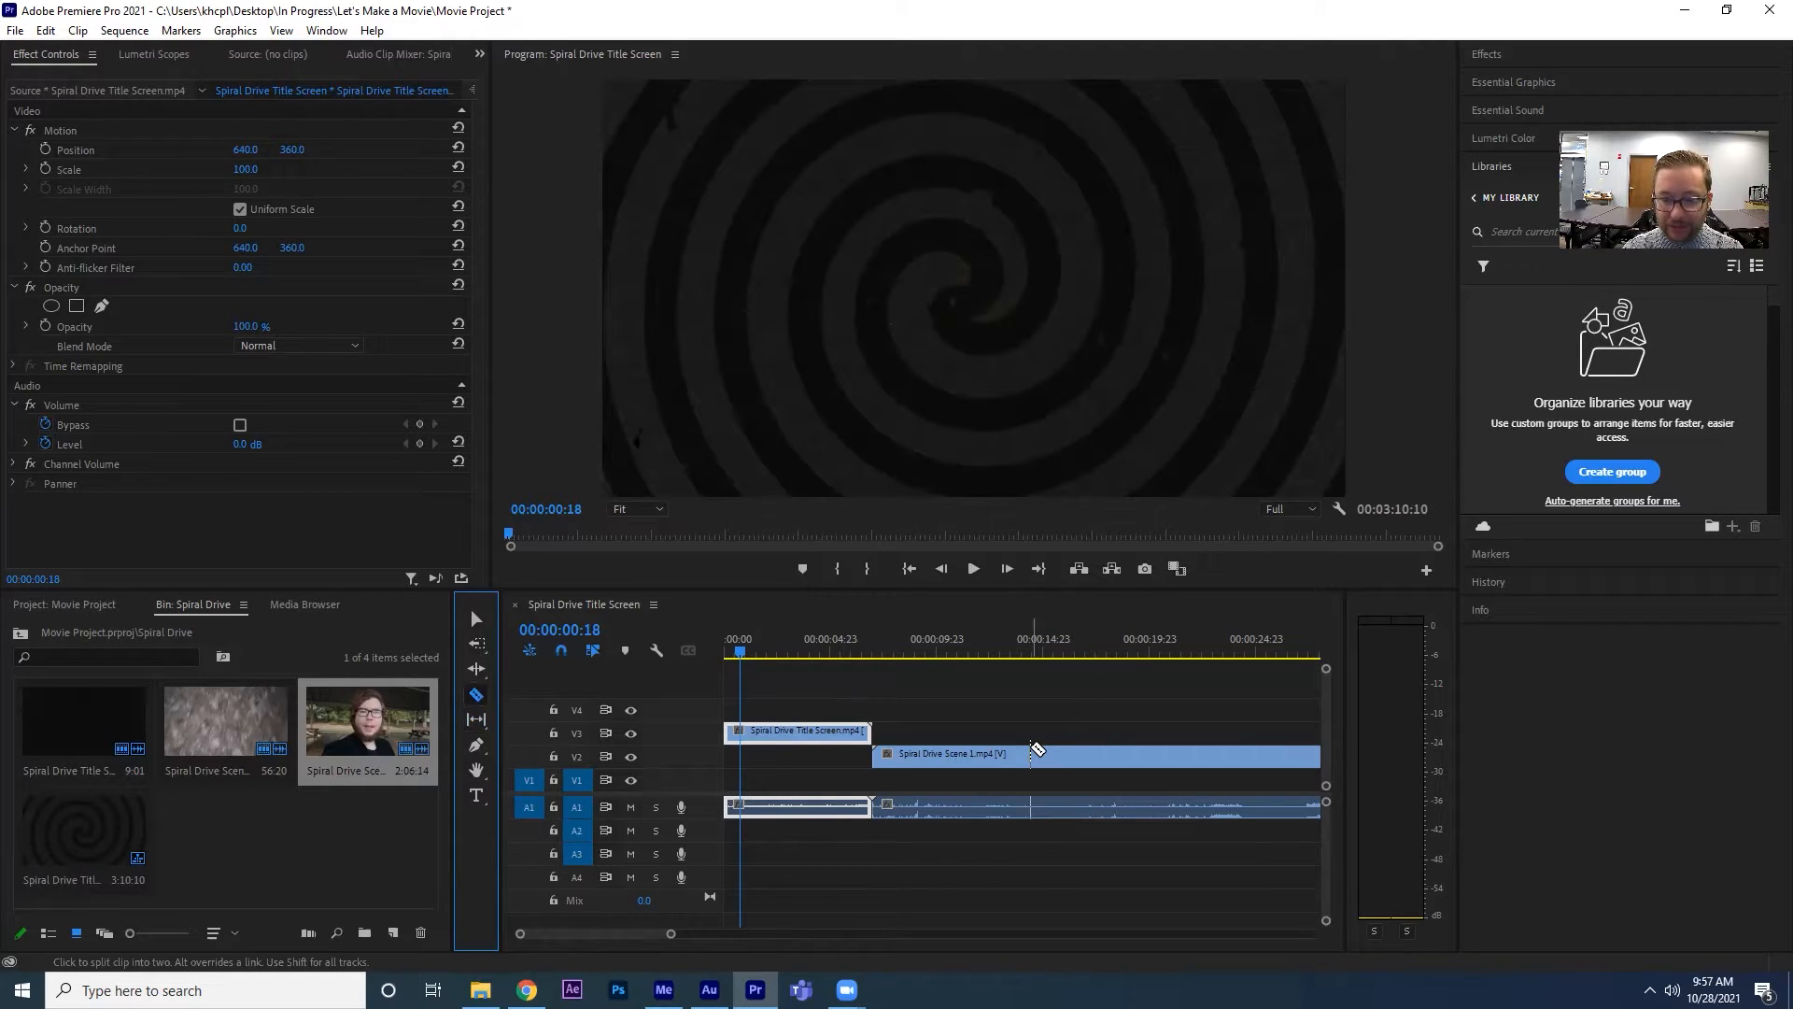
pyautogui.click(1054, 756)
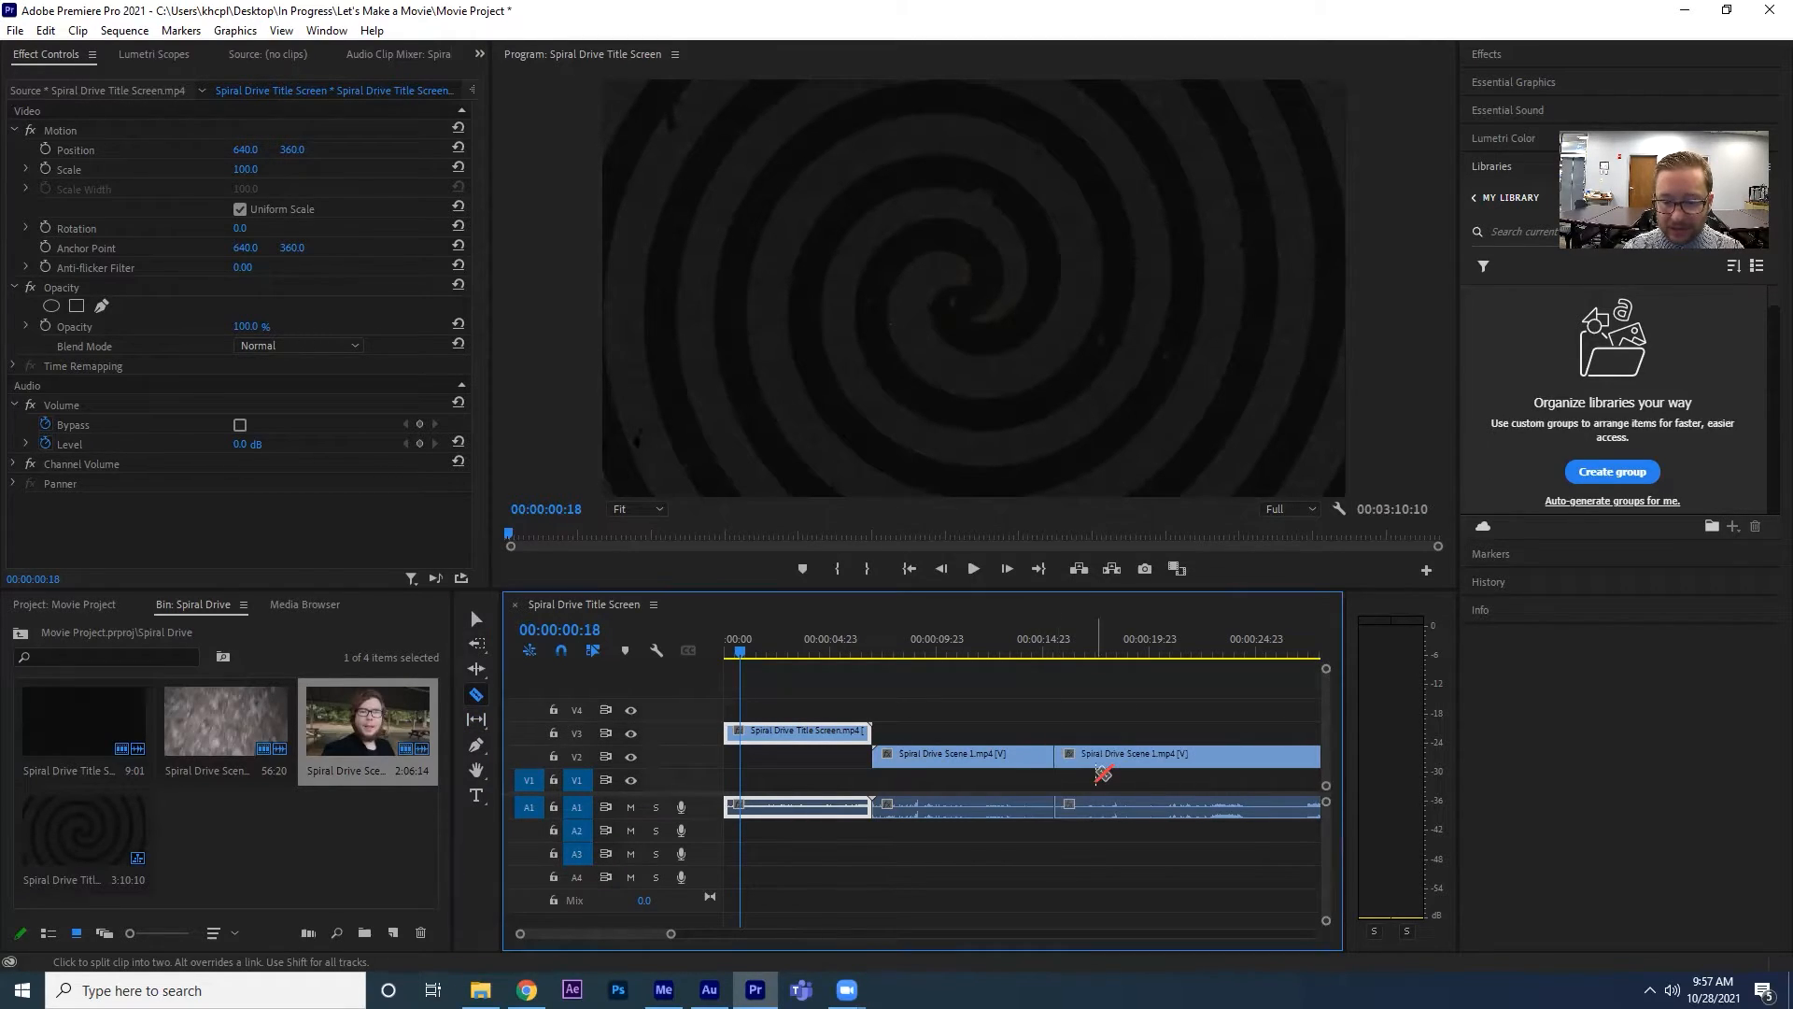
pyautogui.press('v')
pyautogui.click(1122, 763)
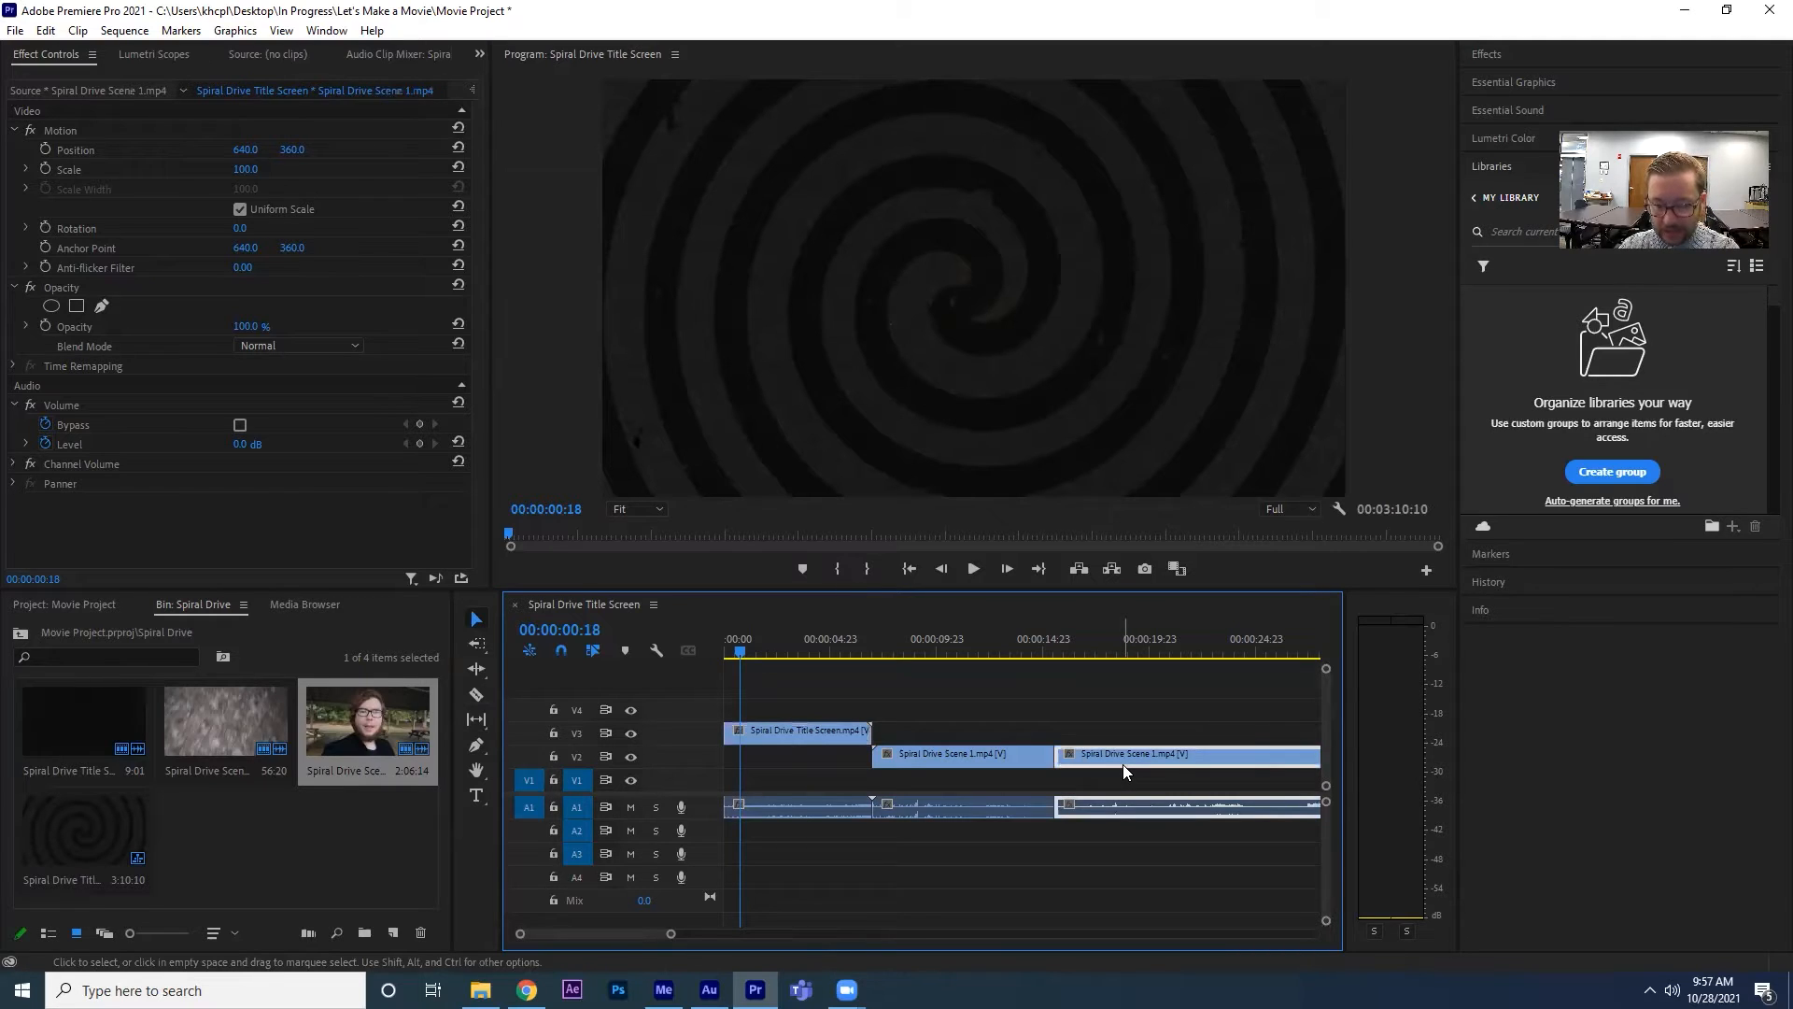
pyautogui.press('Delete')
# Shift the footage inside the shortened Scene 1 clip back and forth with the Slip Tool, scrubbing to compare the frames it shows.
pyautogui.moveTo(943, 650); pyautogui.dragTo(1046, 734)
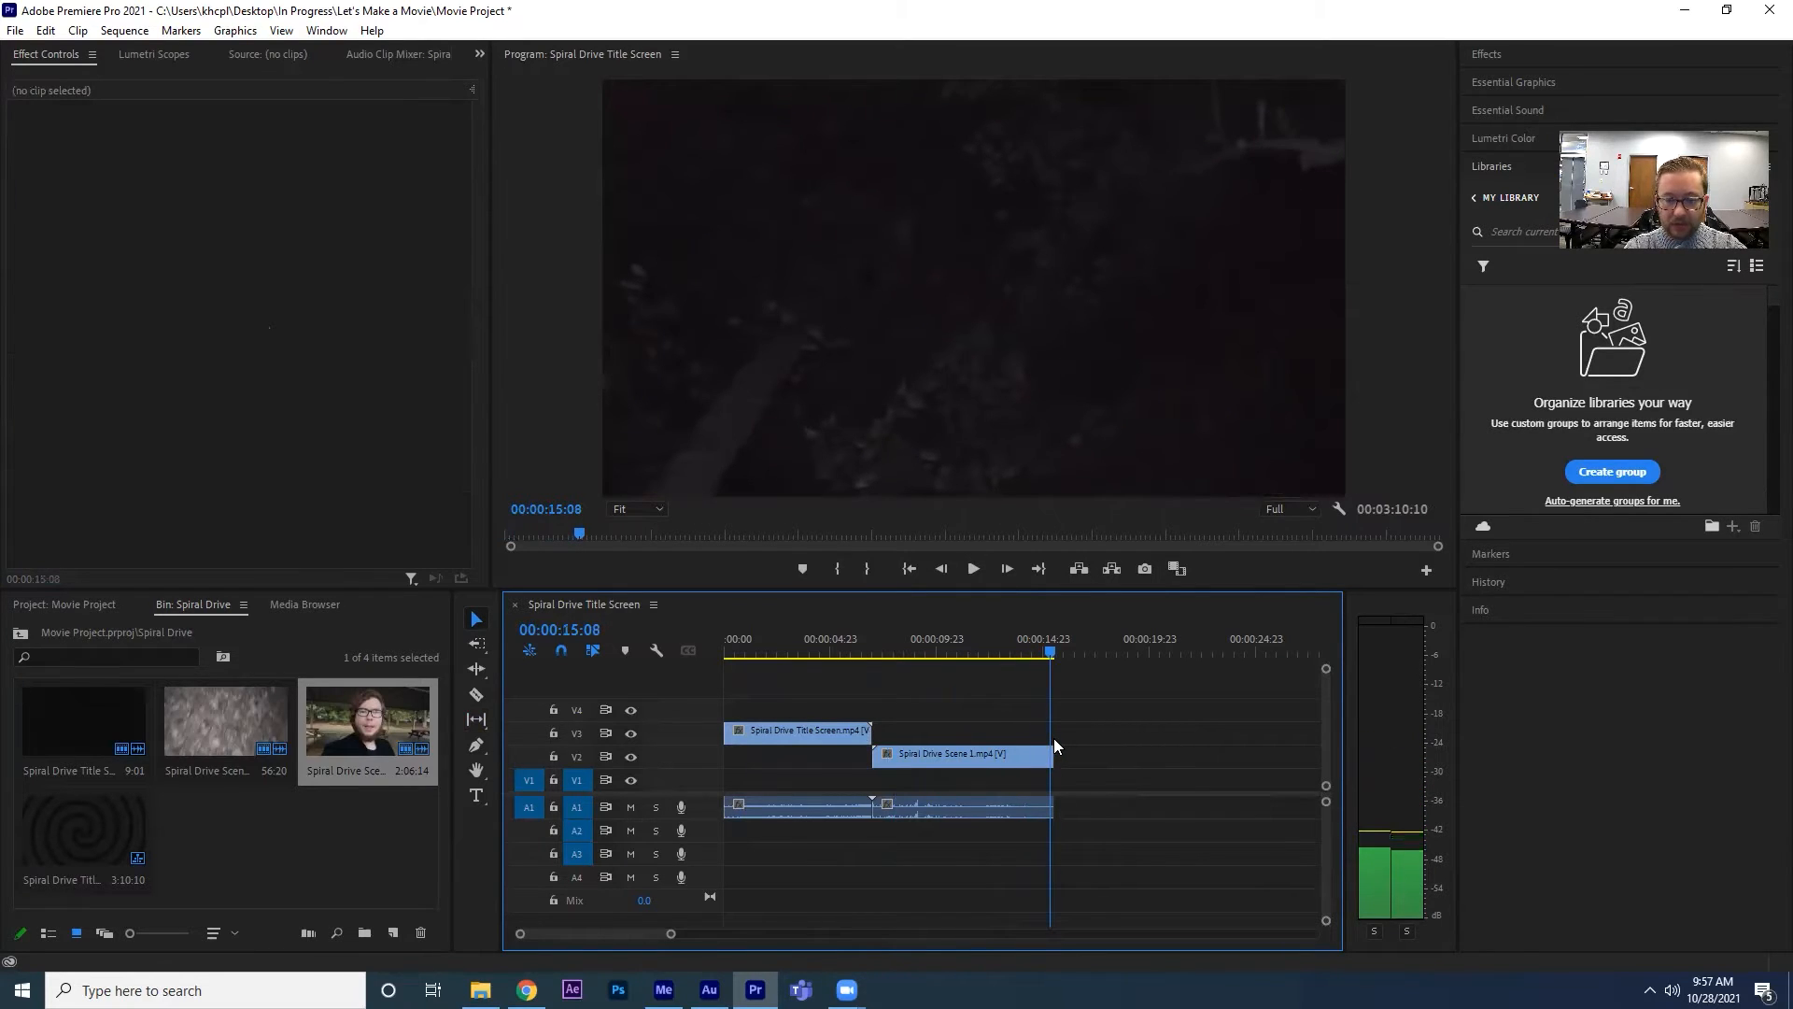
pyautogui.moveTo(1046, 734); pyautogui.dragTo(976, 732)
pyautogui.click(476, 718)
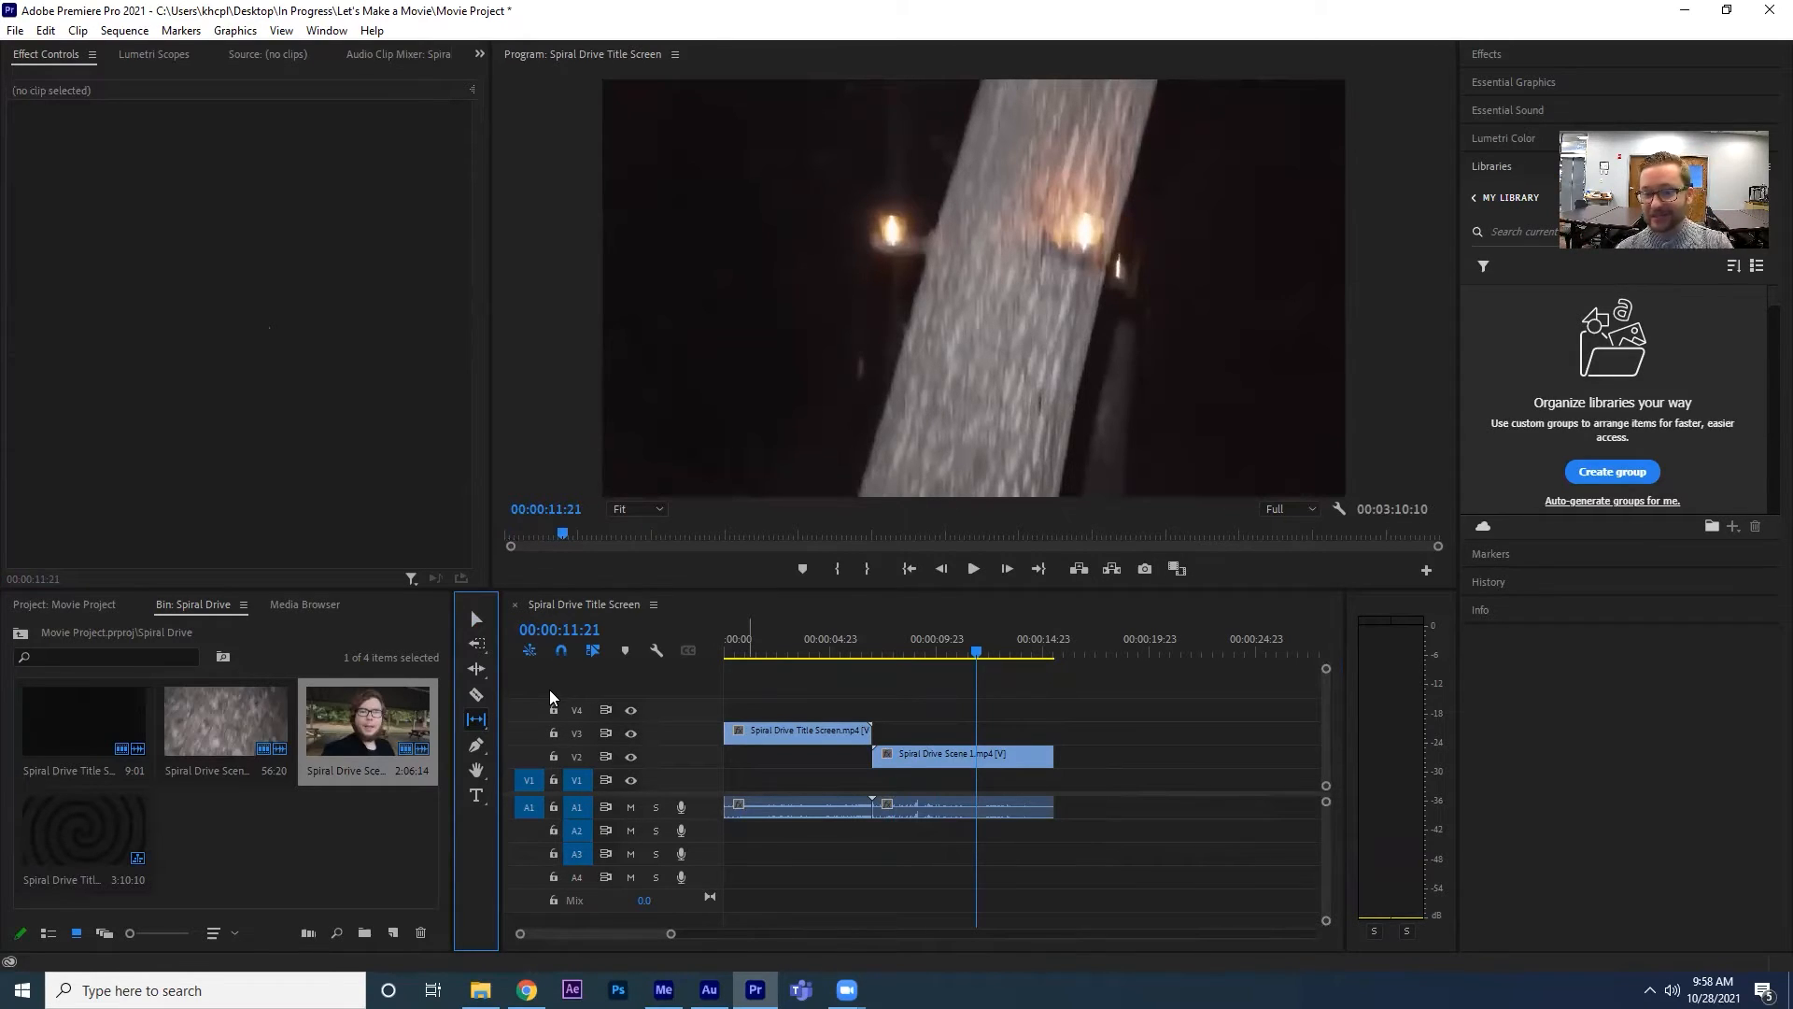
pyautogui.moveTo(1018, 755); pyautogui.dragTo(755, 758)
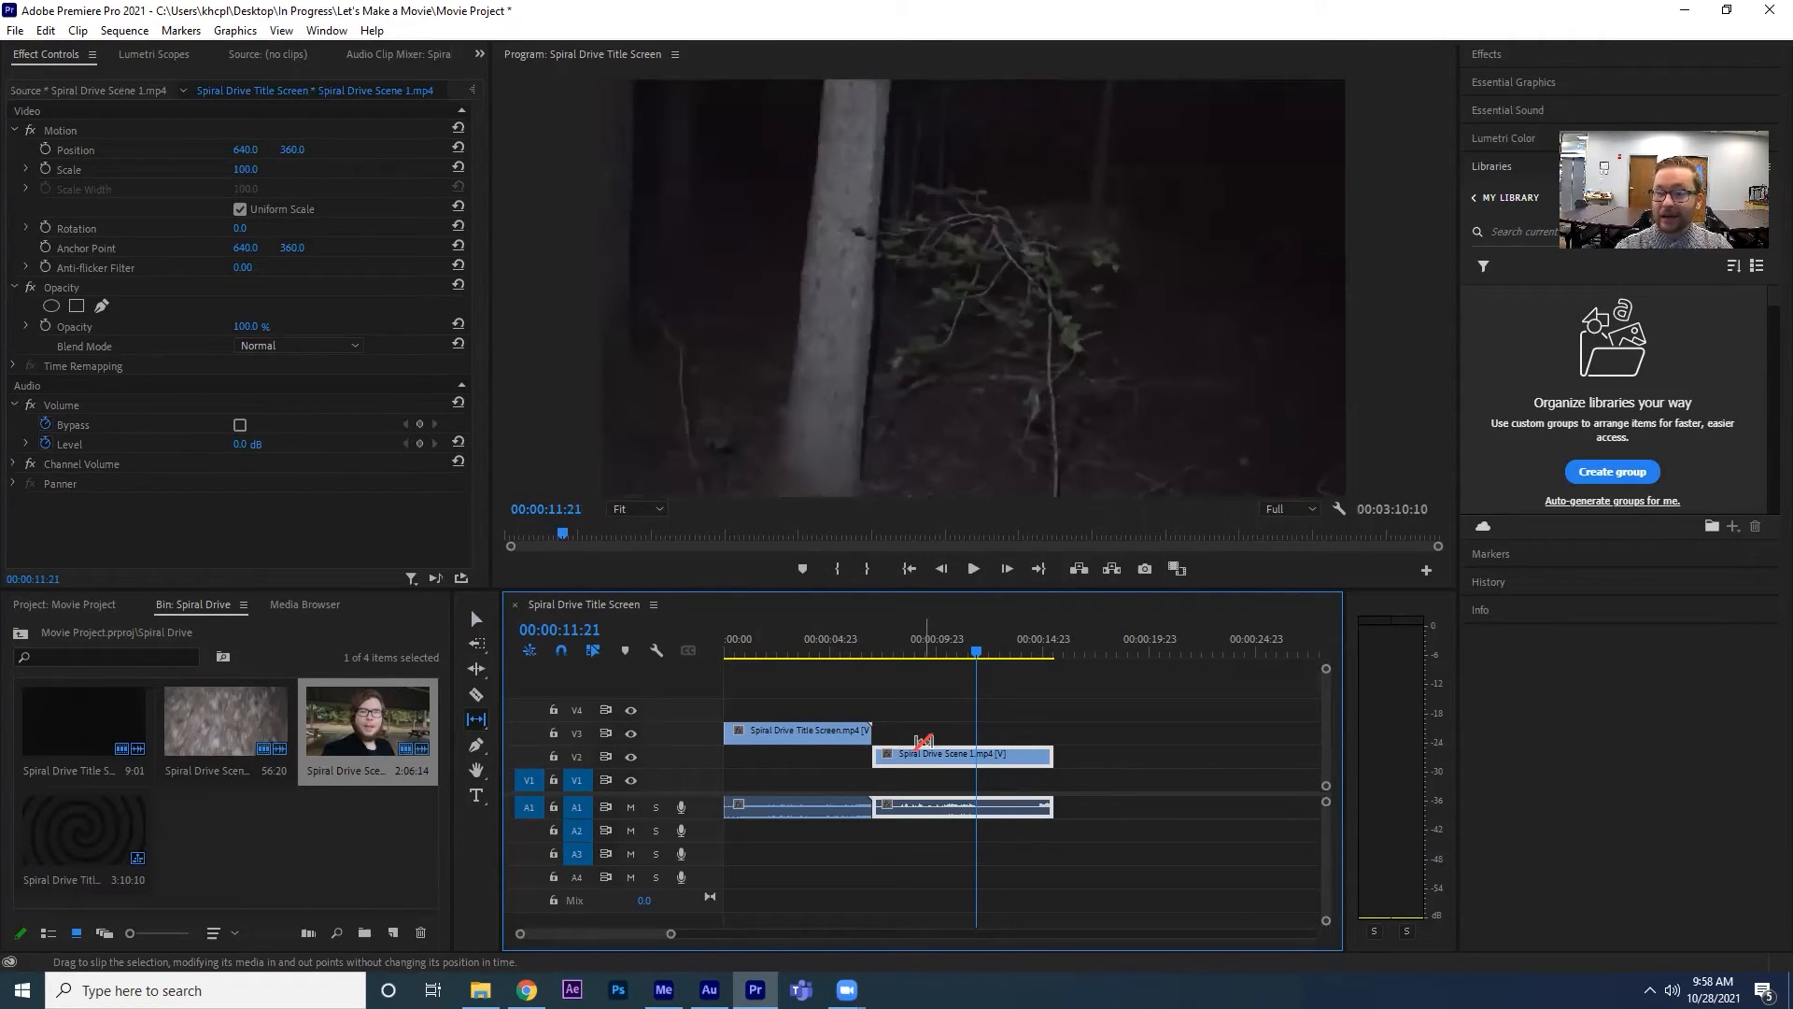
pyautogui.moveTo(953, 762); pyautogui.dragTo(1214, 742)
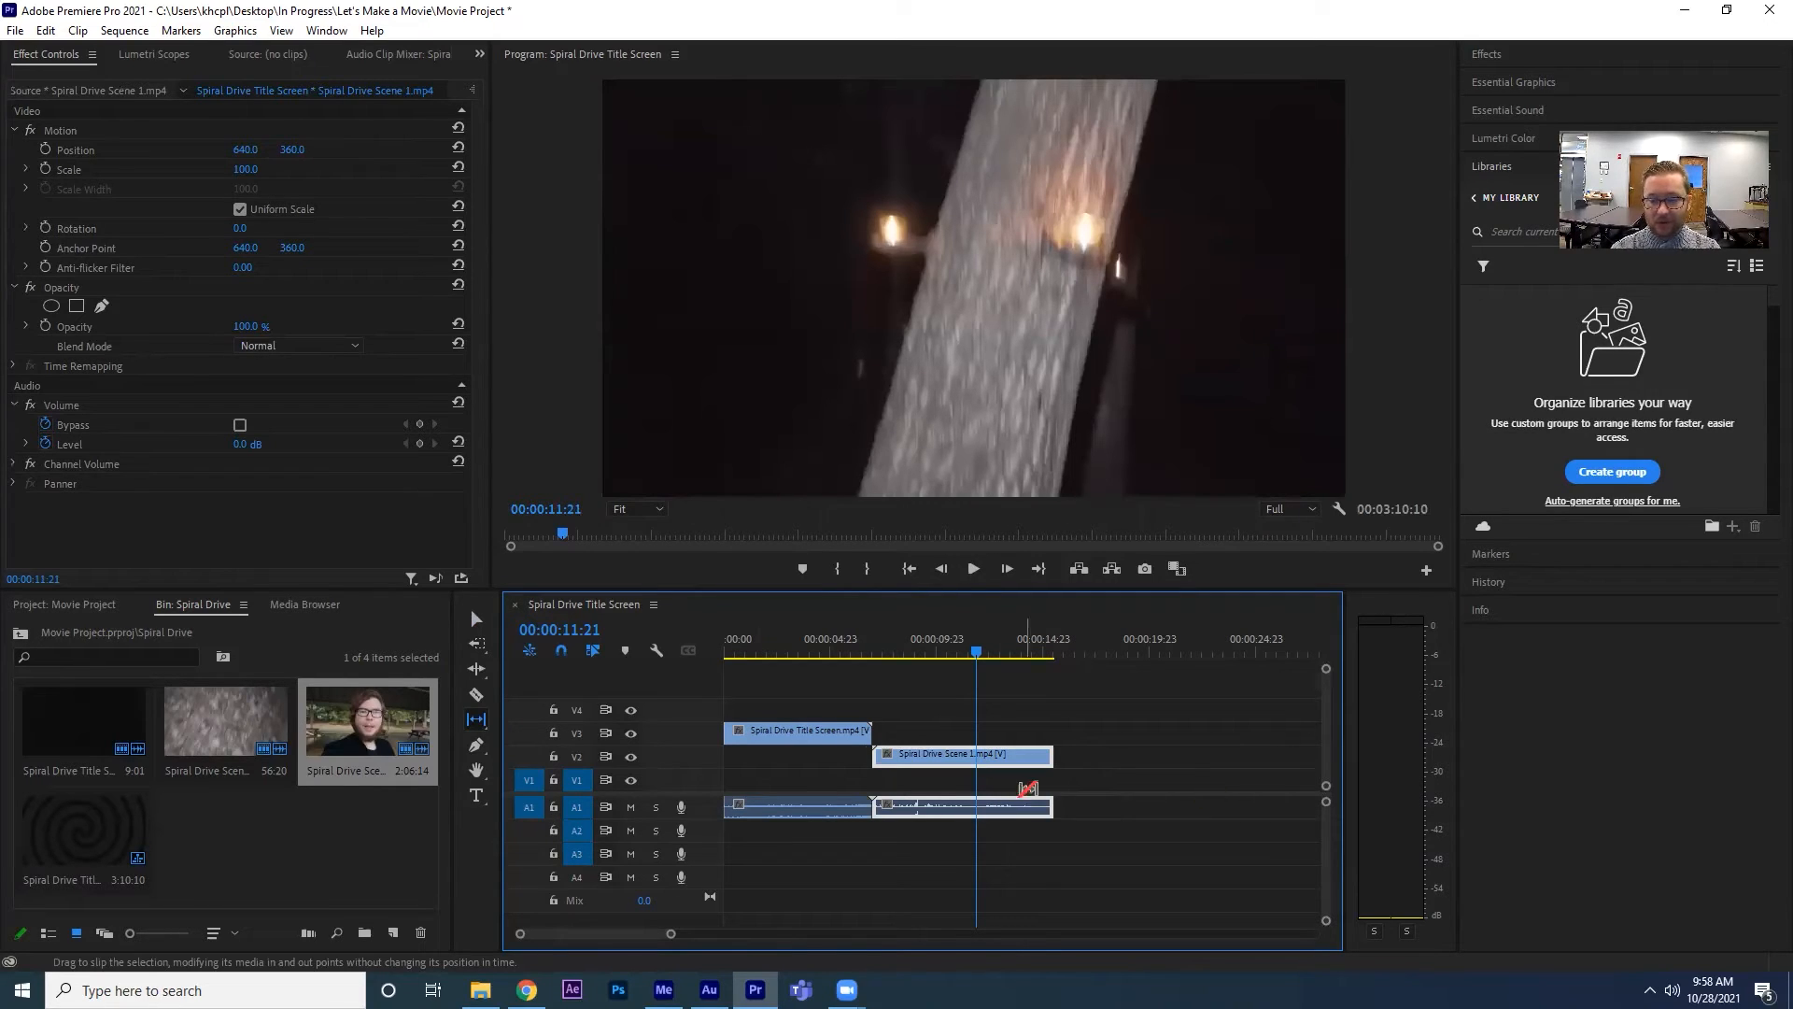
pyautogui.moveTo(1022, 754); pyautogui.dragTo(1035, 758)
pyautogui.moveTo(965, 651); pyautogui.dragTo(1039, 620)
pyautogui.moveTo(941, 757); pyautogui.dragTo(934, 758)
pyautogui.moveTo(888, 644); pyautogui.dragTo(1048, 645)
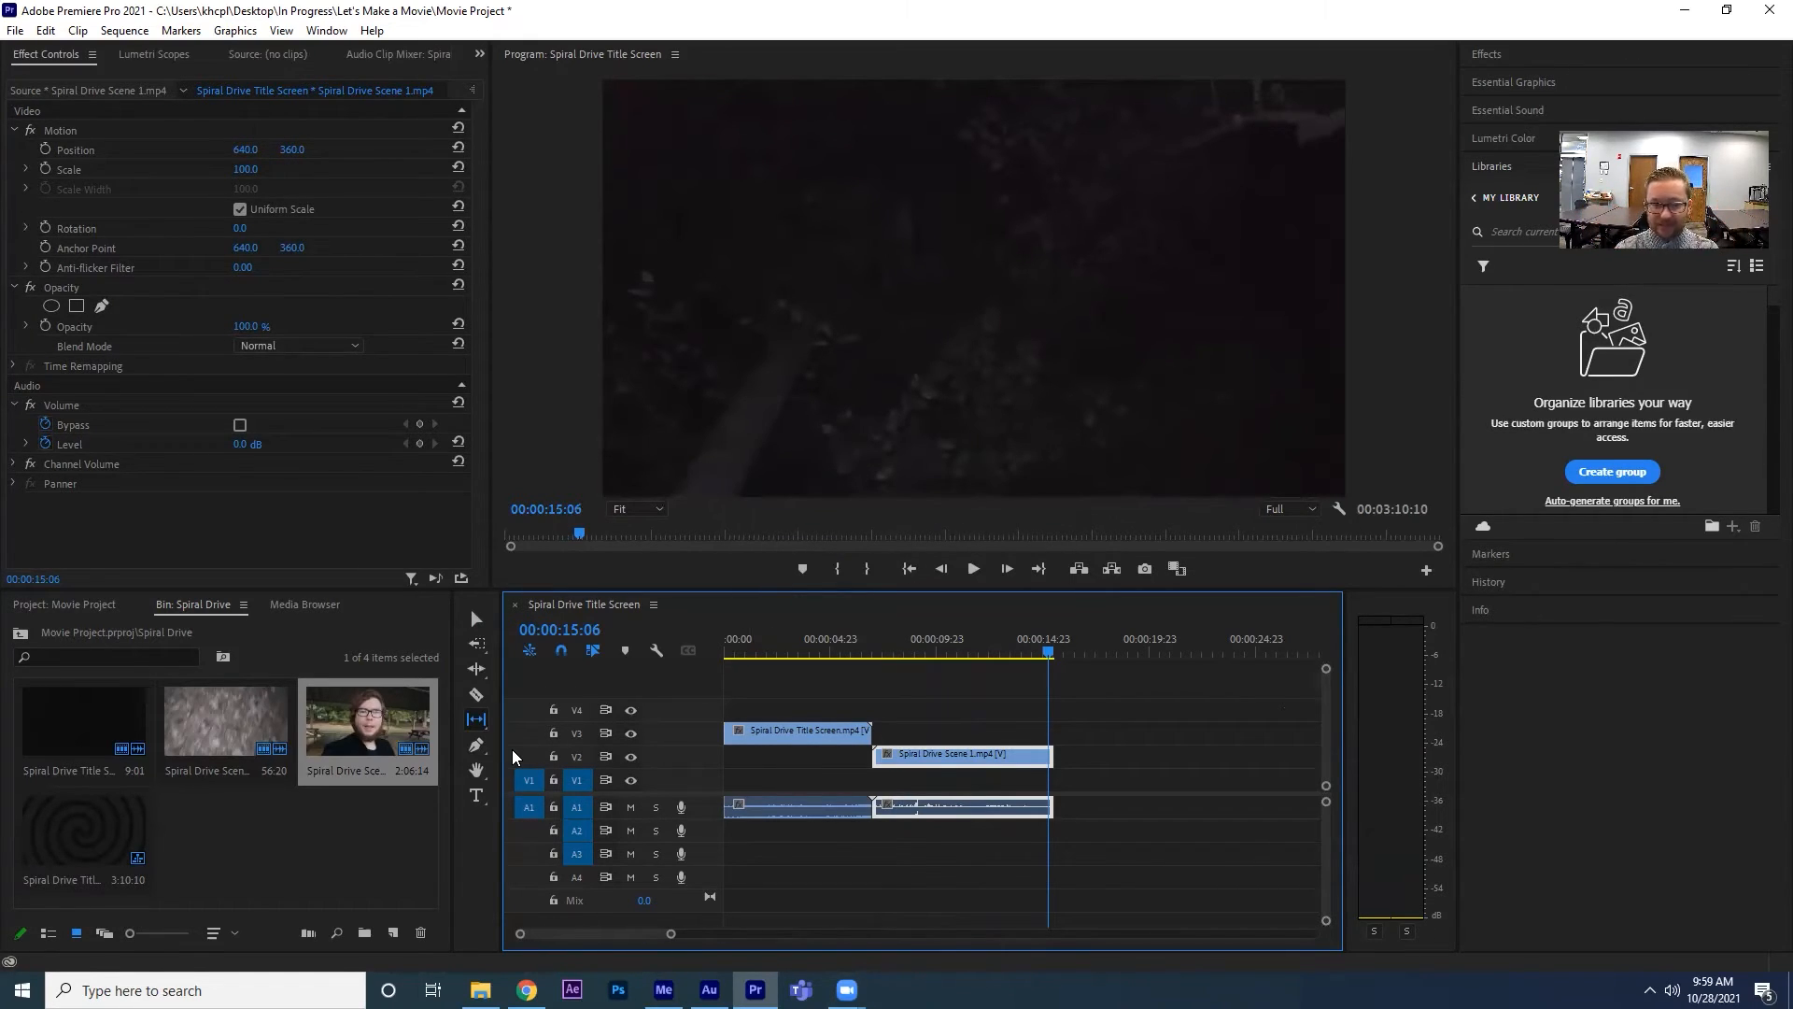
# Try drawing a curved two-point shape over the frame at 00:00:15:06 with the Pen Tool and undo it.
pyautogui.click(476, 746)
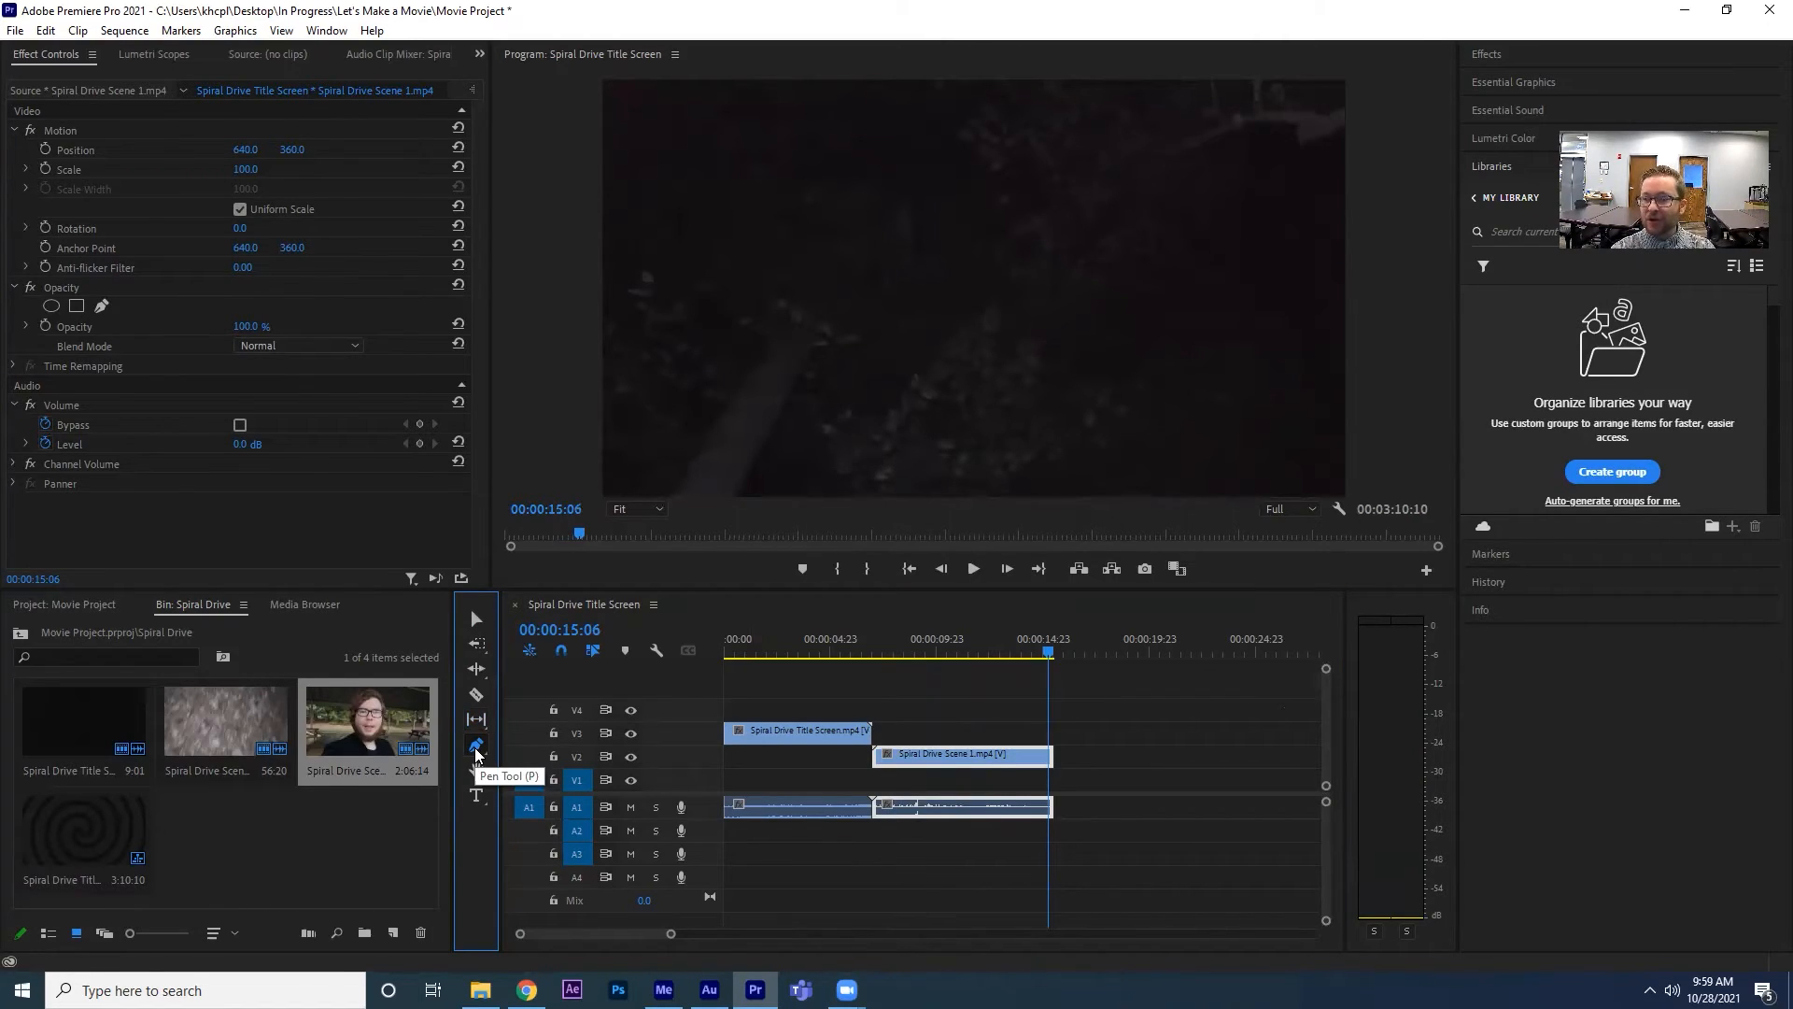
pyautogui.moveTo(807, 203); pyautogui.dragTo(933, 306)
pyautogui.moveTo(960, 218); pyautogui.dragTo(1248, 137)
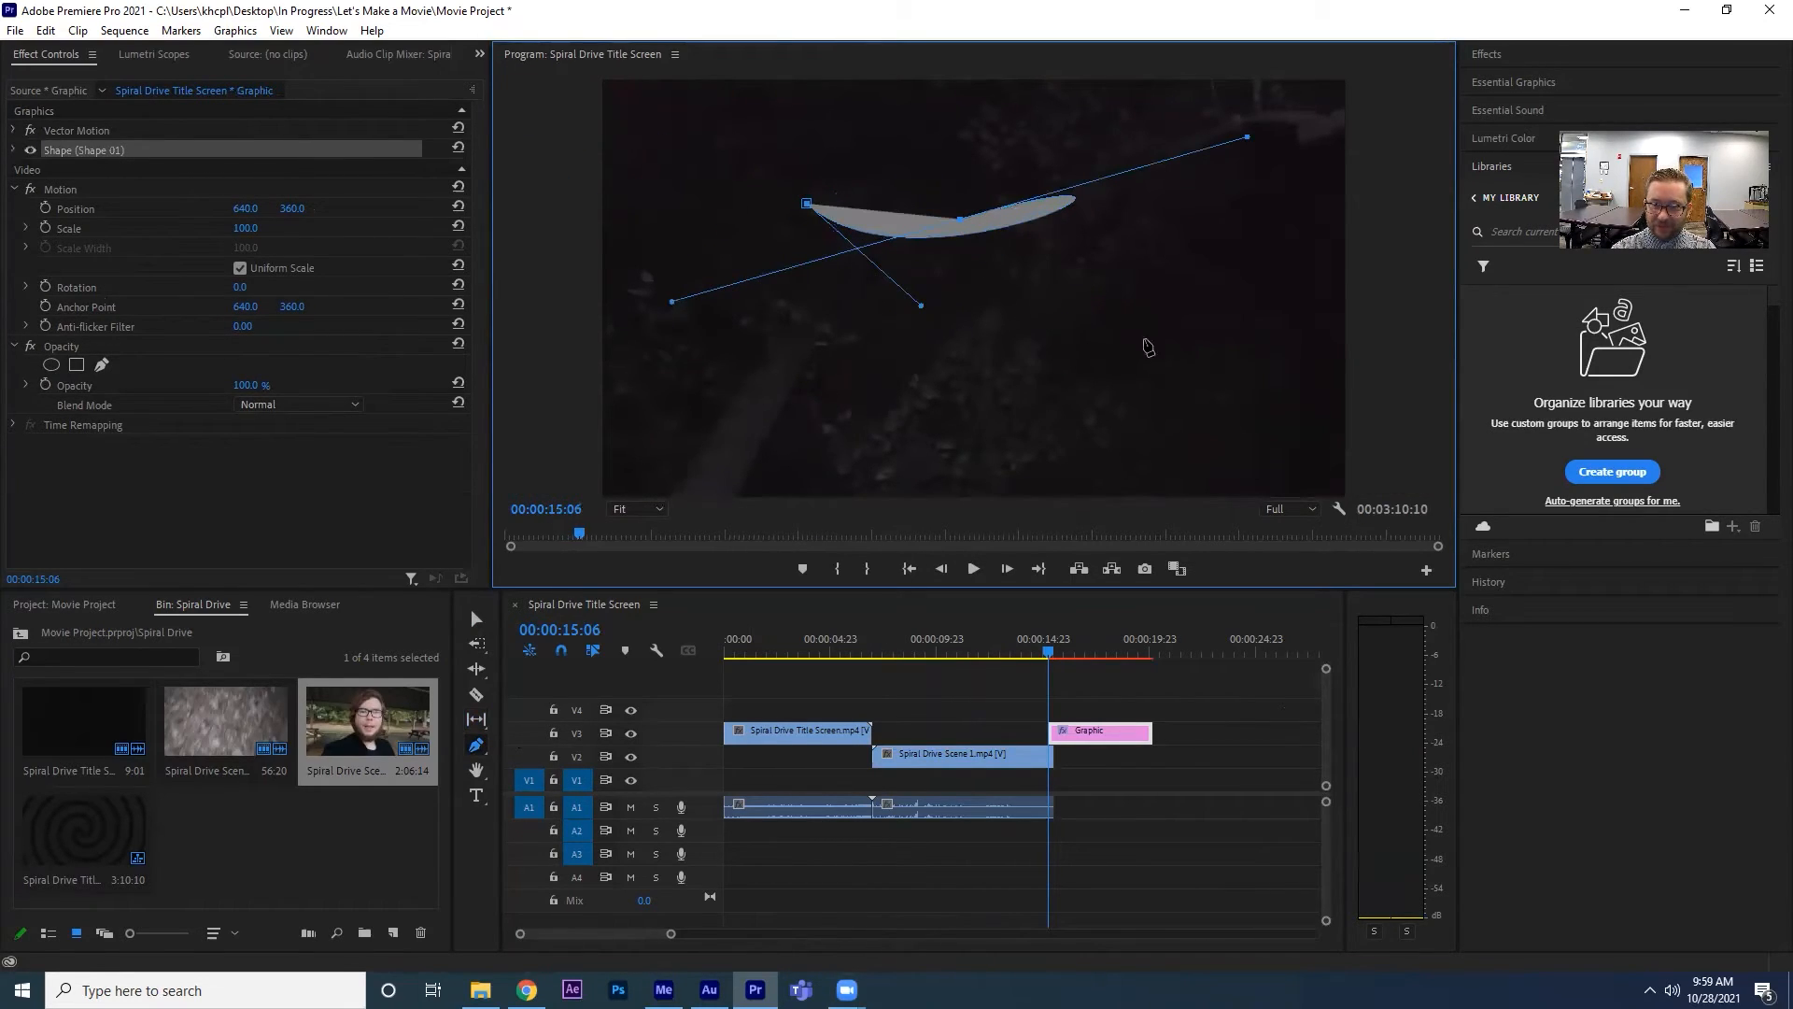
pyautogui.hotkey('ctrl', 'z')
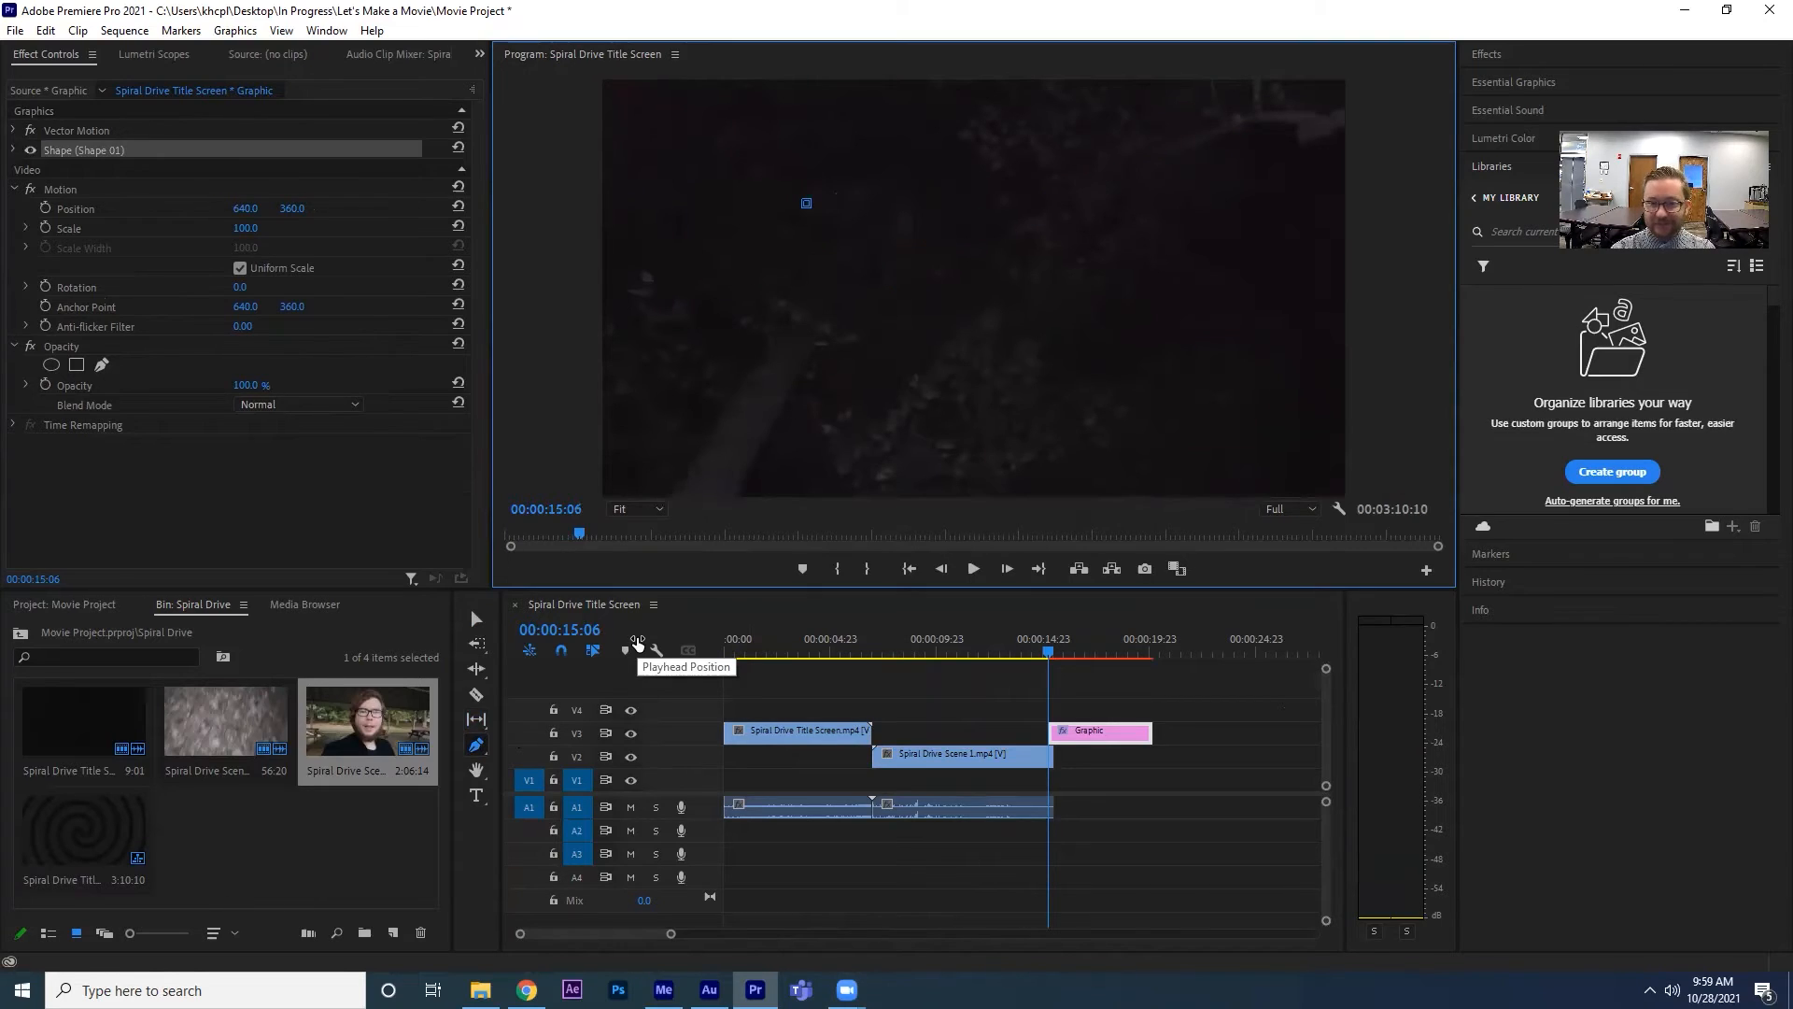
pyautogui.hotkey('ctrl', 'z')
pyautogui.click(475, 744)
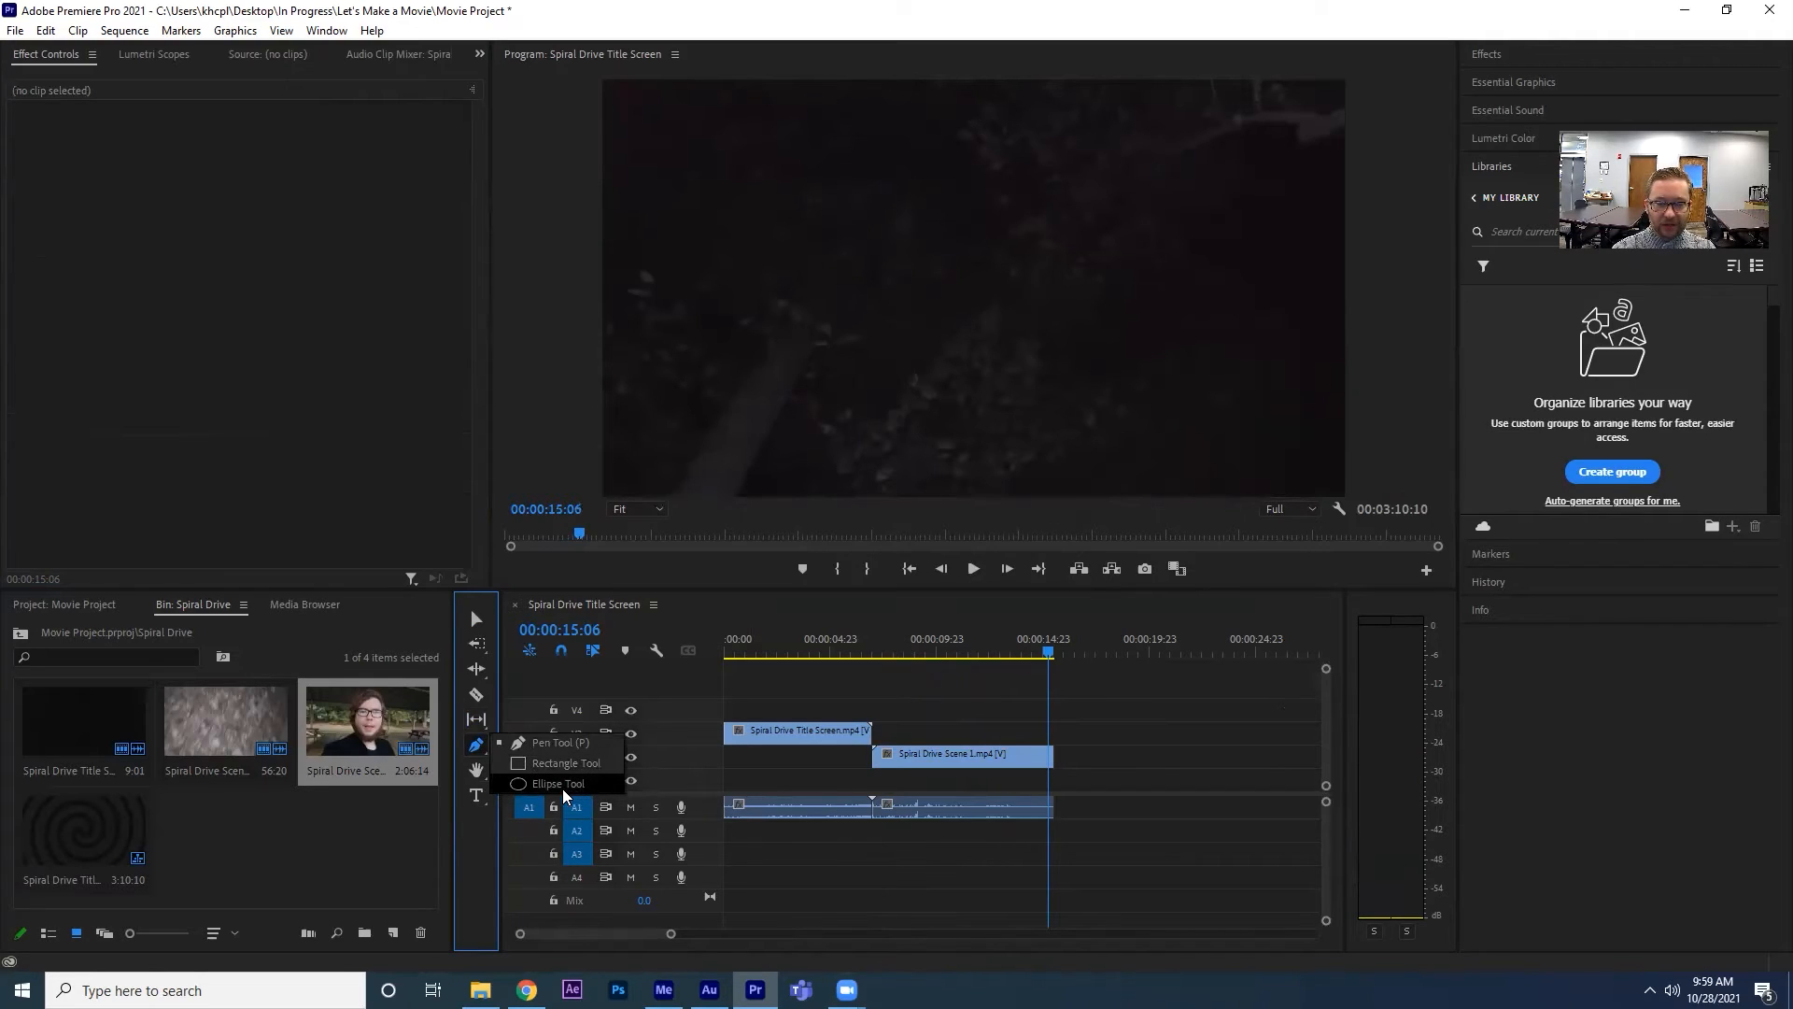
pyautogui.click(475, 750)
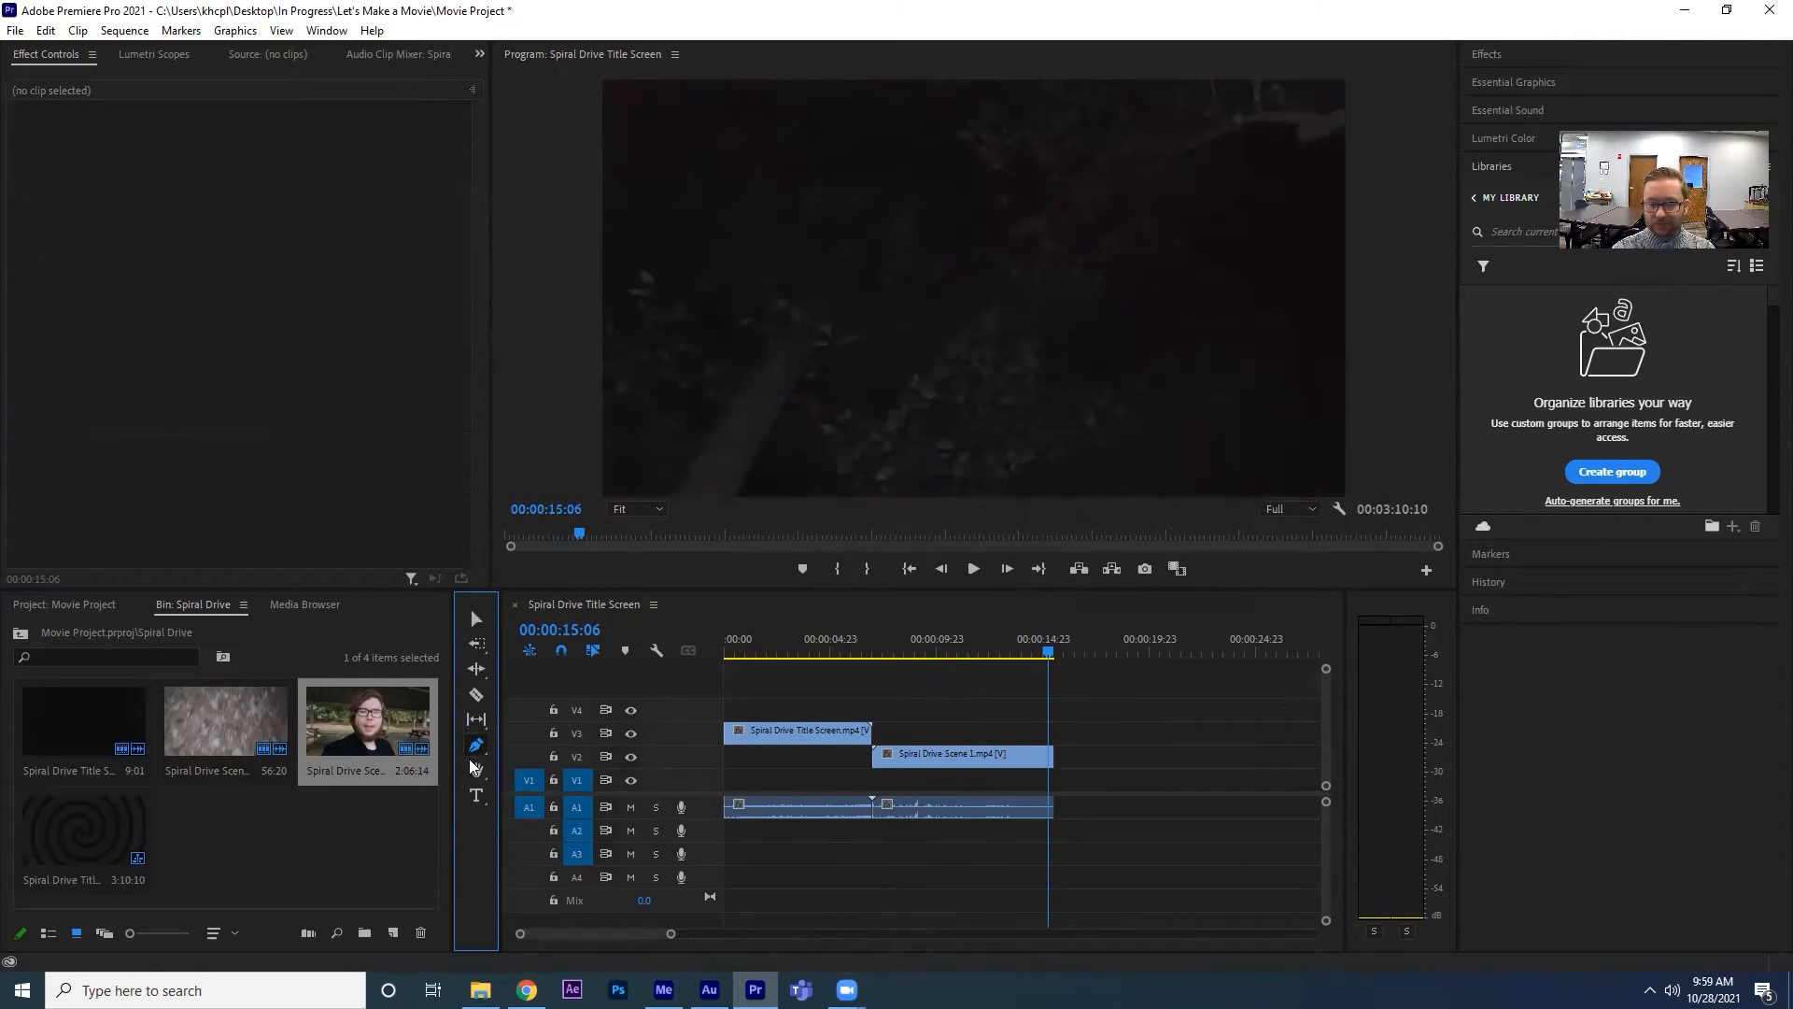
# Pan along the timeline with the Hand Tool from Scene 1 to the start of the Scene 2 clip.
pyautogui.click(474, 771)
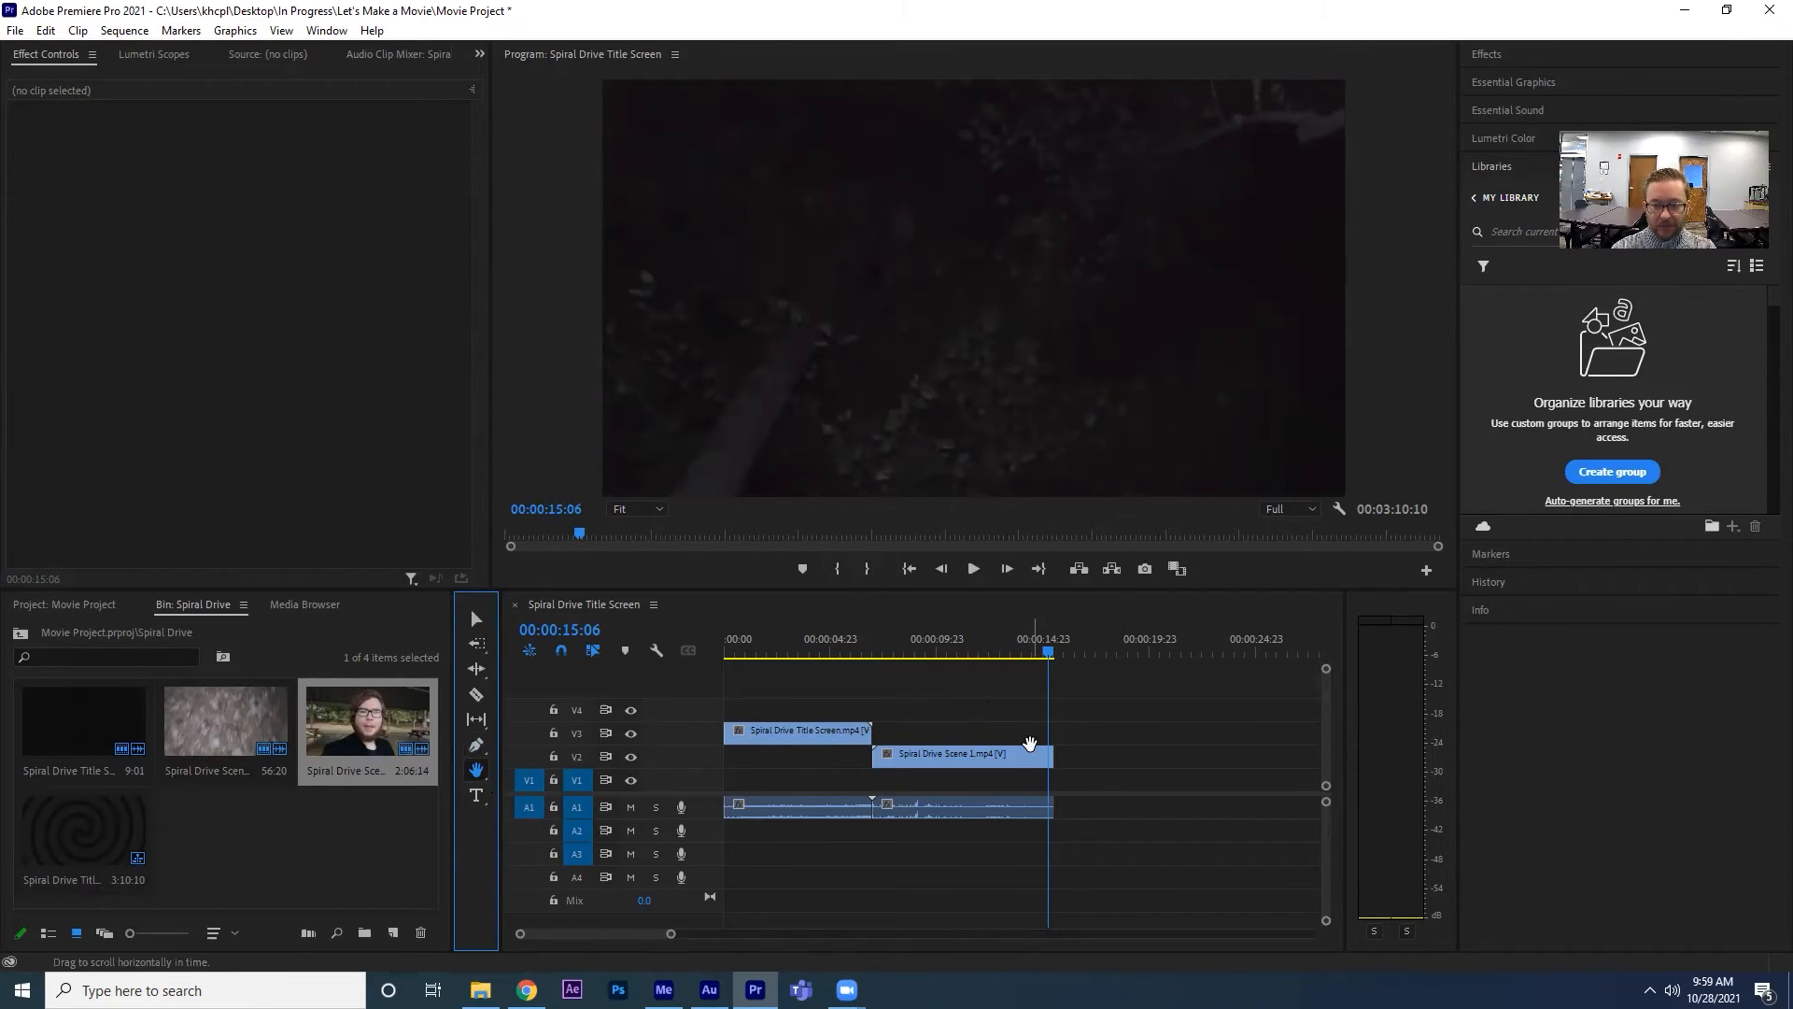
pyautogui.moveTo(1173, 781); pyautogui.dragTo(1221, 764)
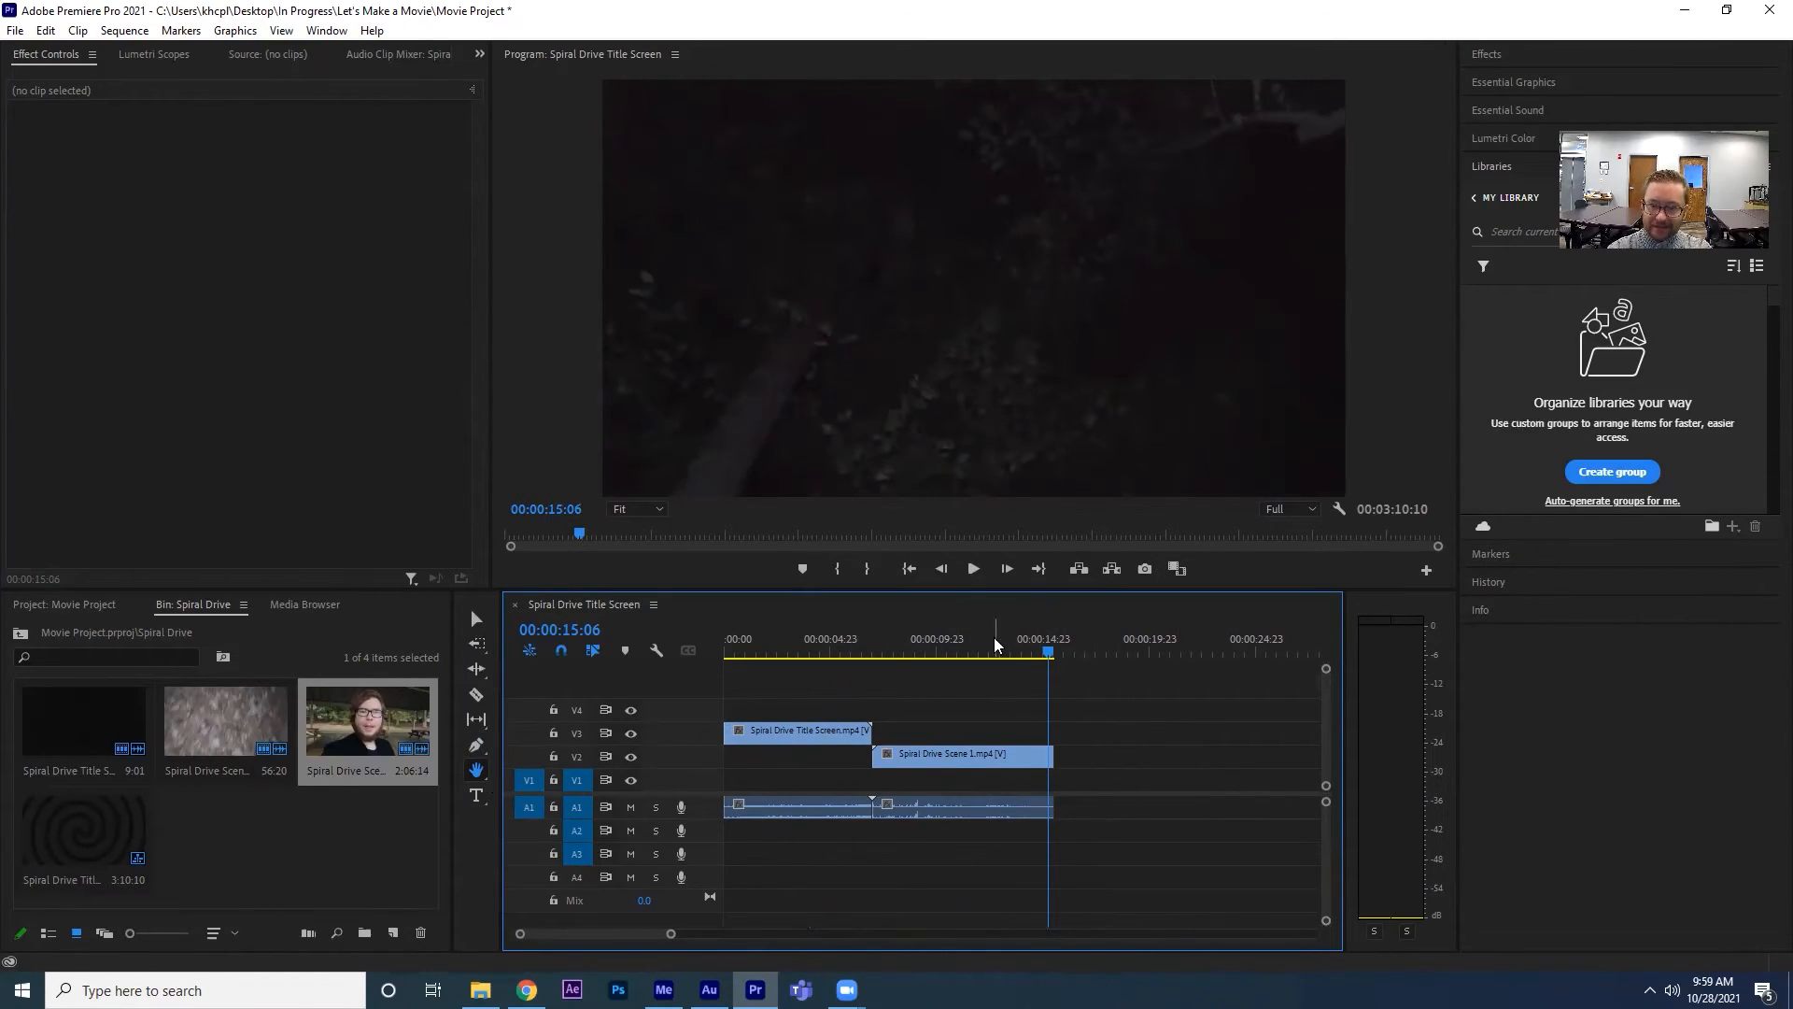
pyautogui.scroll(1, 1033, 707)
pyautogui.scroll(1, 1027, 707)
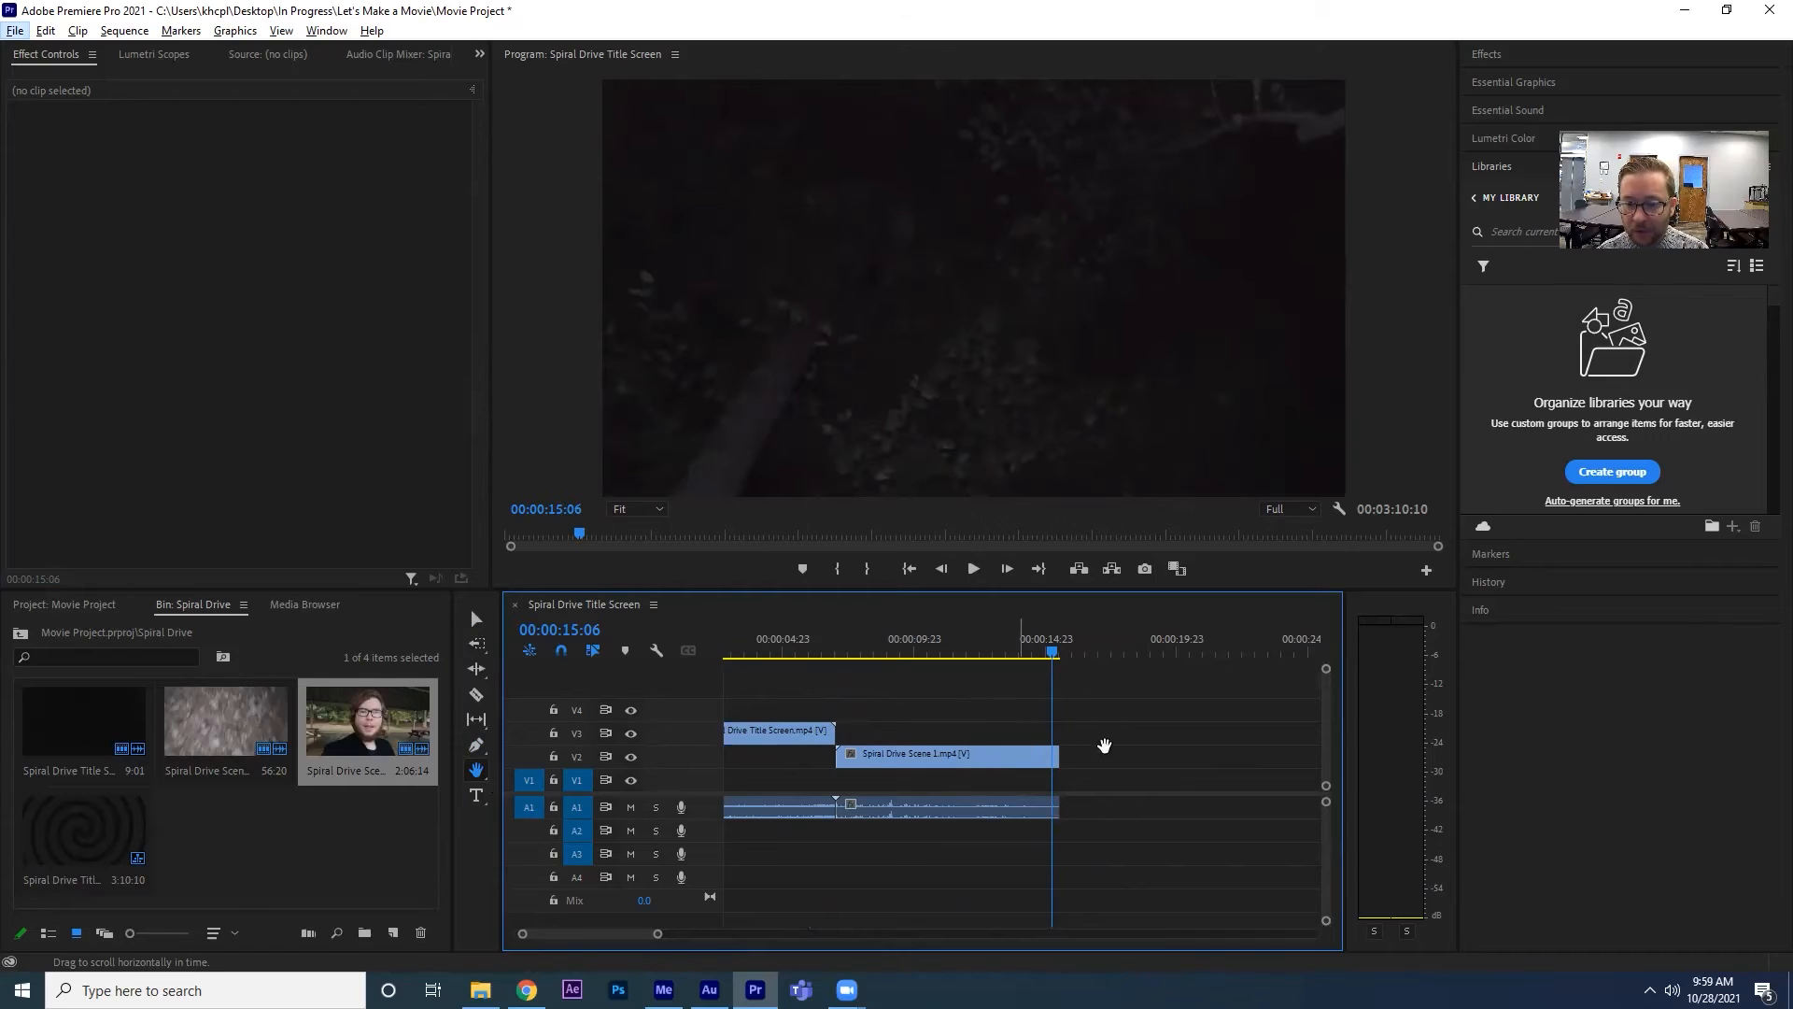
pyautogui.moveTo(1166, 739); pyautogui.dragTo(1052, 744)
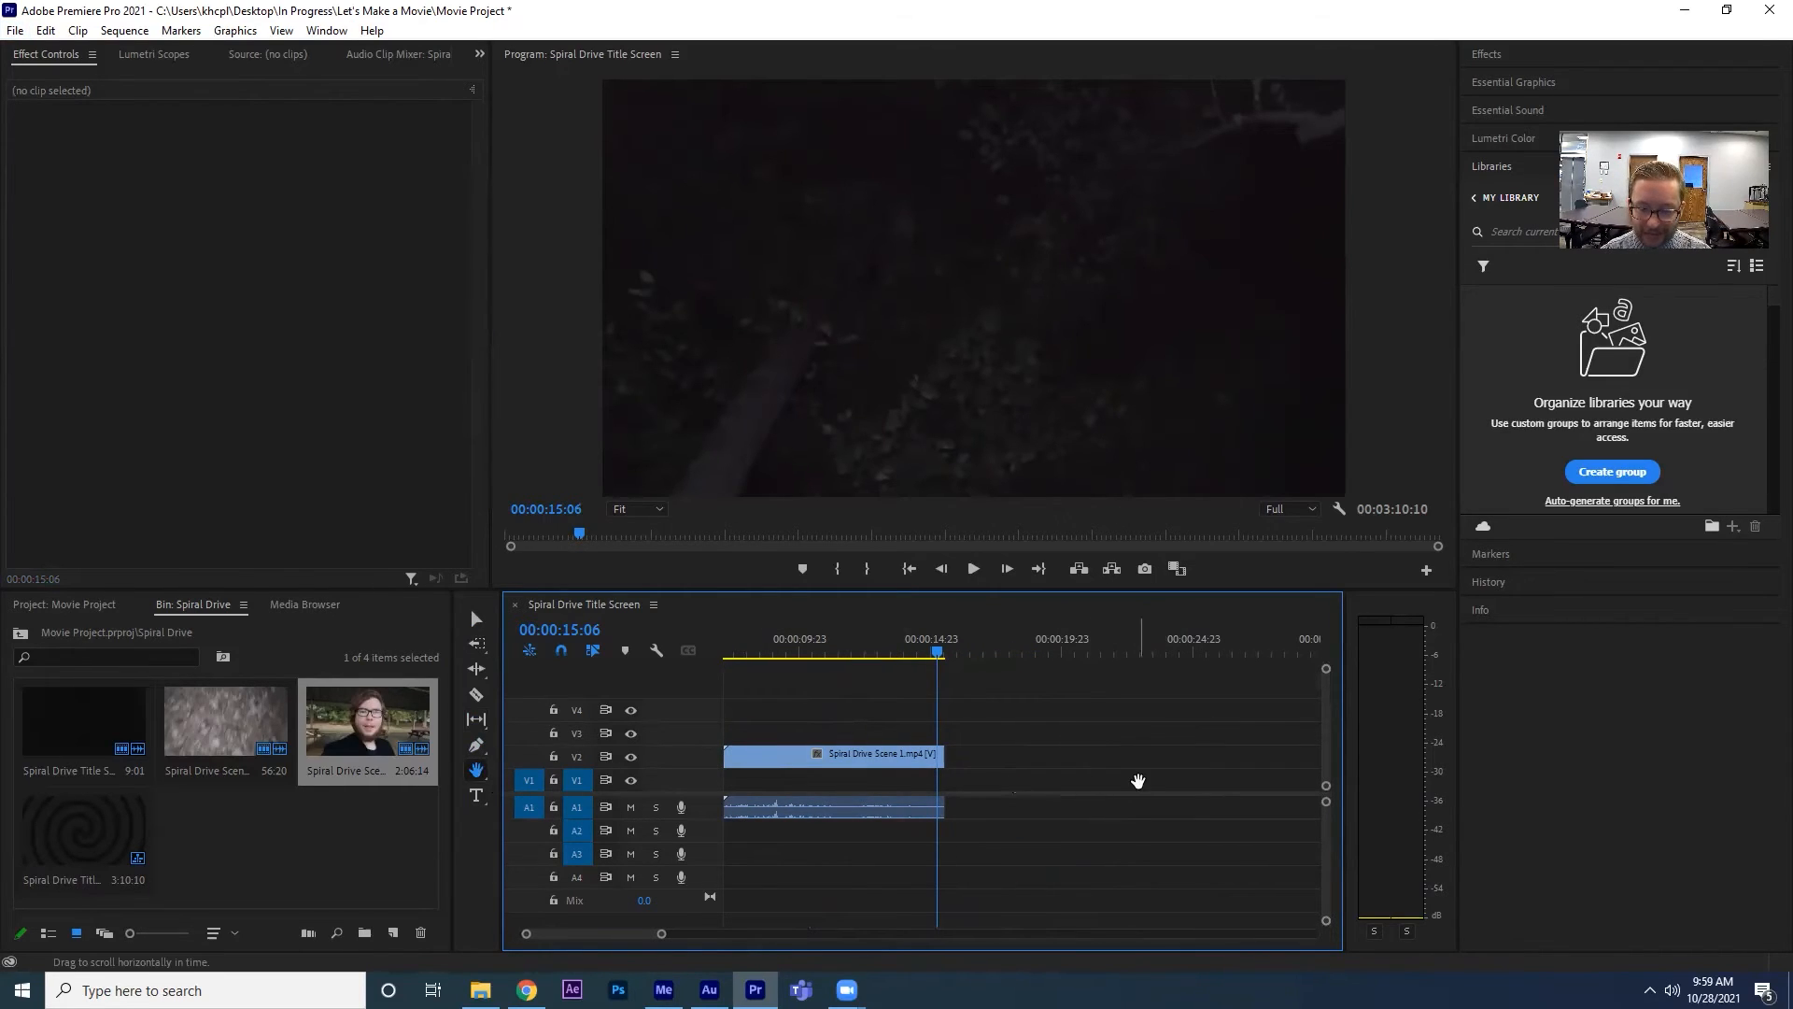
pyautogui.moveTo(1188, 786); pyautogui.dragTo(820, 796)
pyautogui.moveTo(1067, 777); pyautogui.dragTo(899, 771)
pyautogui.moveTo(1021, 754); pyautogui.dragTo(916, 772)
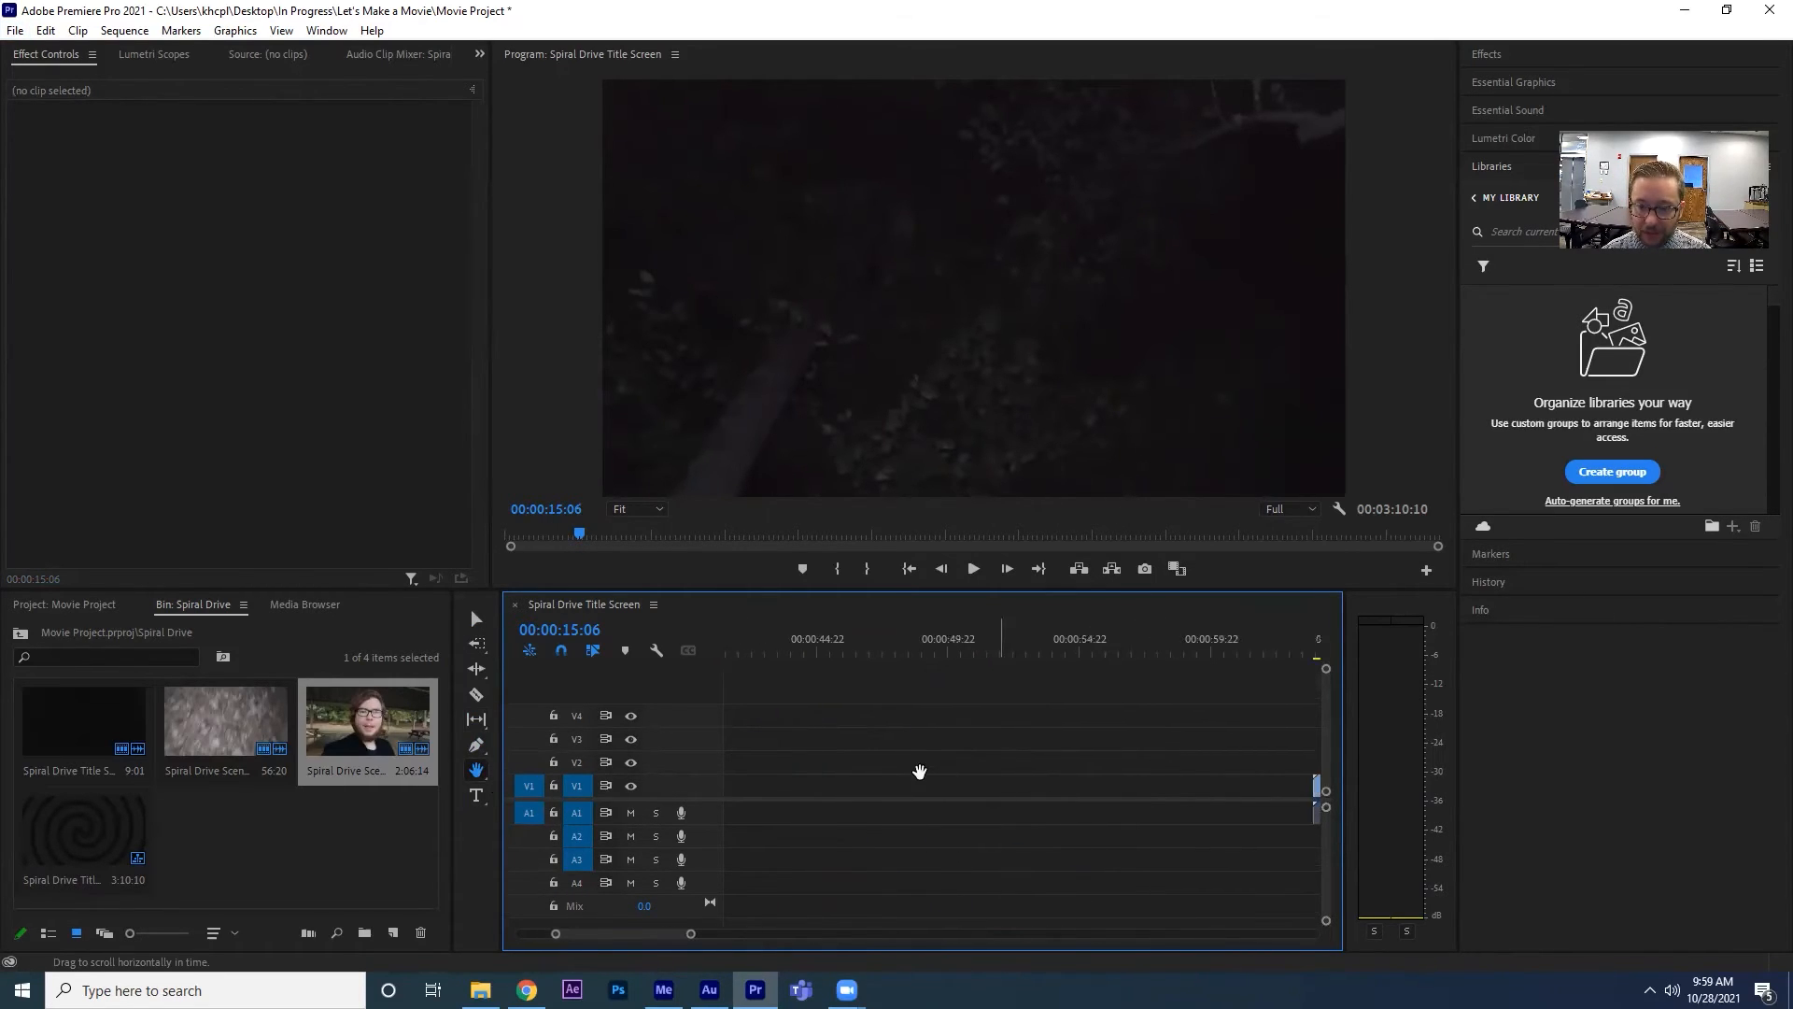
pyautogui.moveTo(1176, 775); pyautogui.dragTo(828, 772)
pyautogui.moveTo(1059, 759); pyautogui.dragTo(1453, 753)
# Use the Zoom Tool to zoom the timeline in, out to all clips, and onto the Scene 2 clip on V1.
pyautogui.click(476, 769)
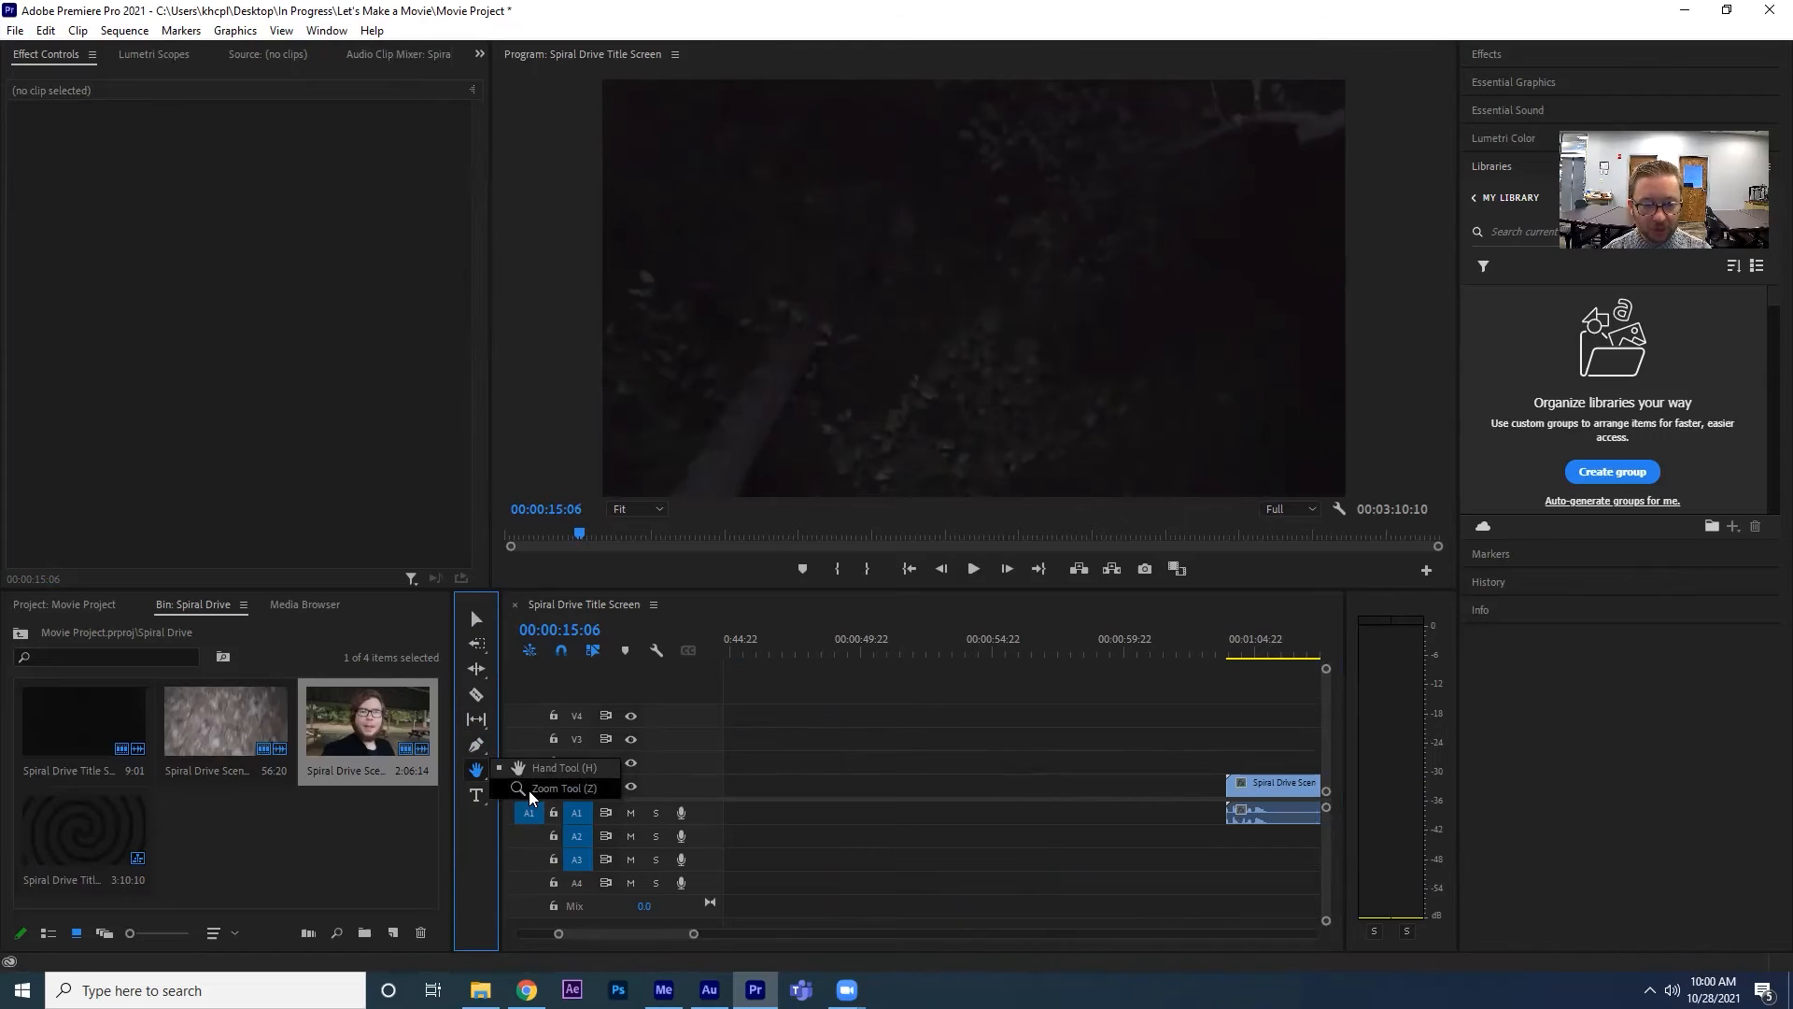
pyautogui.click(531, 790)
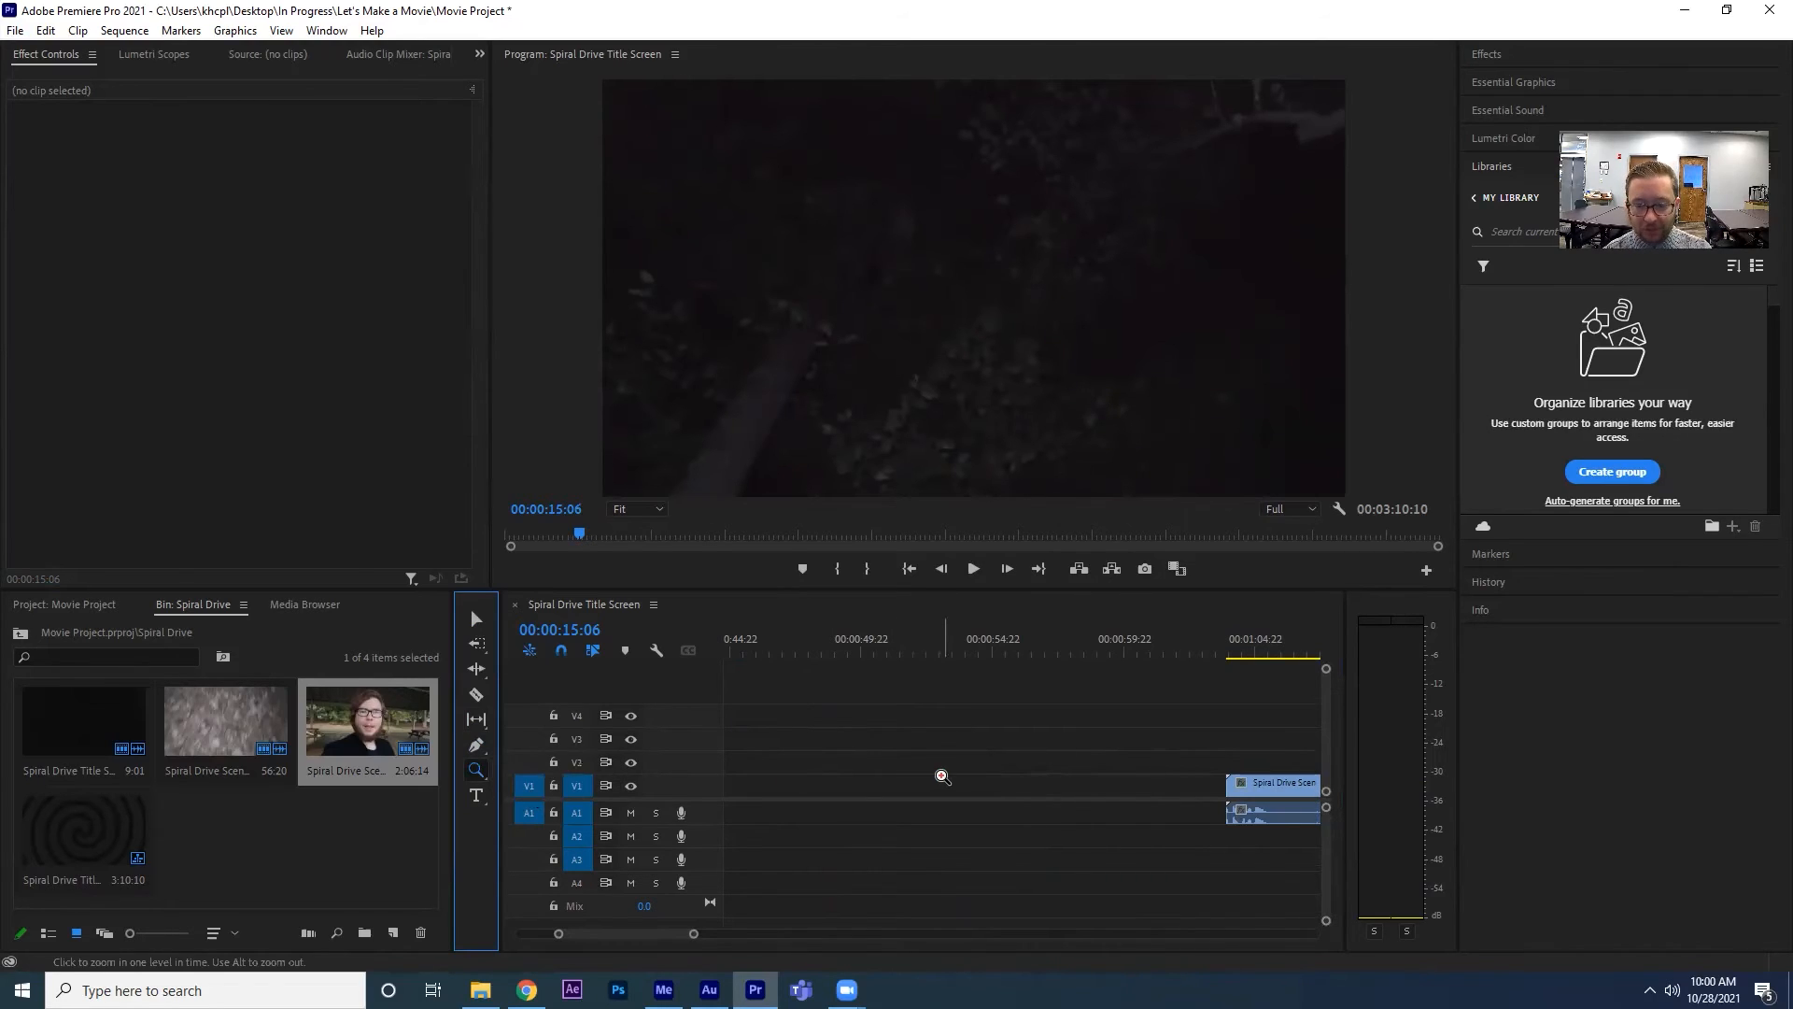
pyautogui.click(942, 775)
pyautogui.click(941, 775)
pyautogui.press('alt')
pyautogui.keyDown('alt'); pyautogui.click(942, 775); pyautogui.keyUp('alt')
pyautogui.keyDown('alt'); pyautogui.click(941, 775); pyautogui.keyUp('alt')
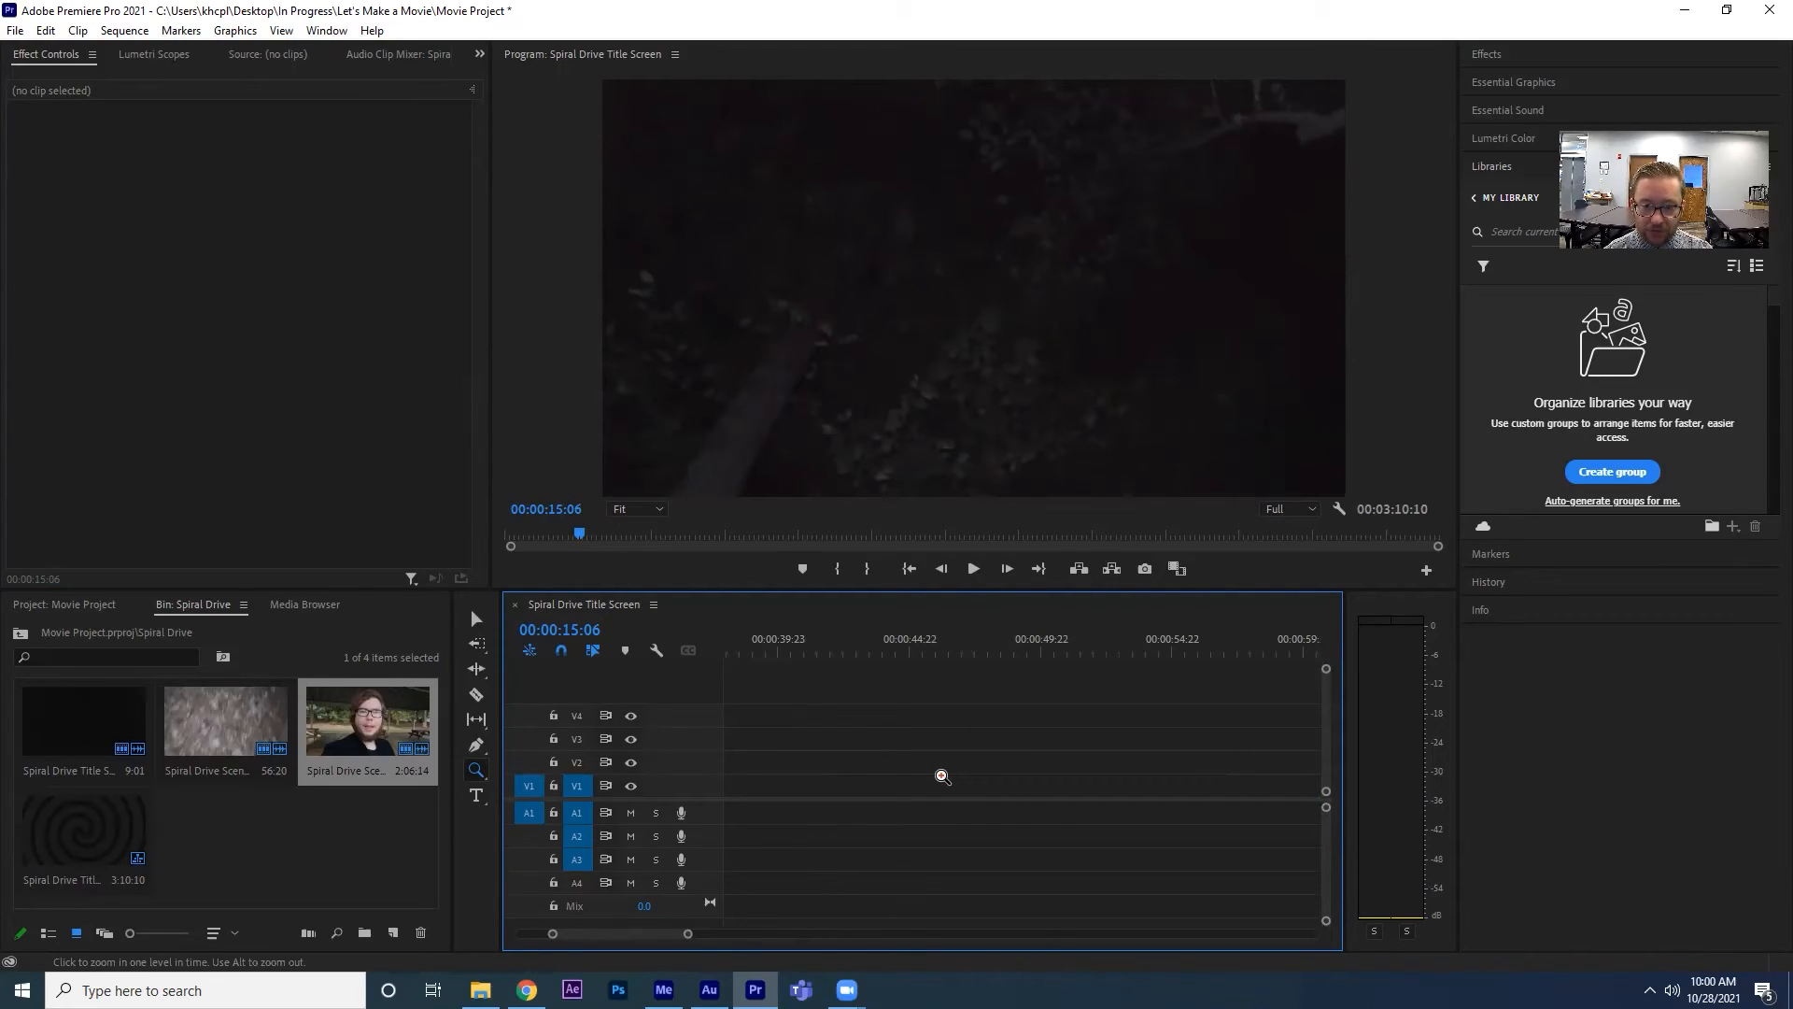
pyautogui.keyDown('alt'); pyautogui.click(942, 775); pyautogui.keyUp('alt')
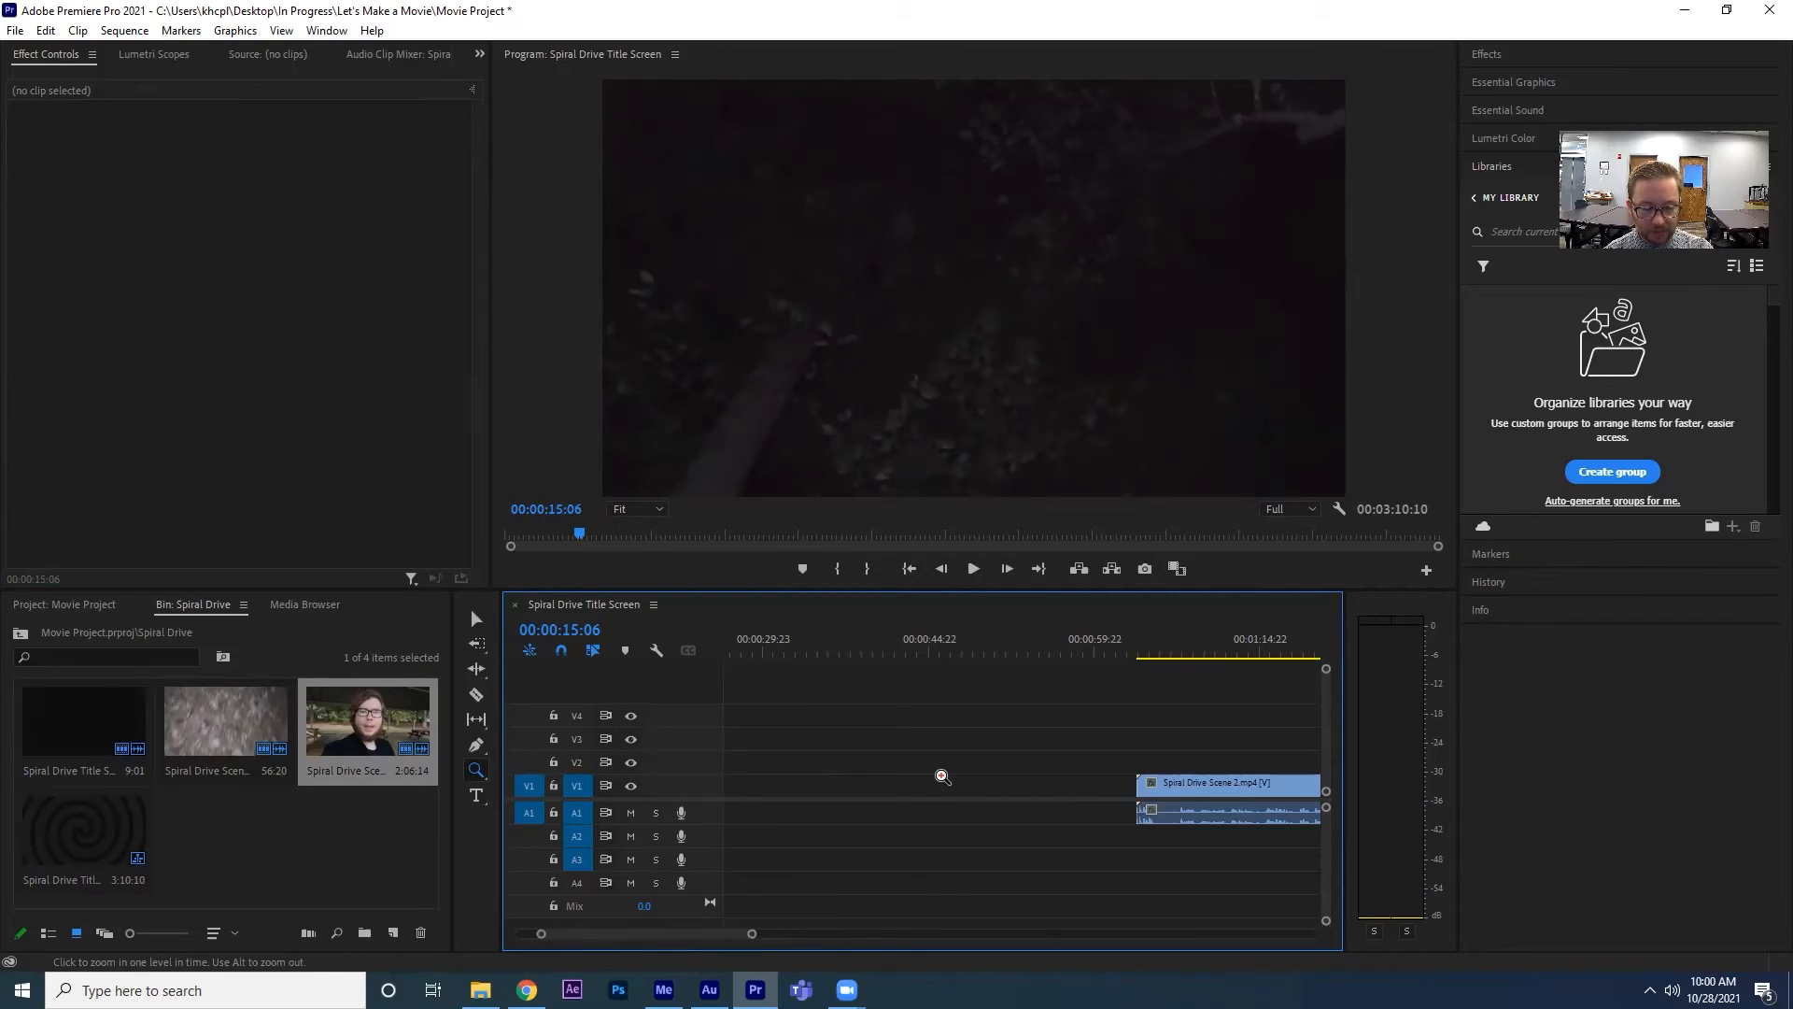
pyautogui.keyDown('alt'); pyautogui.click(938, 776); pyautogui.keyUp('alt')
pyautogui.keyDown('alt'); pyautogui.click(936, 776); pyautogui.keyUp('alt')
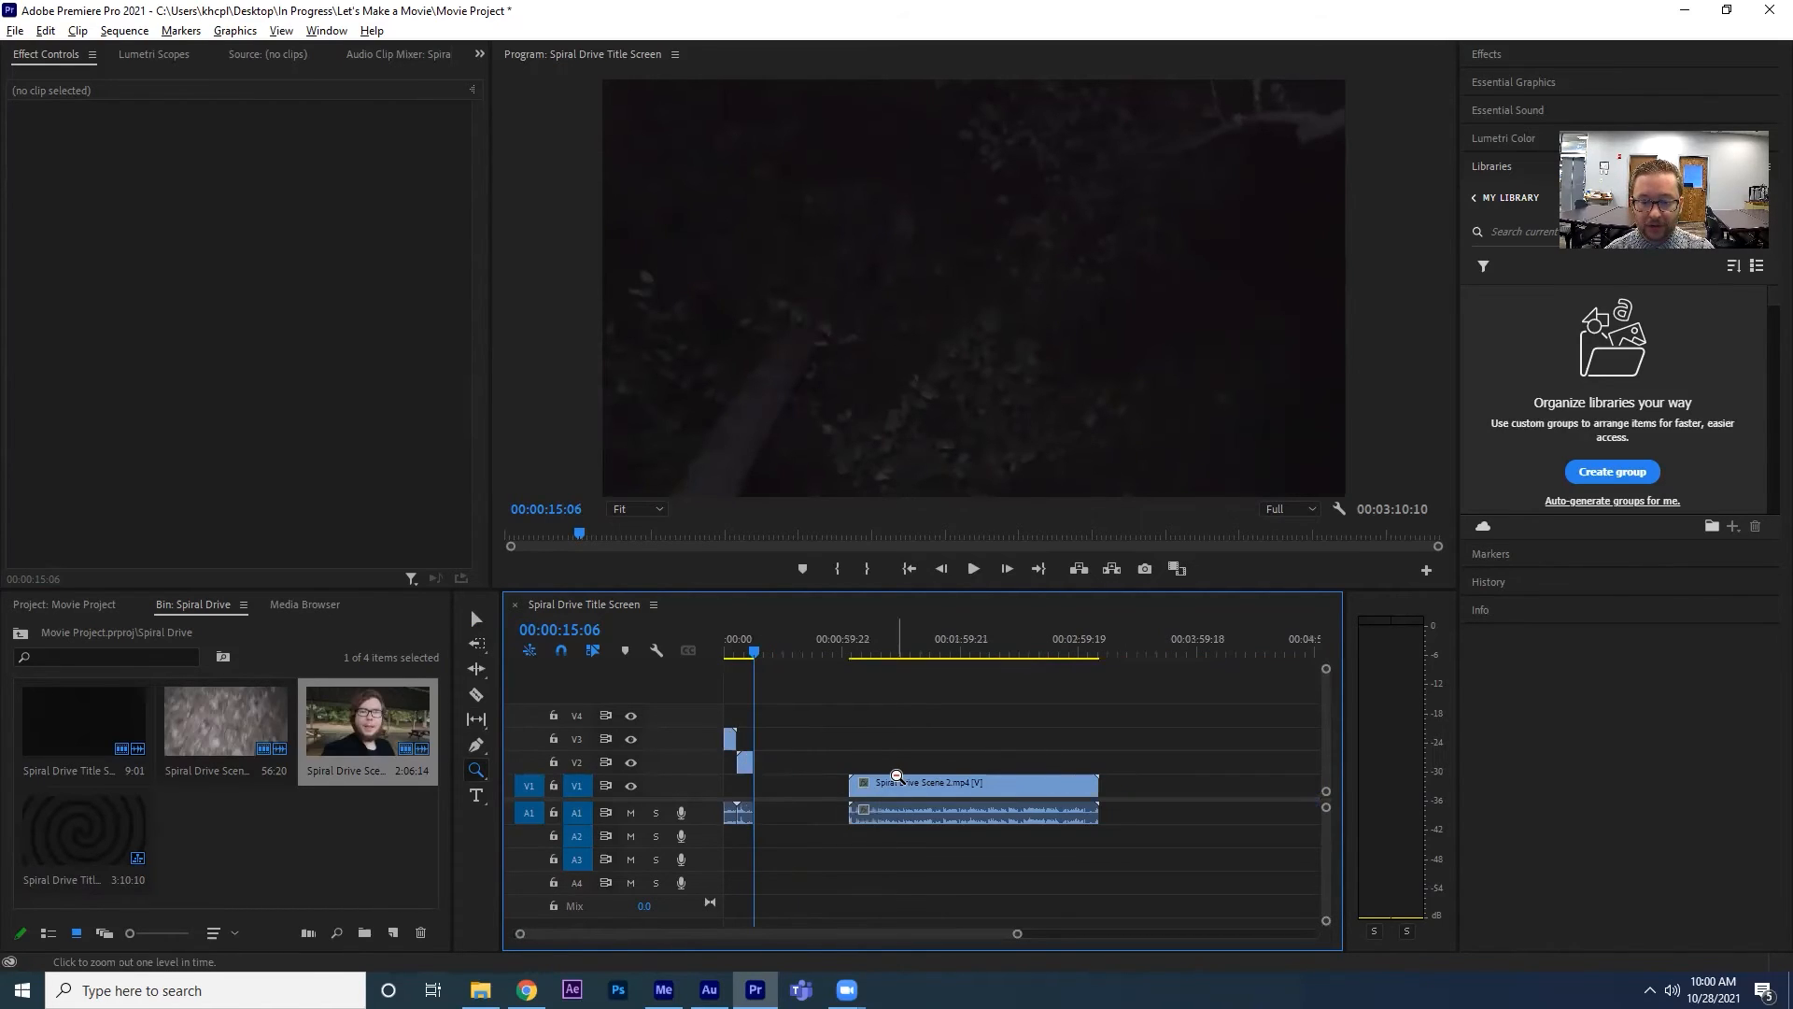
pyautogui.keyDown('alt'); pyautogui.click(898, 776); pyautogui.keyUp('alt')
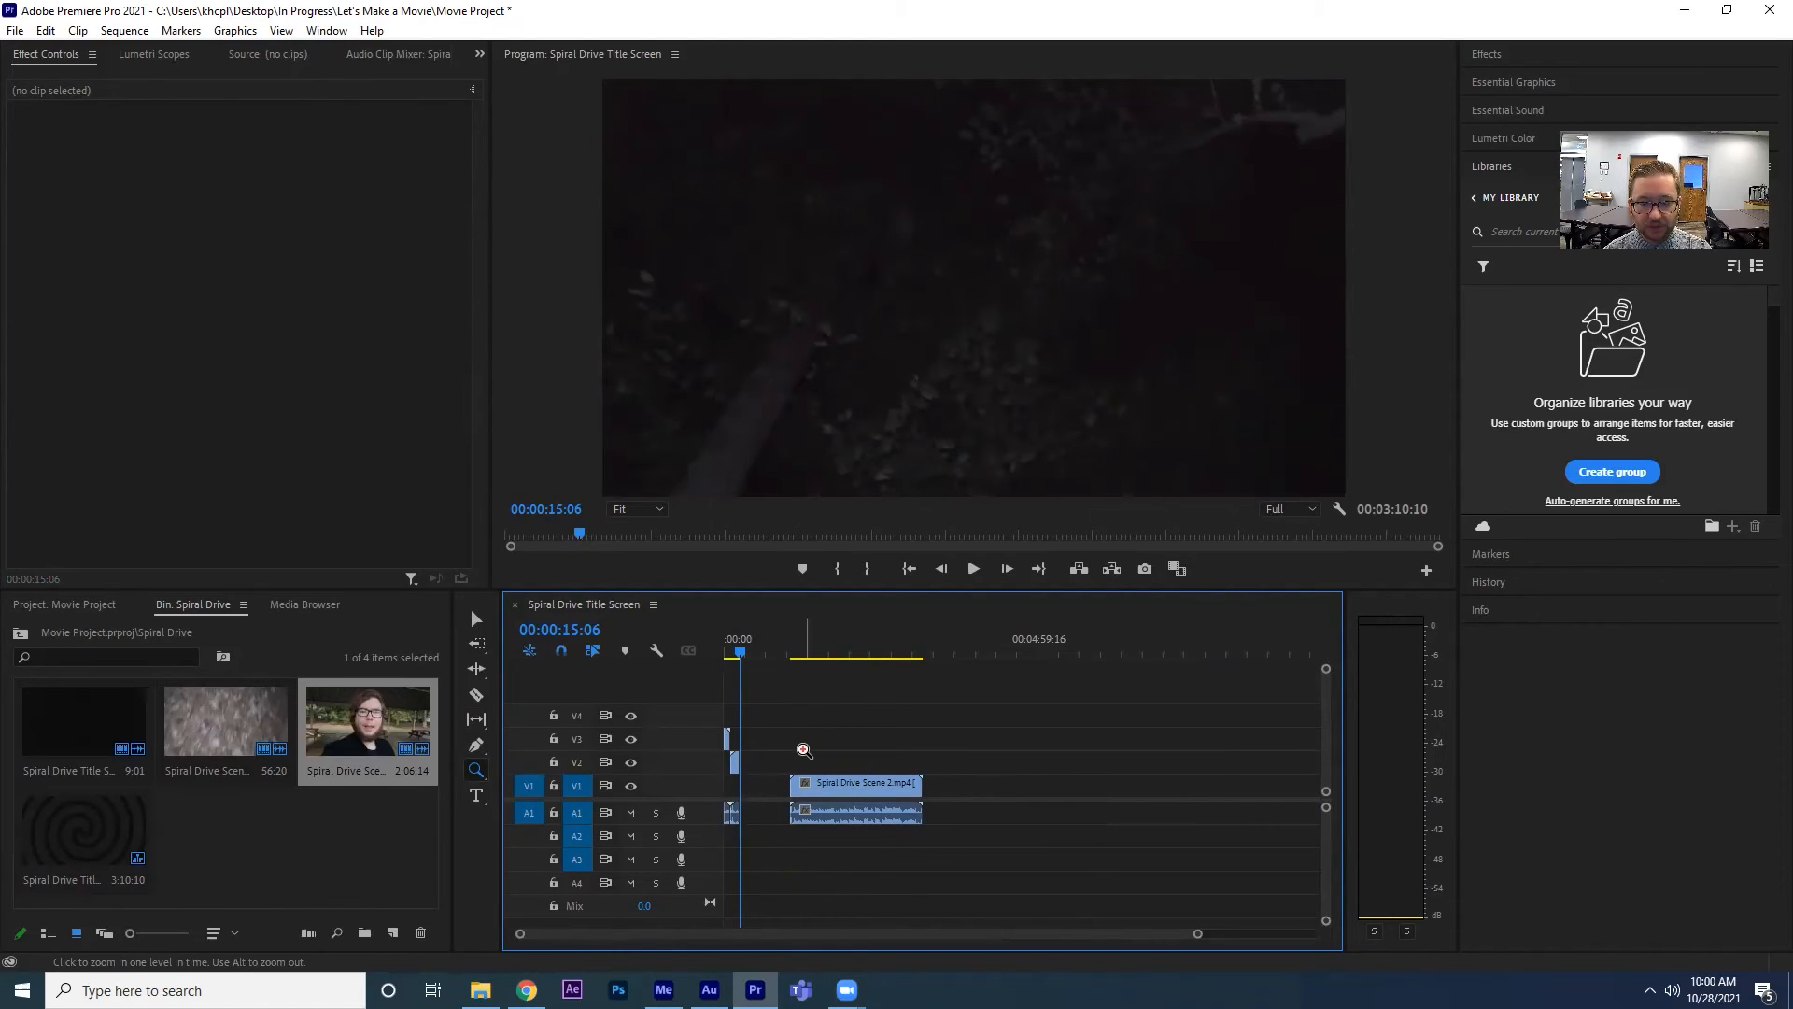
pyautogui.moveTo(800, 741); pyautogui.dragTo(915, 862)
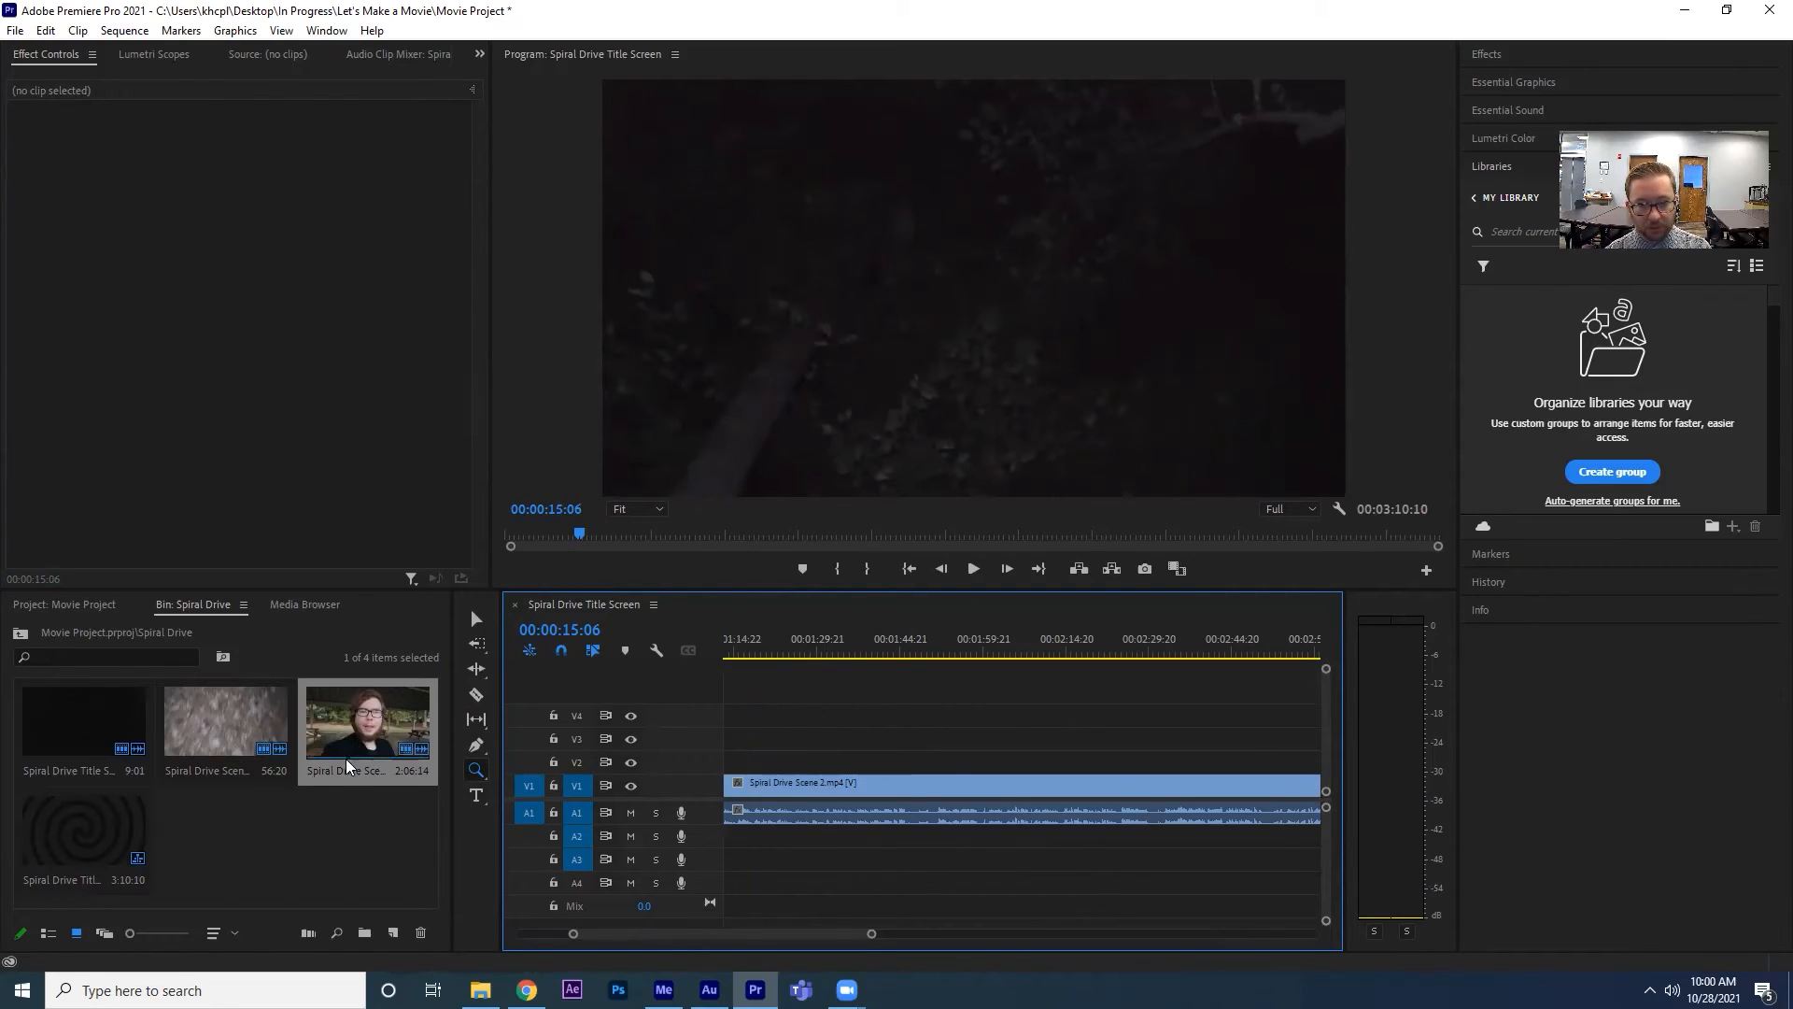
# Add a wide text box across the lower part of the frame at 00:00:15:06 with the text "Spiral Drive".
pyautogui.click(478, 797)
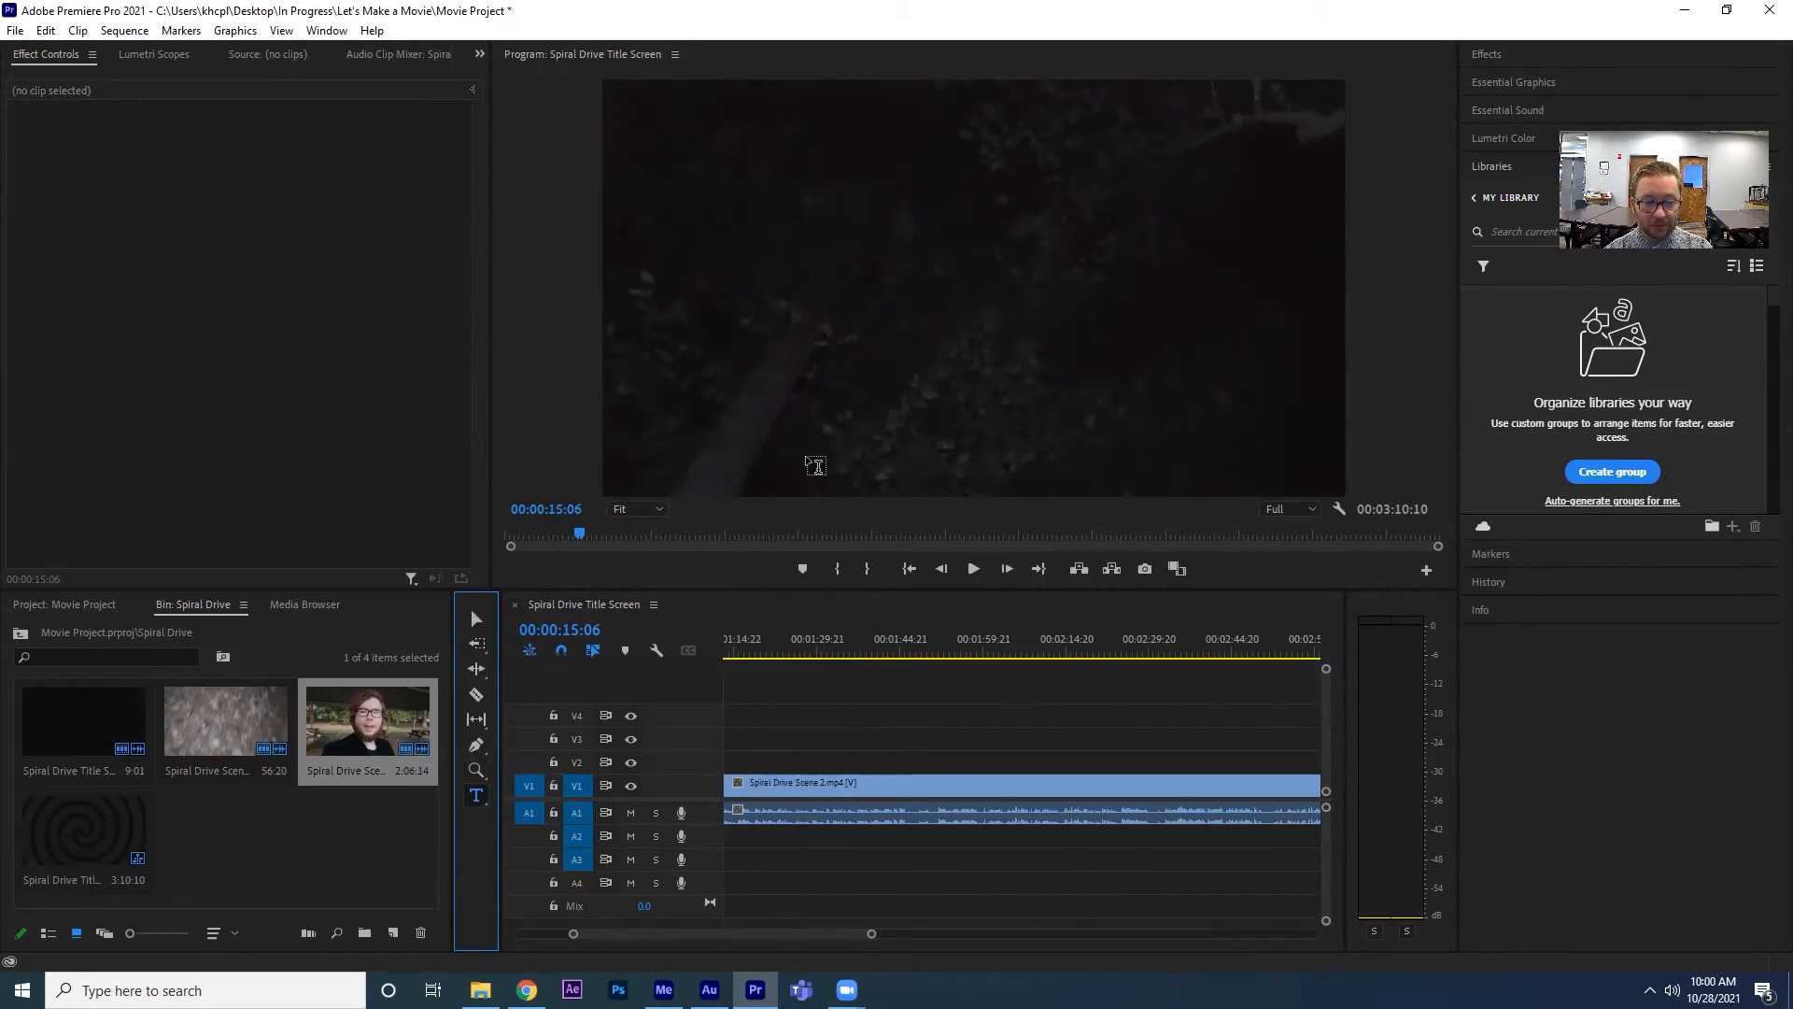
pyautogui.moveTo(651, 338); pyautogui.dragTo(1319, 479)
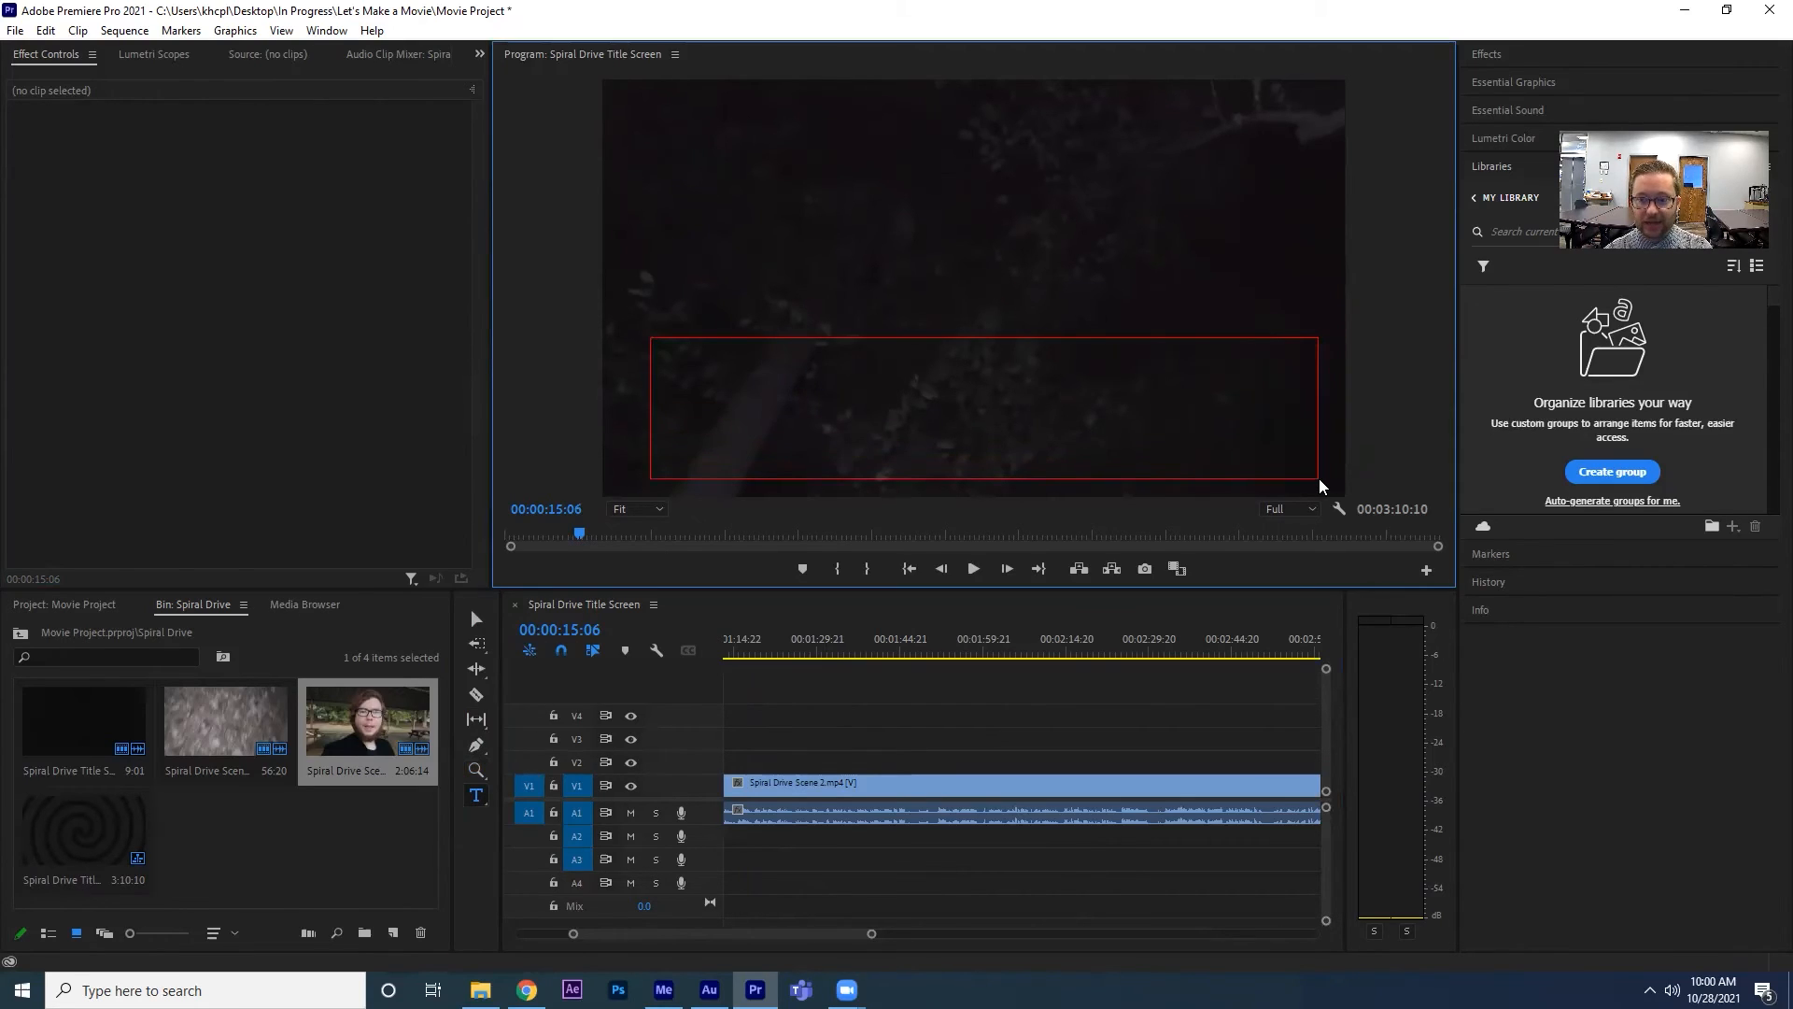
pyautogui.write('Sp')
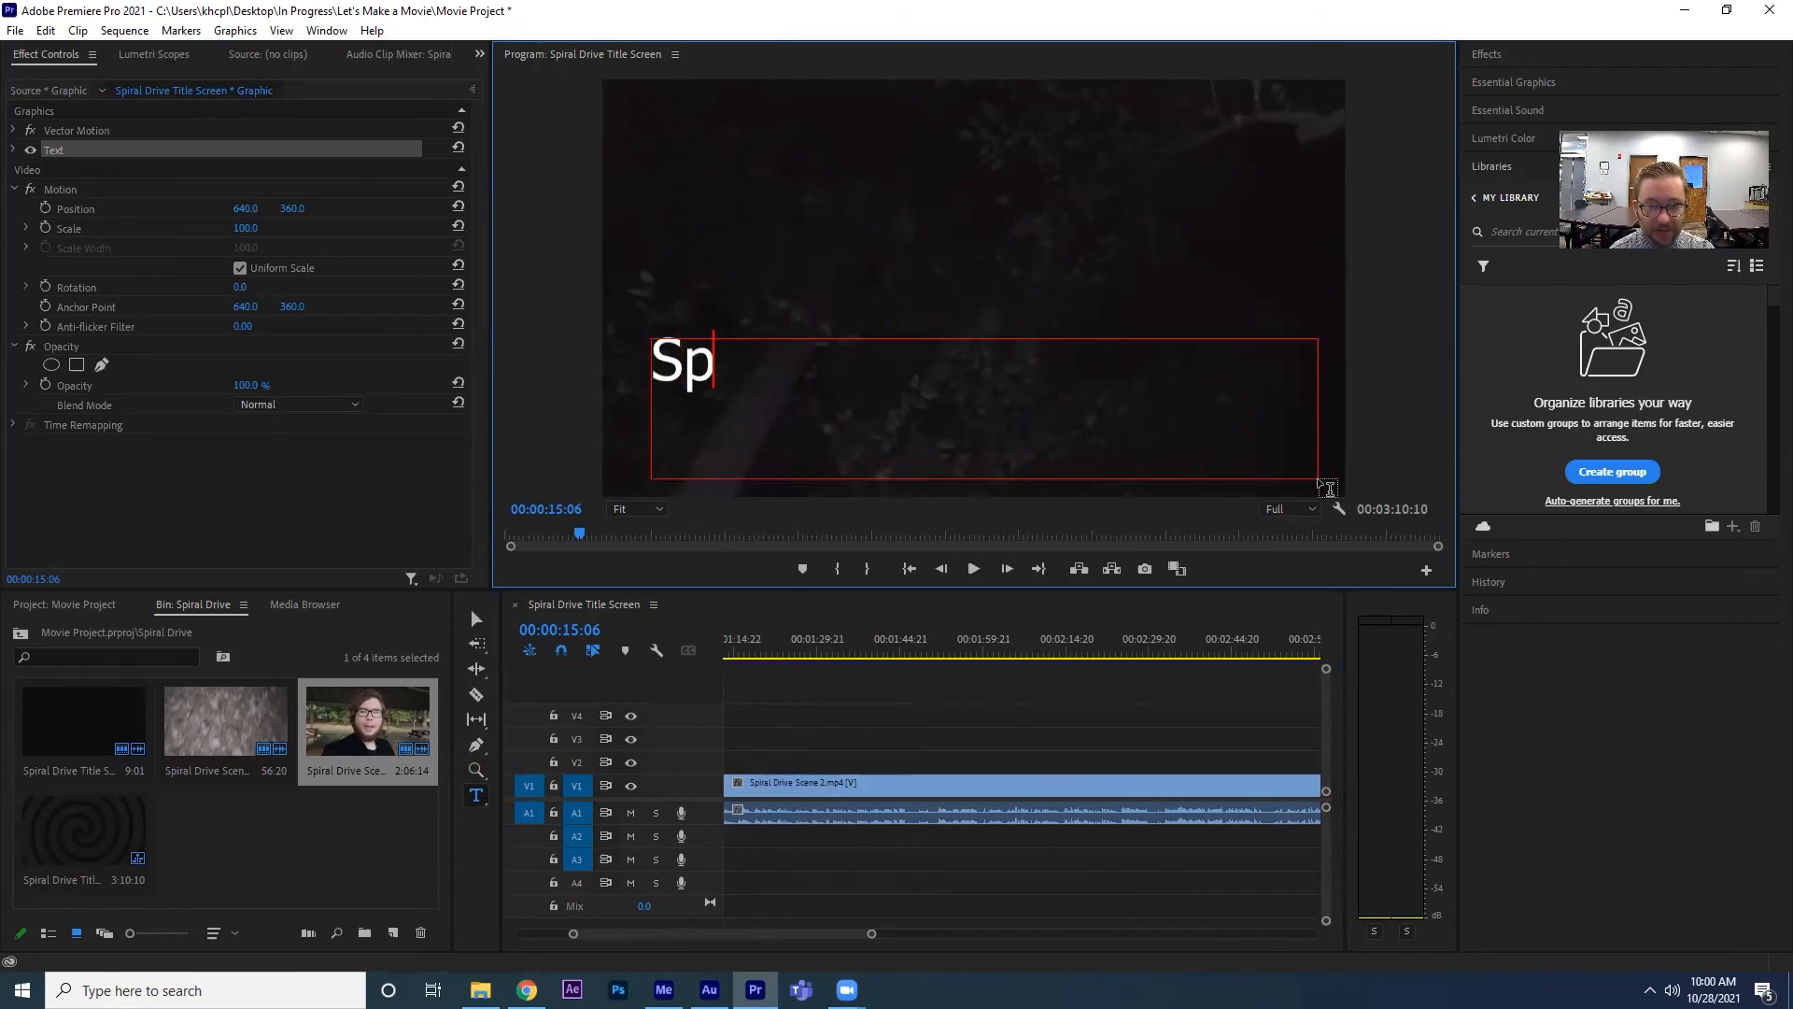
pyautogui.write('iral Drive')
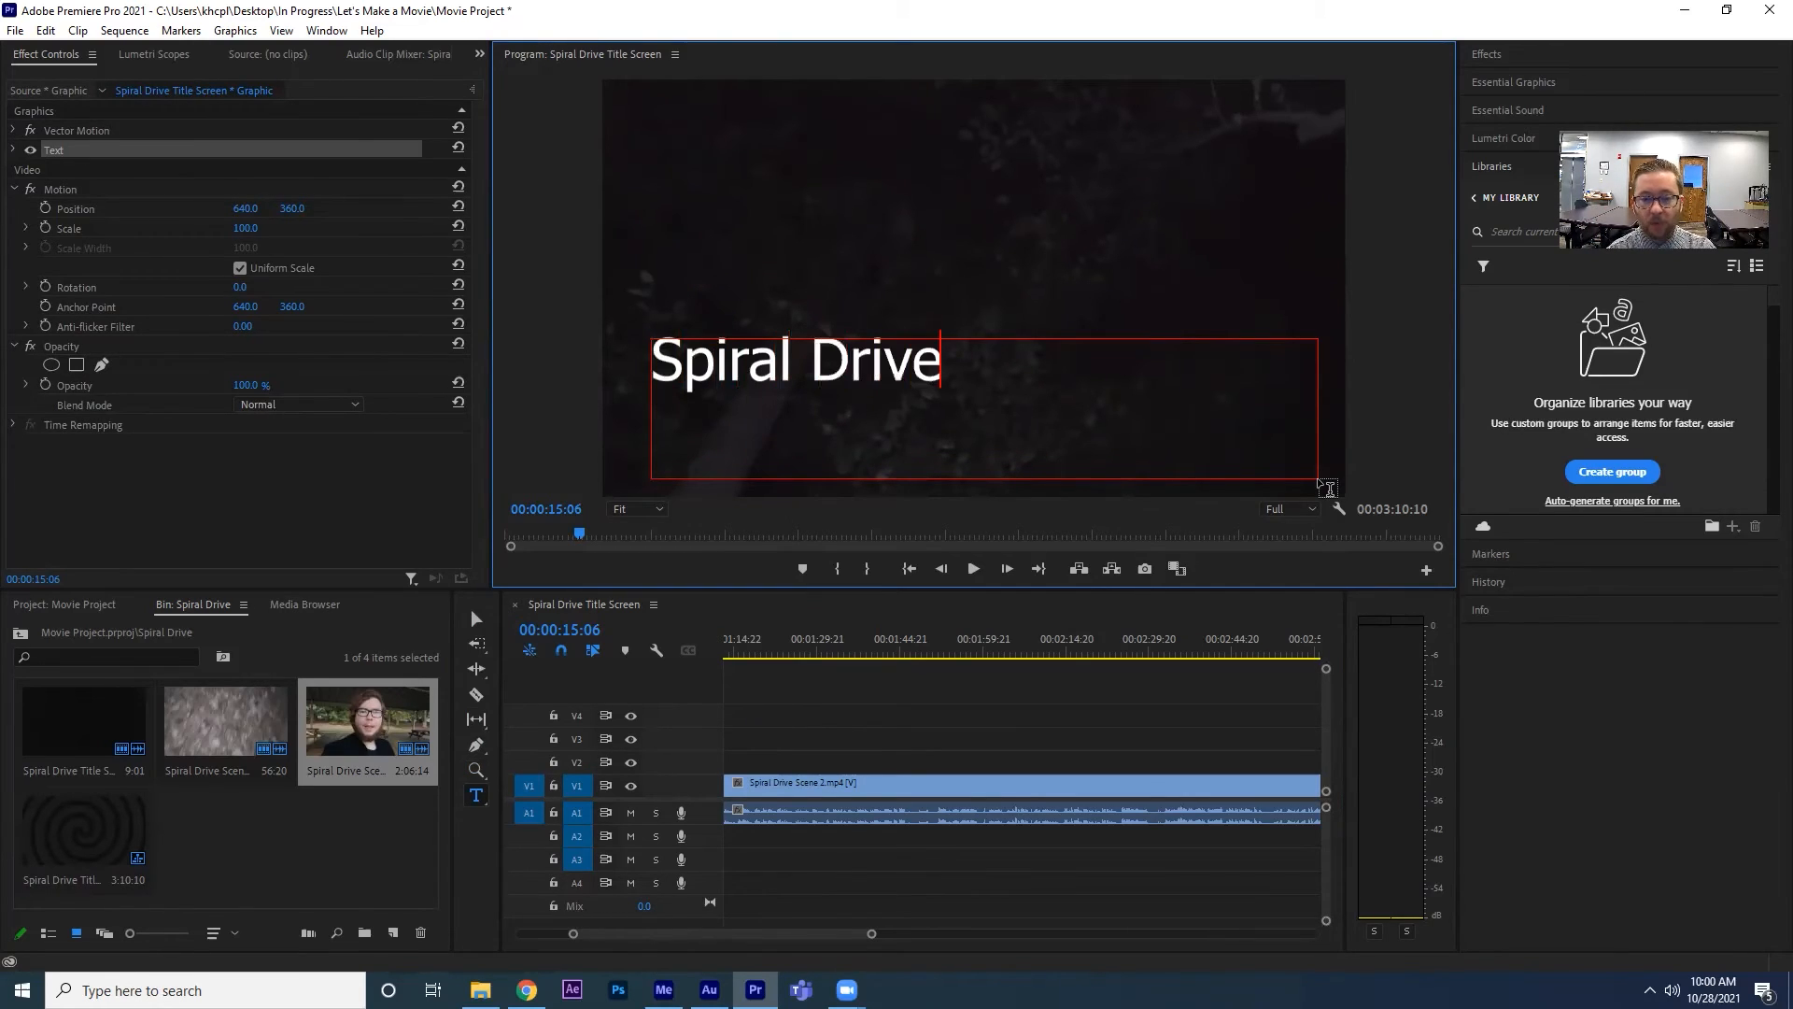